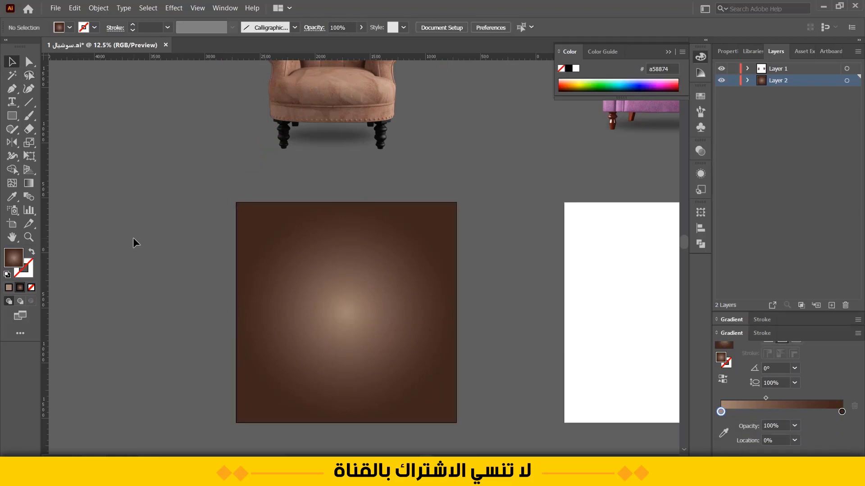
Draw a vertical straight path with a 30 pt white stroke in the empty area beside the brown artboard
{"action": "left_click_drag", "start_coordinate": [137, 237], "coordinate": [151, 223]}
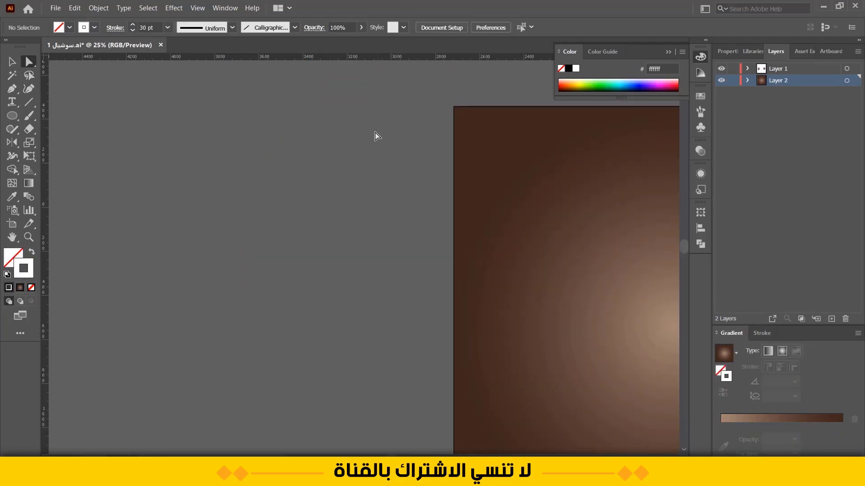
{"action": "key", "text": "p"}
{"action": "left_click", "coordinate": [352, 170]}
{"action": "left_click", "coordinate": [352, 332]}
{"action": "key", "text": "Escape"}
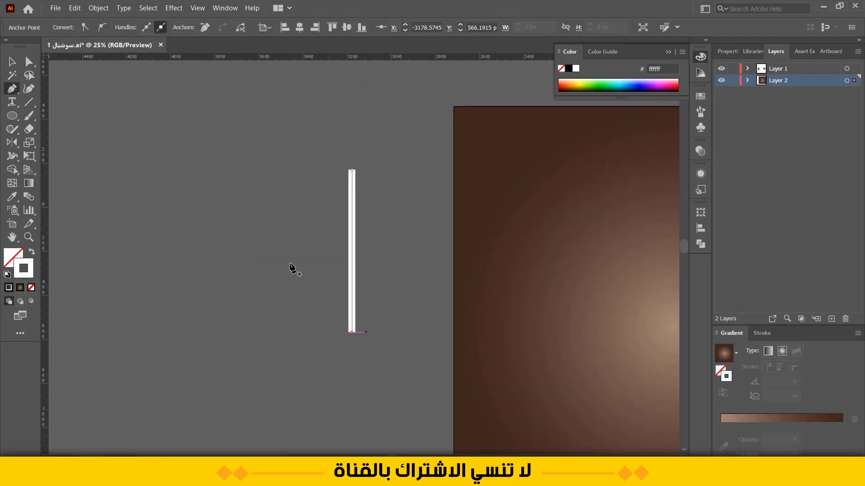
Duplicate the vertical white line sideways at even spacing to make a row of 14 parallel stripes
{"action": "key", "text": "v"}
{"action": "left_click_drag", "start_coordinate": [211, 225], "coordinate": [403, 194]}
{"action": "left_click_drag", "start_coordinate": [351, 226], "coordinate": [338, 228]}
{"action": "key", "text": "ctrl+d"}
{"action": "key", "text": "ctrl+d"}
{"action": "key", "text": "ctrl+d"}
{"action": "key", "text": "ctrl+d"}
{"action": "key", "text": "ctrl+d"}
{"action": "key", "text": "ctrl+d"}
{"action": "key", "text": "ctrl+d"}
{"action": "key", "text": "ctrl+d"}
{"action": "key", "text": "ctrl+d"}
{"action": "key", "text": "ctrl+d"}
{"action": "key", "text": "ctrl+d"}
{"action": "key", "text": "ctrl+d"}
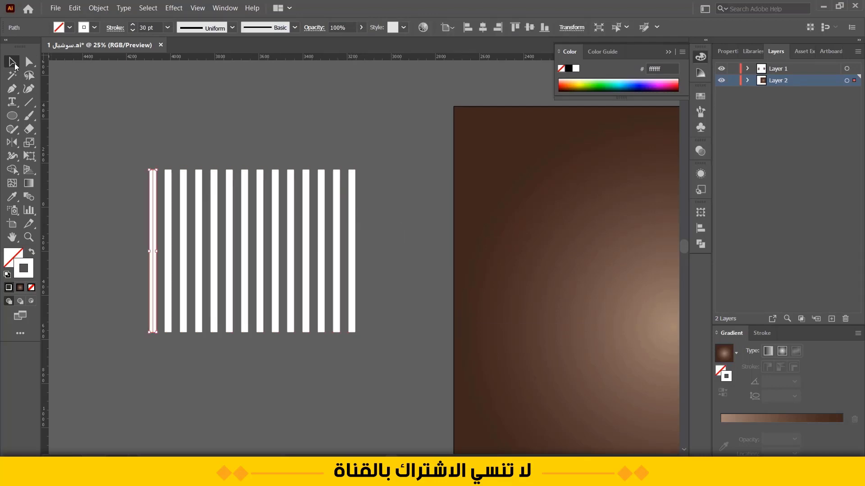
Draw a circle with a 30 pt white outline over the middle of the stripes and select it
{"action": "left_click", "coordinate": [134, 75]}
{"action": "key", "text": "l"}
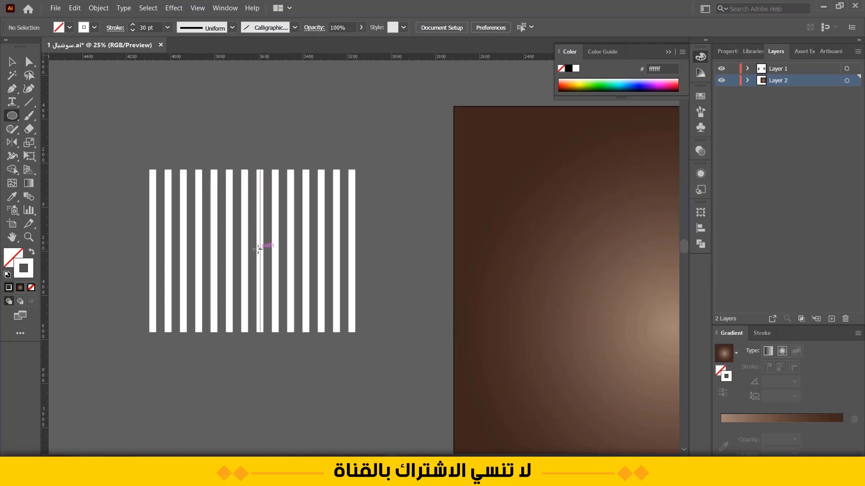
{"action": "left_click_drag", "start_coordinate": [245, 251], "coordinate": [320, 303]}
{"action": "left_click", "coordinate": [14, 63]}
{"action": "left_click", "coordinate": [131, 113]}
{"action": "left_click", "coordinate": [262, 184]}
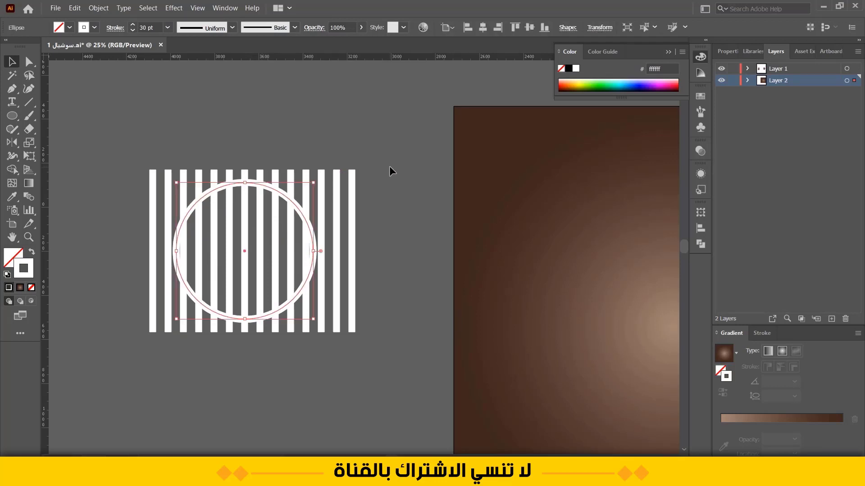
Make a clipping mask from all the stripes and a copy of the circle pasted in front
{"action": "left_click_drag", "start_coordinate": [388, 136], "coordinate": [189, 168]}
{"action": "left_click_drag", "start_coordinate": [130, 173], "coordinate": [122, 179]}
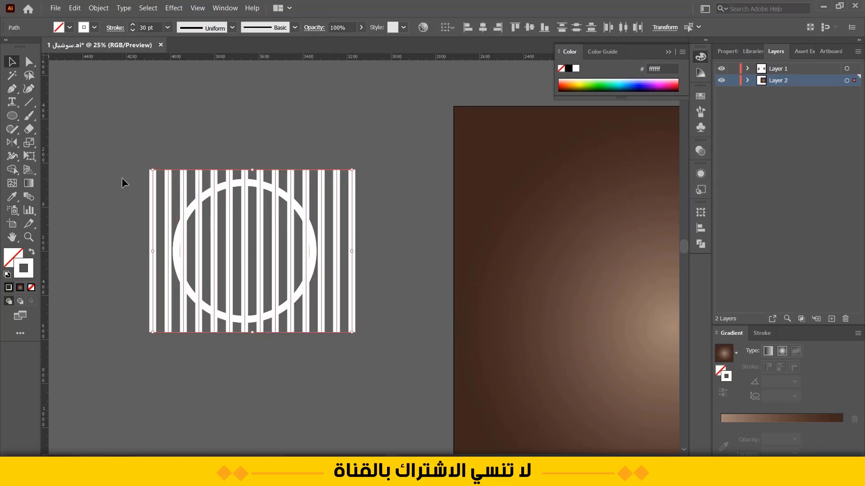
{"action": "left_click", "coordinate": [247, 182], "text": "shift"}
{"action": "right_click", "coordinate": [253, 186]}
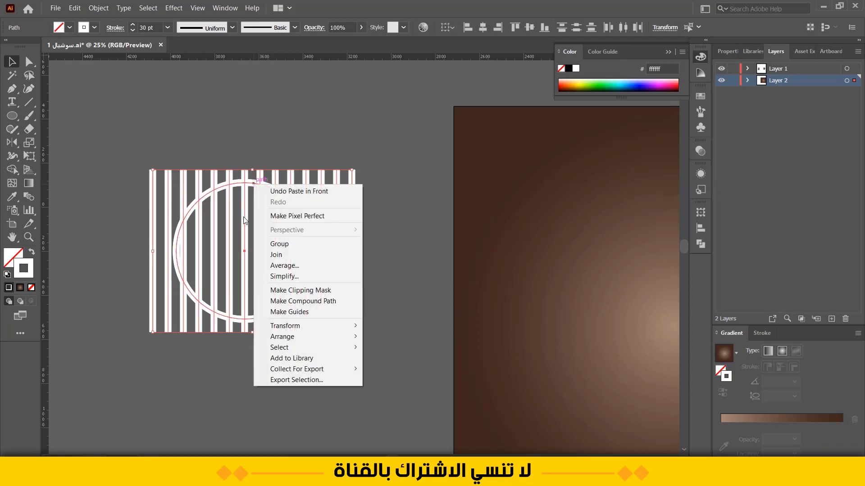
{"action": "left_click", "coordinate": [291, 290]}
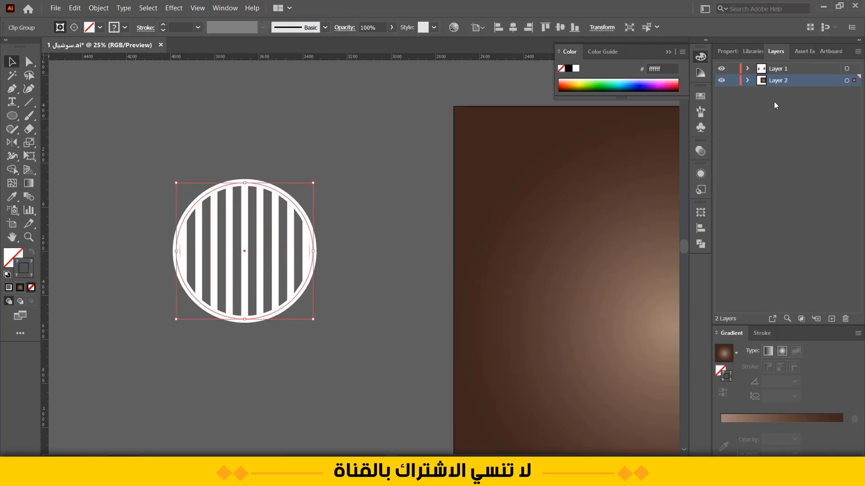
Select all the stripe paths inside the clip group and reduce their stroke weight to 23 pt
{"action": "left_click", "coordinate": [761, 92]}
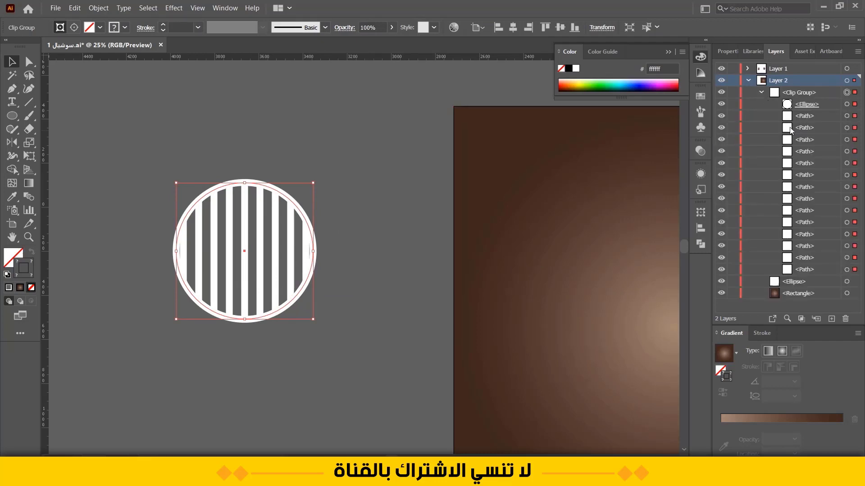
{"action": "left_click", "coordinate": [846, 115]}
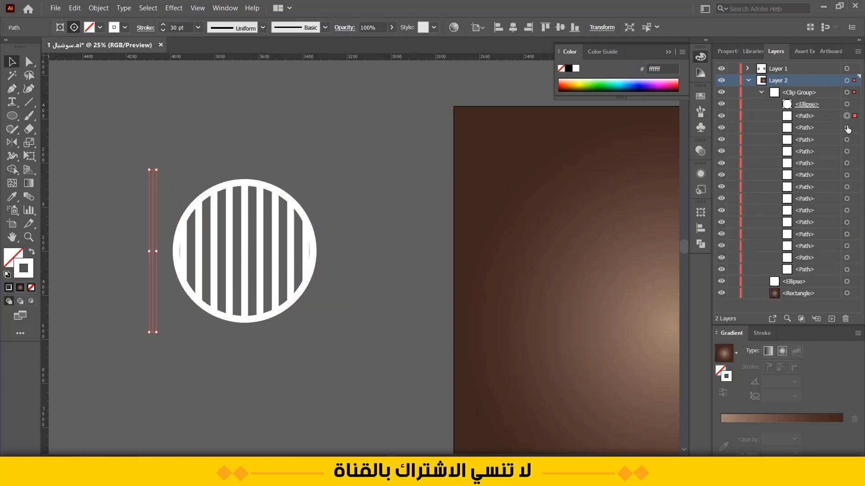
{"action": "left_click", "coordinate": [846, 271], "text": "shift"}
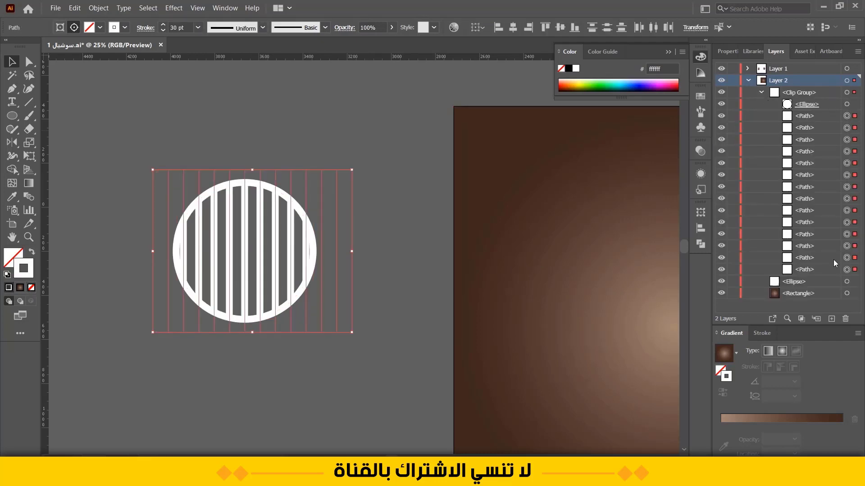
{"action": "left_click", "coordinate": [163, 31]}
{"action": "left_click", "coordinate": [163, 30]}
{"action": "left_click", "coordinate": [162, 30]}
{"action": "left_click", "coordinate": [162, 31]}
{"action": "left_click", "coordinate": [163, 31]}
{"action": "left_click", "coordinate": [163, 31]}
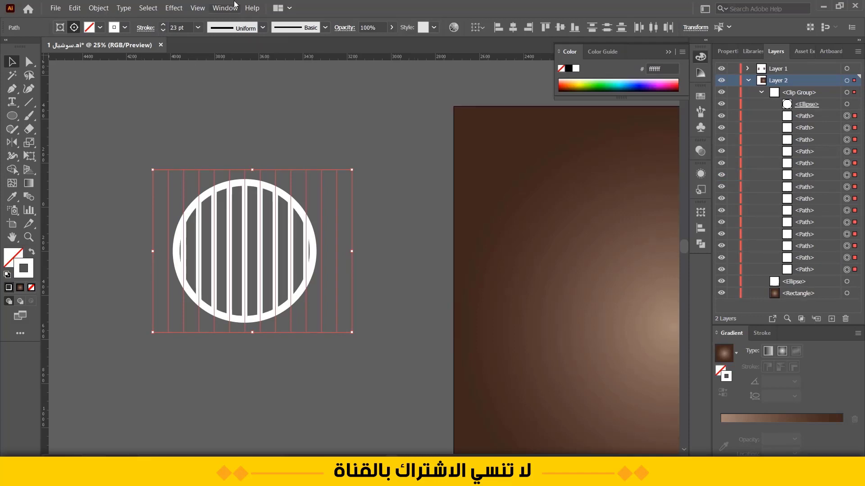
Apply a Zig Zag effect to the stripes with 10 px absolute size, 4 ridges per segment and smooth points
{"action": "left_click", "coordinate": [174, 8]}
{"action": "mouse_move", "coordinate": [222, 106]}
{"action": "left_click", "coordinate": [317, 172]}
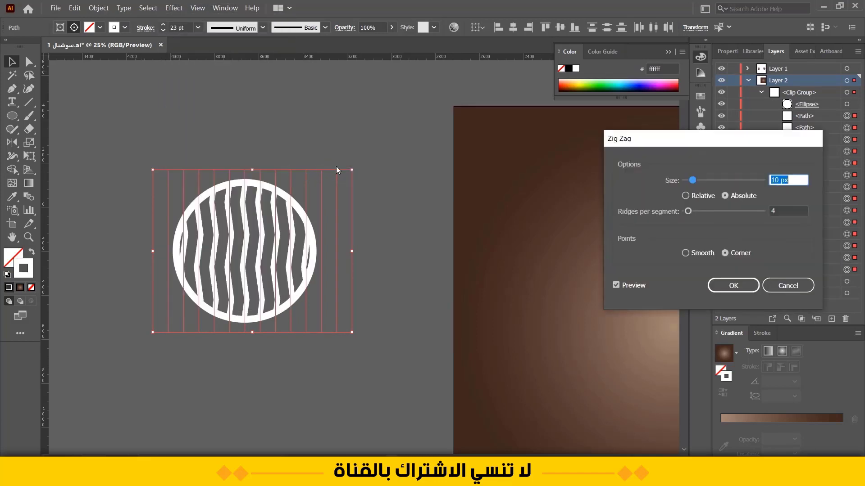
{"action": "left_click", "coordinate": [686, 253]}
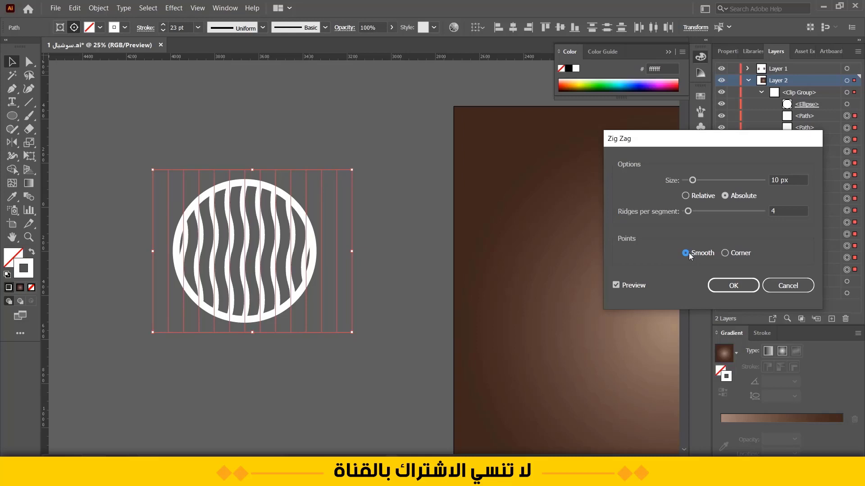
{"action": "left_click", "coordinate": [734, 285]}
Group the clipped wavy stripes with the circle outline
{"action": "left_click", "coordinate": [846, 104]}
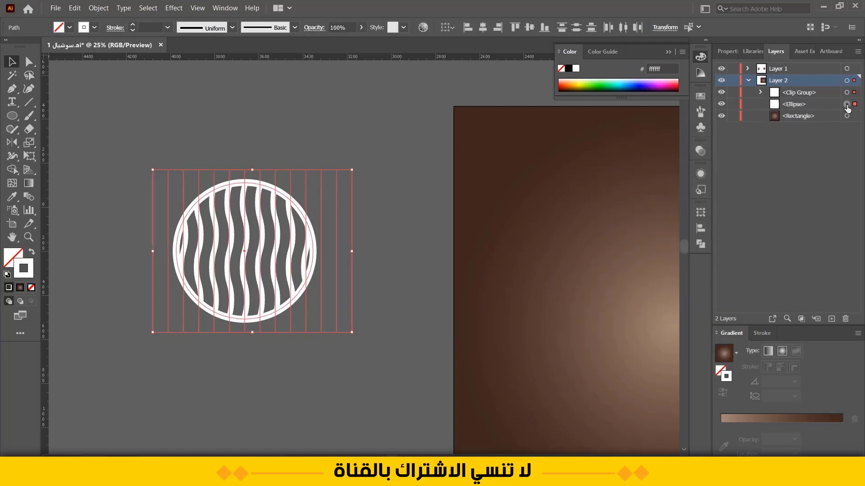
{"action": "key", "text": "ctrl+g"}
{"action": "key", "text": "Return"}
{"action": "left_click", "coordinate": [405, 186]}
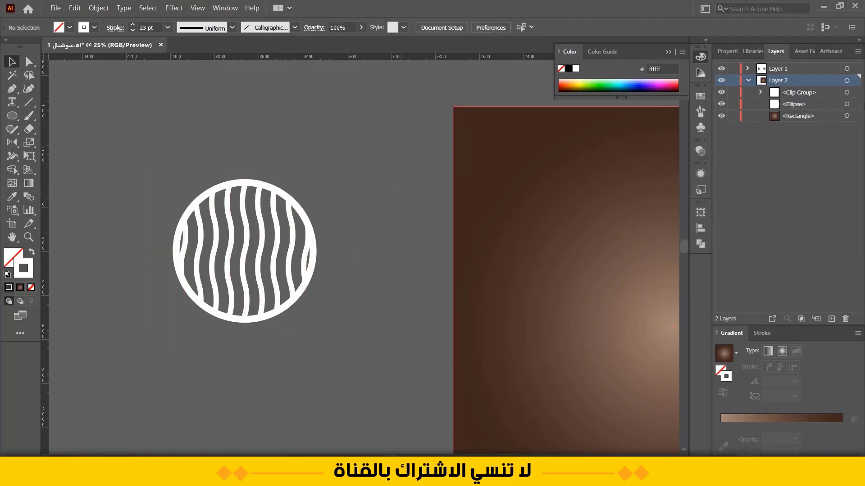
{"action": "left_click", "coordinate": [847, 104]}
{"action": "left_click", "coordinate": [847, 92], "text": "shift"}
{"action": "left_click", "coordinate": [316, 135]}
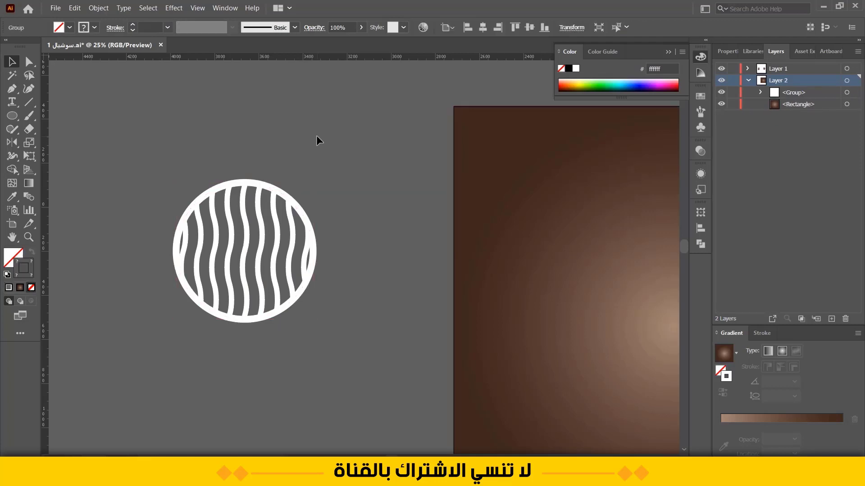
Move the wavy circle onto the upper-right corner of the brown artboard and rotate it counterclockwise to tilt the waves
{"action": "scroll", "coordinate": [317, 135], "scroll_direction": "down", "scroll_amount": 2}
{"action": "left_click_drag", "start_coordinate": [316, 123], "coordinate": [242, 164]}
{"action": "left_click_drag", "start_coordinate": [149, 308], "coordinate": [263, 168]}
{"action": "scroll", "coordinate": [251, 253], "scroll_direction": "up", "scroll_amount": 1}
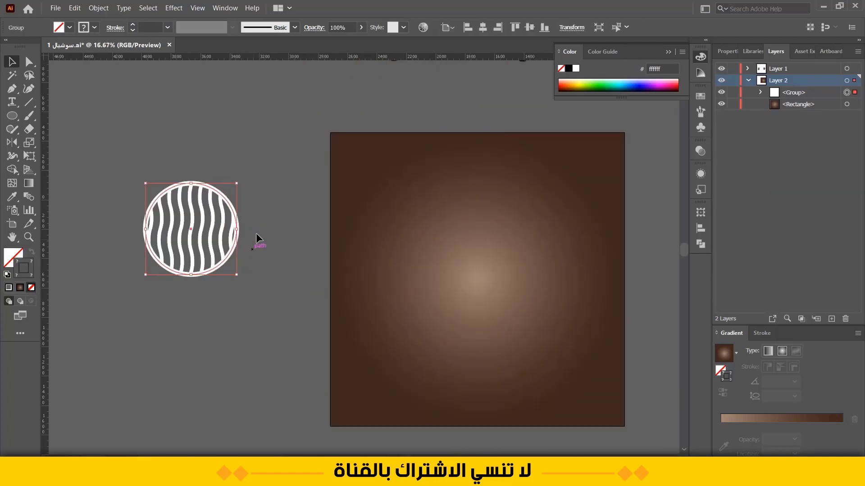
{"action": "left_click_drag", "start_coordinate": [200, 228], "coordinate": [622, 147]}
{"action": "left_click_drag", "start_coordinate": [629, 244], "coordinate": [465, 282]}
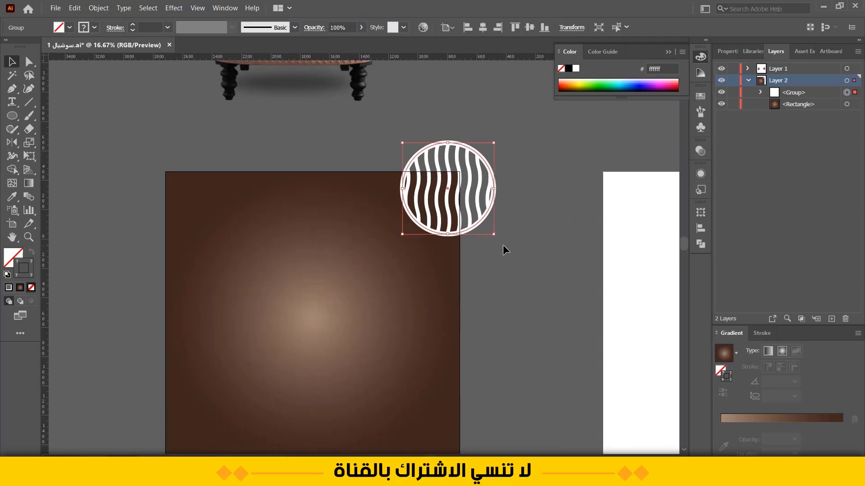
{"action": "left_click_drag", "start_coordinate": [496, 238], "coordinate": [516, 209]}
{"action": "left_click", "coordinate": [505, 281]}
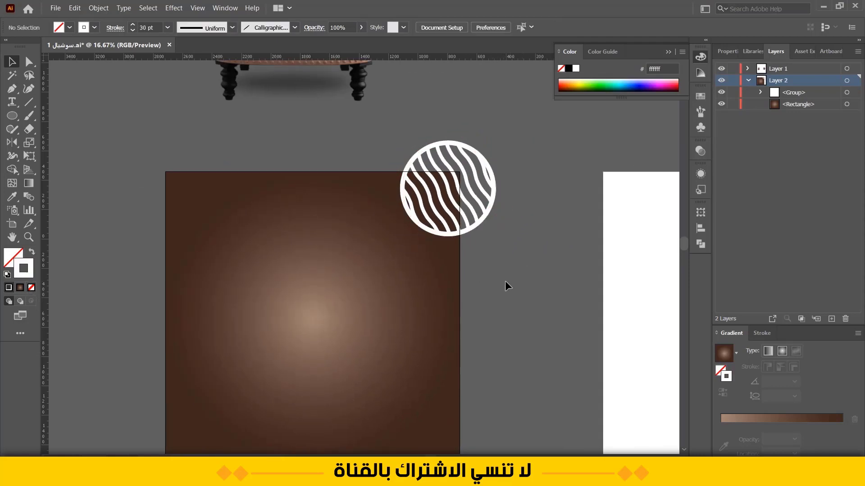
Duplicate the wavy circle, scale the copy down and place it over the left edge of the brown artboard
{"action": "left_click_drag", "start_coordinate": [506, 284], "coordinate": [525, 228]}
{"action": "left_click_drag", "start_coordinate": [495, 147], "coordinate": [202, 237]}
{"action": "left_click_drag", "start_coordinate": [111, 207], "coordinate": [150, 219]}
{"action": "left_click", "coordinate": [109, 171]}
{"action": "left_click_drag", "start_coordinate": [109, 170], "coordinate": [187, 259]}
Move the beige armchair image onto the brown artboard and centre it vertically
{"action": "scroll", "coordinate": [197, 209], "scroll_direction": "down", "scroll_amount": 1}
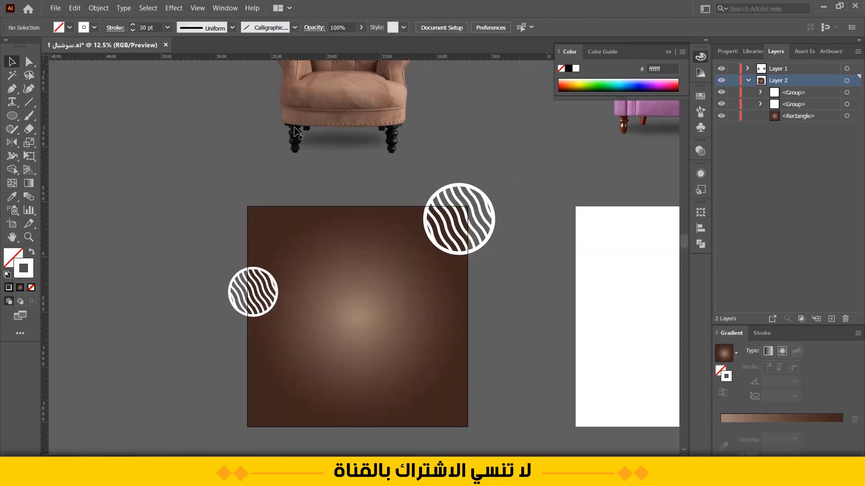
{"action": "left_click_drag", "start_coordinate": [359, 90], "coordinate": [374, 330]}
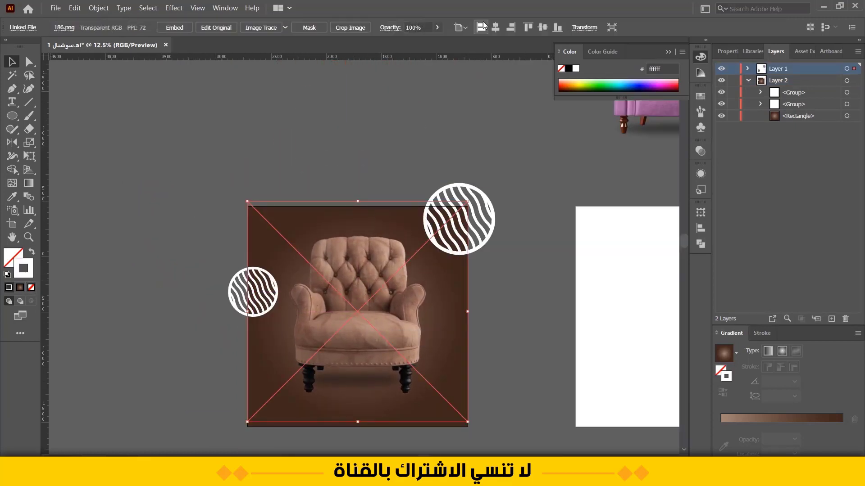
{"action": "left_click", "coordinate": [540, 27]}
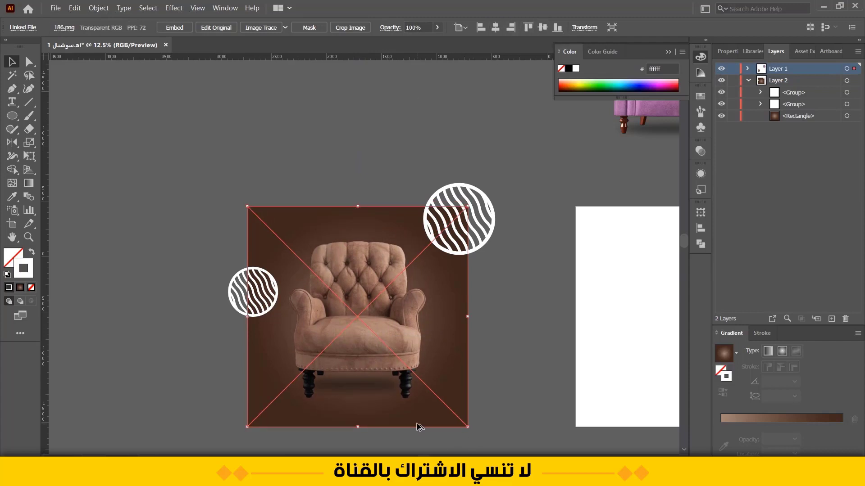
Scale the armchair image down on the brown artboard and shift it slightly lower
{"action": "scroll", "coordinate": [410, 423], "scroll_direction": "up", "scroll_amount": 2}
{"action": "left_click_drag", "start_coordinate": [385, 389], "coordinate": [399, 358]}
{"action": "scroll", "coordinate": [401, 360], "scroll_direction": "down", "scroll_amount": 1}
{"action": "left_click_drag", "start_coordinate": [494, 386], "coordinate": [454, 347]}
{"action": "left_click_drag", "start_coordinate": [366, 270], "coordinate": [366, 285]}
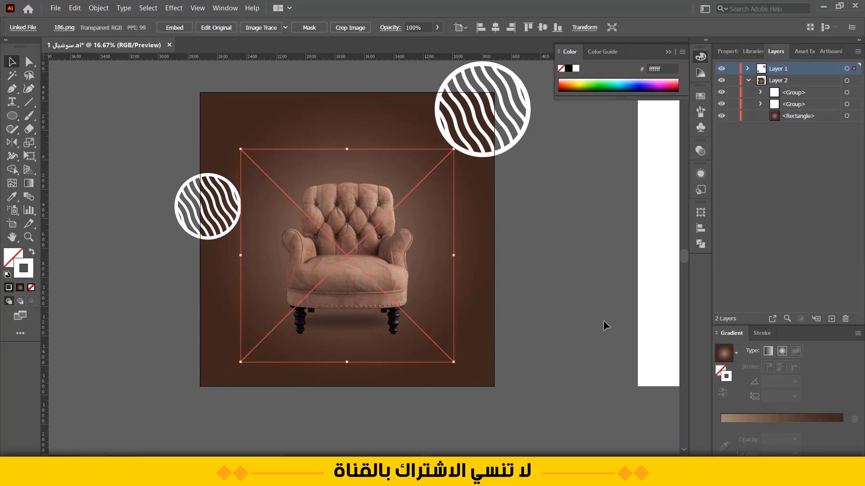
{"action": "left_click", "coordinate": [603, 321]}
Draw a curved Pen path around the upper-right corner of the armchair's backrest
{"action": "left_click_drag", "start_coordinate": [539, 276], "coordinate": [515, 287]}
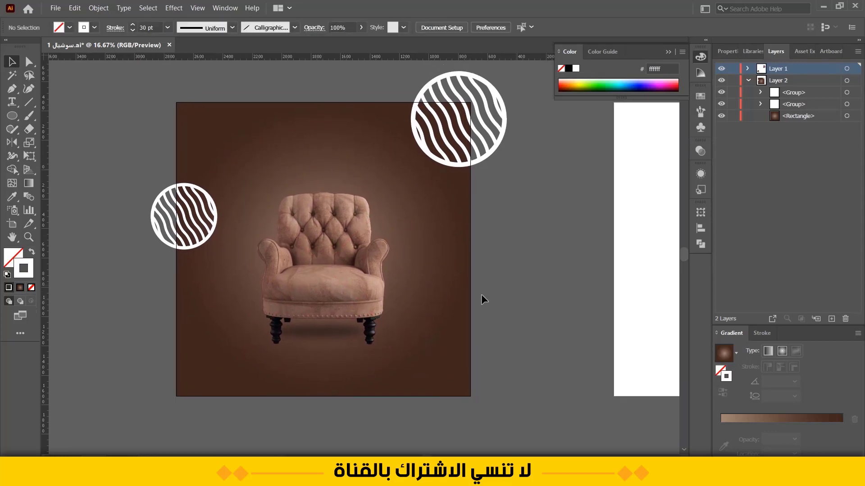
{"action": "scroll", "coordinate": [139, 284], "scroll_direction": "up", "scroll_amount": 1}
{"action": "left_click_drag", "start_coordinate": [444, 193], "coordinate": [351, 204]}
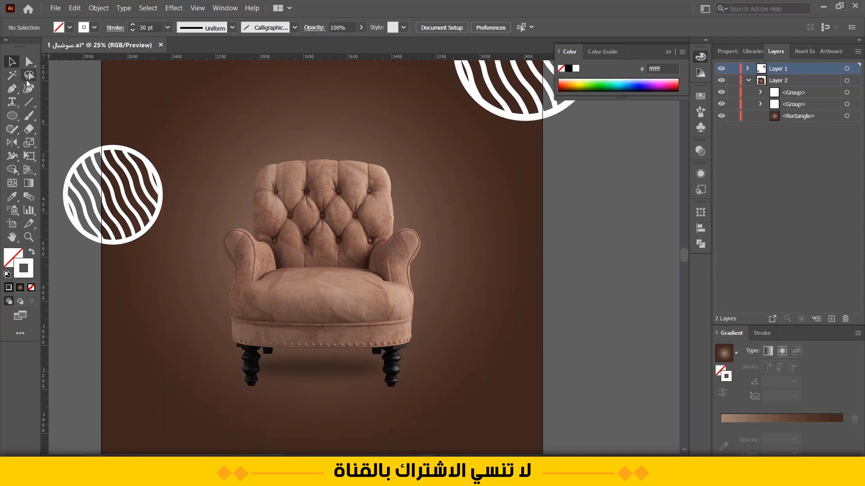
{"action": "left_click", "coordinate": [12, 89]}
{"action": "scroll", "coordinate": [403, 214], "scroll_direction": "up", "scroll_amount": 2}
{"action": "mouse_move", "coordinate": [387, 116]}
{"action": "left_mouse_down"}
{"action": "mouse_move", "coordinate": [378, 155]}
{"action": "mouse_move", "coordinate": [256, 138]}
{"action": "left_mouse_up"}
{"action": "left_click", "coordinate": [379, 216]}
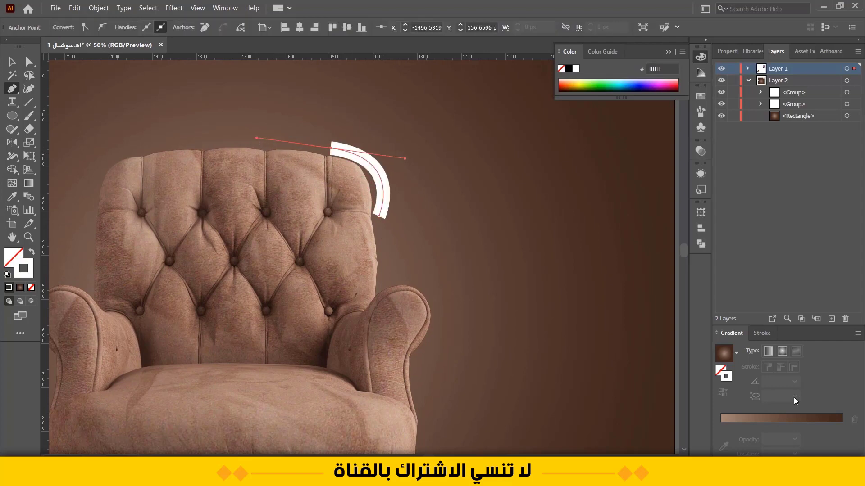
Give the curve a 10 pt dashed stroke with 40 pt dashes, round caps and round joins
{"action": "key", "text": "v"}
{"action": "left_click", "coordinate": [761, 333]}
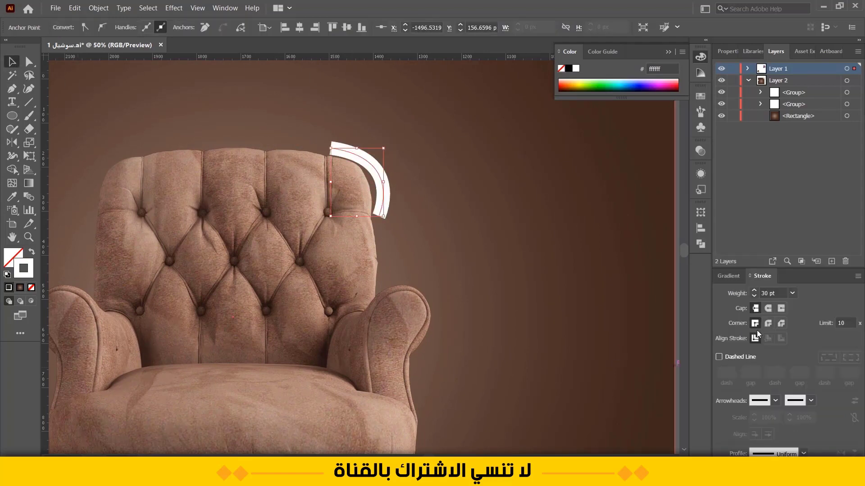
{"action": "left_click", "coordinate": [754, 296]}
{"action": "left_click", "coordinate": [754, 297]}
{"action": "left_click", "coordinate": [720, 356]}
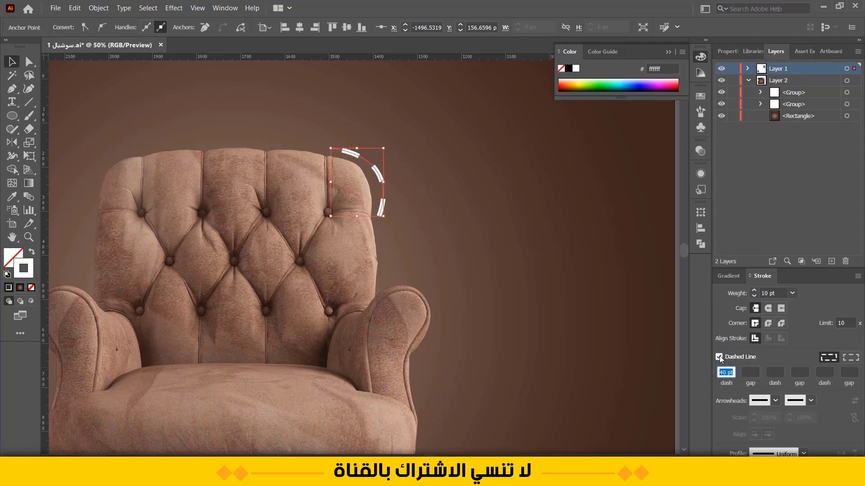
{"action": "left_click", "coordinate": [768, 308]}
{"action": "left_click", "coordinate": [768, 323]}
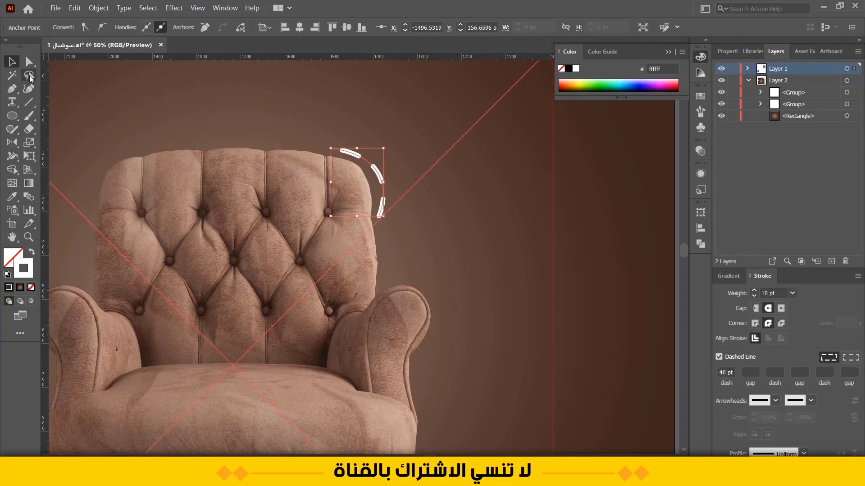
Move the dashed curve's upper anchor point slightly away from the backrest and deselect the curve
{"action": "left_click", "coordinate": [27, 66]}
{"action": "left_click_drag", "start_coordinate": [331, 149], "coordinate": [327, 143]}
{"action": "scroll", "coordinate": [325, 171], "scroll_direction": "down", "scroll_amount": 3}
{"action": "left_click_drag", "start_coordinate": [309, 179], "coordinate": [323, 182]}
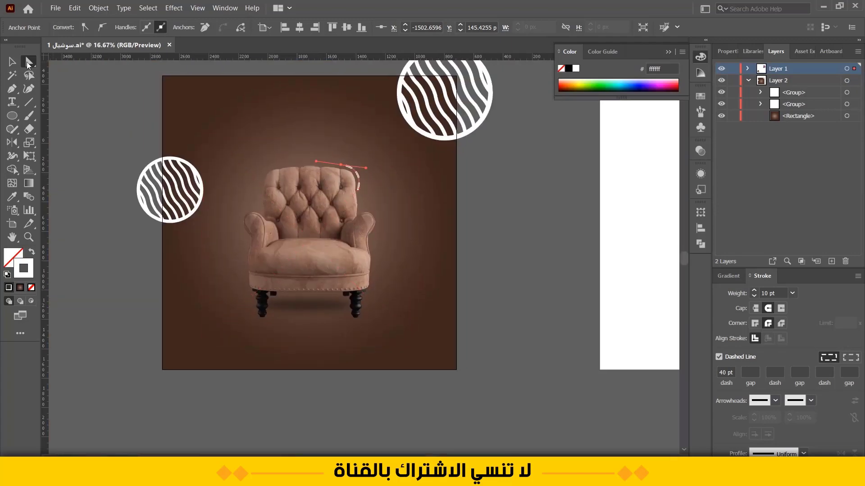
{"action": "left_click", "coordinate": [12, 62]}
{"action": "left_click", "coordinate": [108, 155]}
Draw a second dashed curve beside the armchair's left armrest, following its inward bend
{"action": "scroll", "coordinate": [196, 229], "scroll_direction": "up", "scroll_amount": 1}
{"action": "key", "text": "p"}
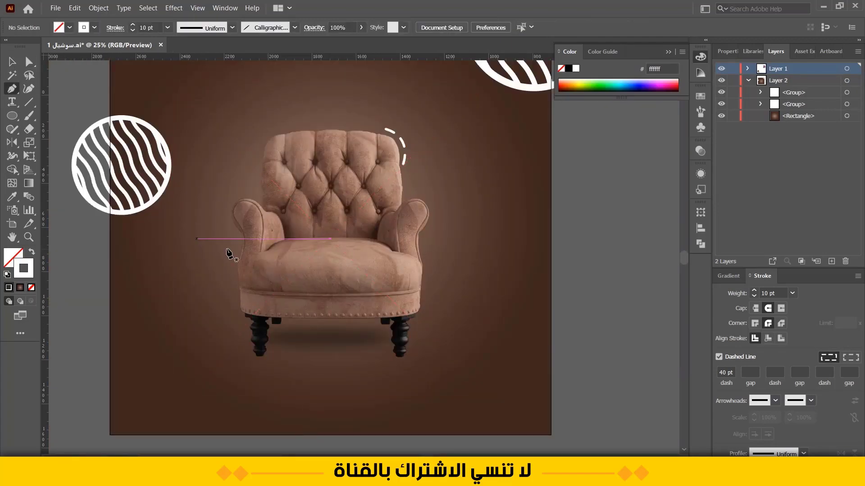
{"action": "scroll", "coordinate": [227, 249], "scroll_direction": "up", "scroll_amount": 3}
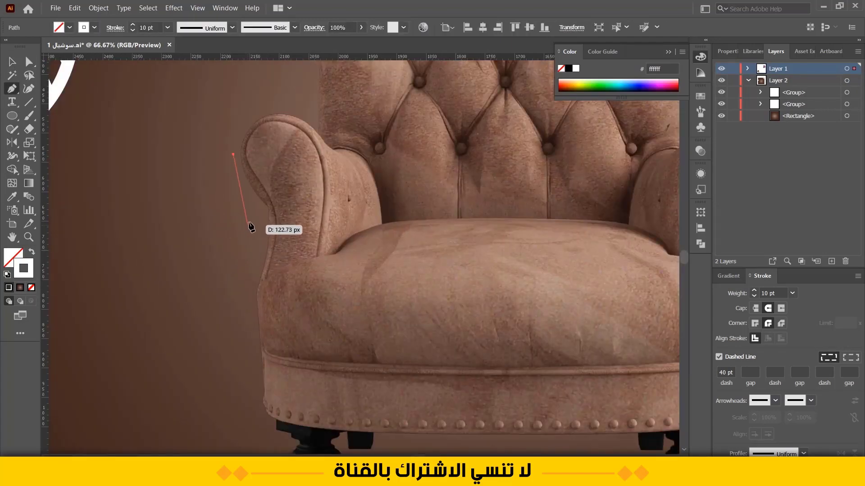
{"action": "left_click", "coordinate": [235, 184]}
{"action": "left_click_drag", "start_coordinate": [251, 284], "coordinate": [228, 349]}
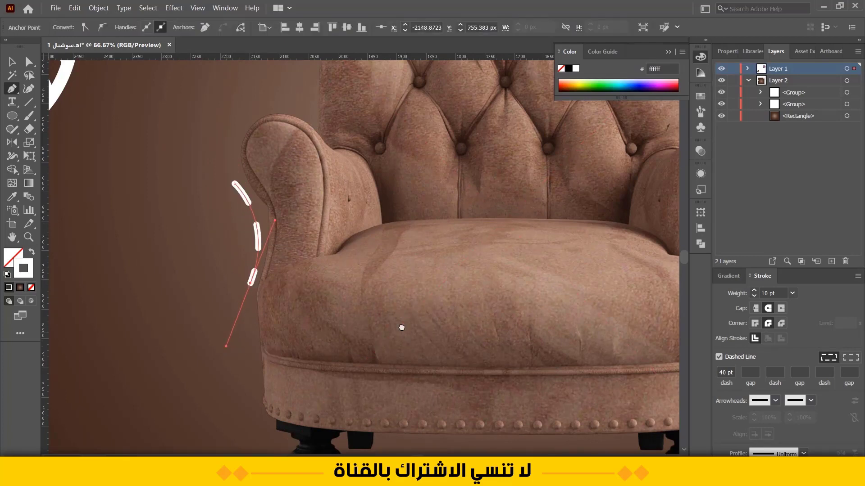
Draw a nearly vertical dashed line beside the right side of the armchair's seat base and deselect it
{"action": "left_click_drag", "start_coordinate": [401, 326], "coordinate": [129, 218]}
{"action": "left_click_drag", "start_coordinate": [415, 174], "coordinate": [339, 234]}
{"action": "scroll", "coordinate": [402, 133], "scroll_direction": "down", "scroll_amount": 3}
{"action": "scroll", "coordinate": [373, 244], "scroll_direction": "up", "scroll_amount": 1}
{"action": "scroll", "coordinate": [373, 244], "scroll_direction": "up", "scroll_amount": 3}
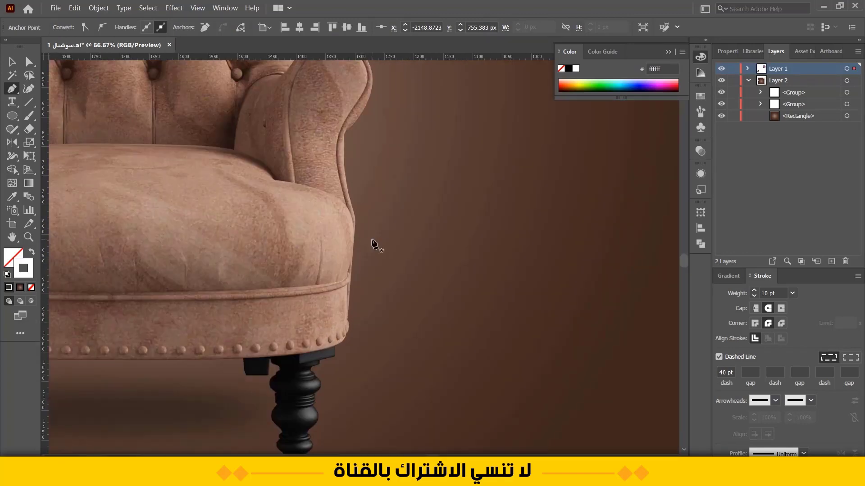
{"action": "left_click", "coordinate": [370, 223]}
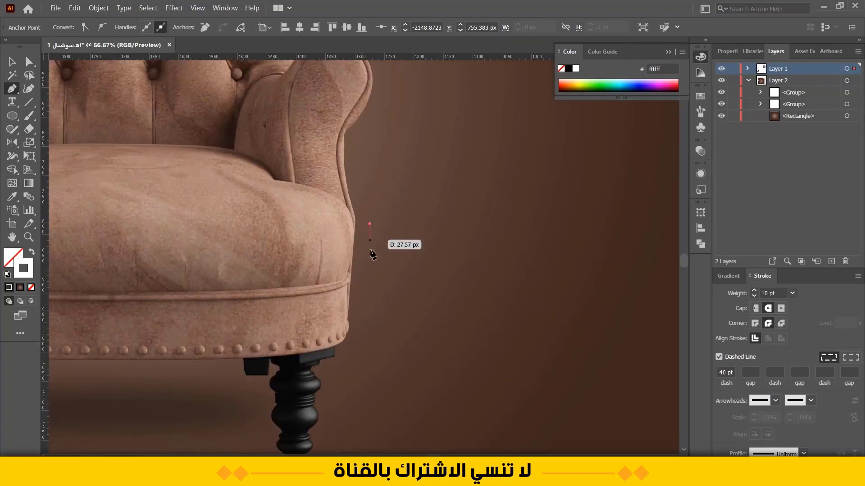
{"action": "left_click", "coordinate": [361, 344]}
{"action": "scroll", "coordinate": [364, 317], "scroll_direction": "down", "scroll_amount": 3}
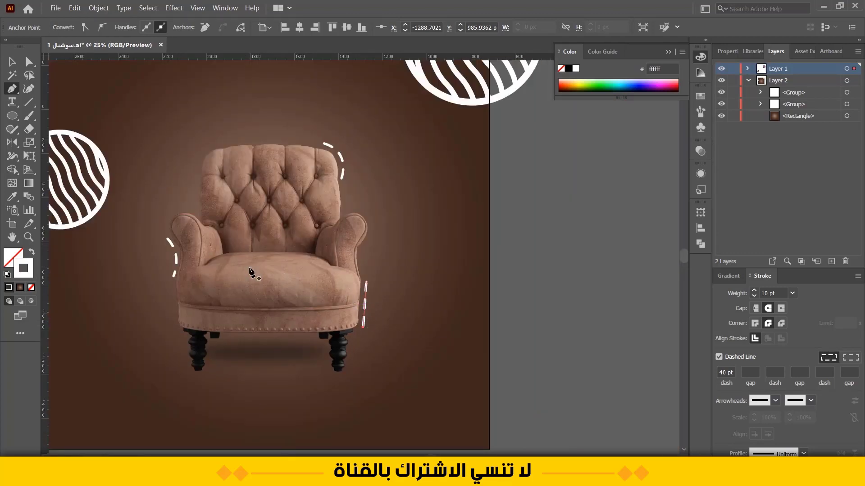
{"action": "left_click", "coordinate": [12, 62]}
{"action": "left_click", "coordinate": [533, 223]}
{"action": "left_click_drag", "start_coordinate": [414, 215], "coordinate": [491, 231]}
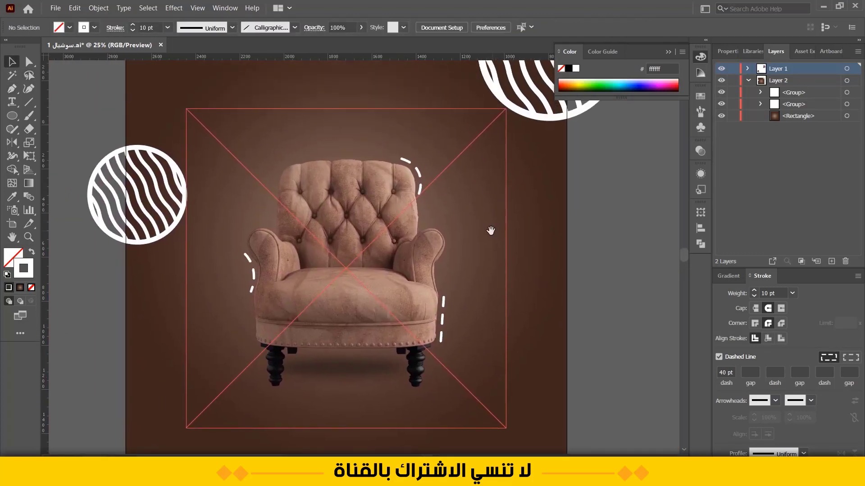
{"action": "left_click_drag", "start_coordinate": [263, 117], "coordinate": [260, 172]}
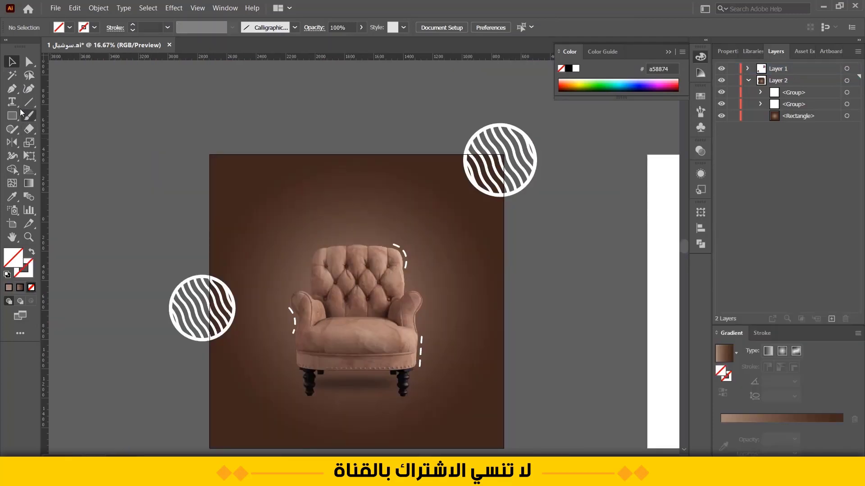
Add the text "الكرس الملكي" in the empty area beside the artboard and scale it up to about 262 pt
{"action": "left_click", "coordinate": [12, 102]}
{"action": "left_click", "coordinate": [157, 179]}
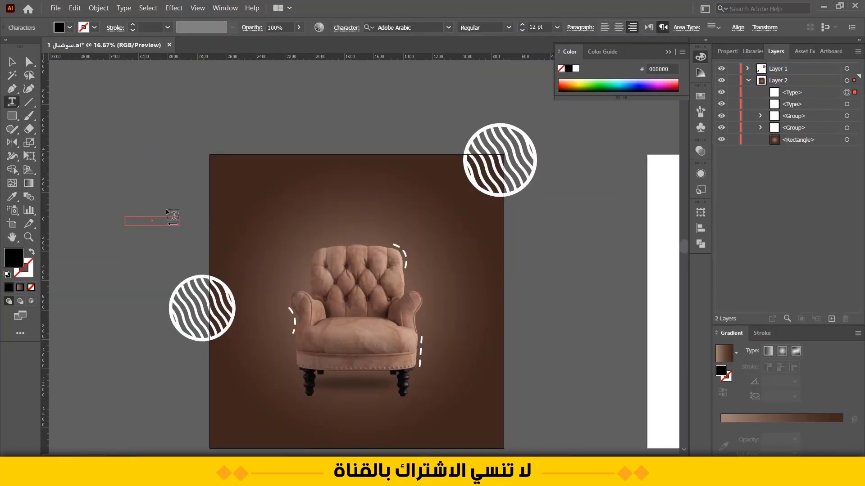
{"action": "left_click", "coordinate": [17, 65]}
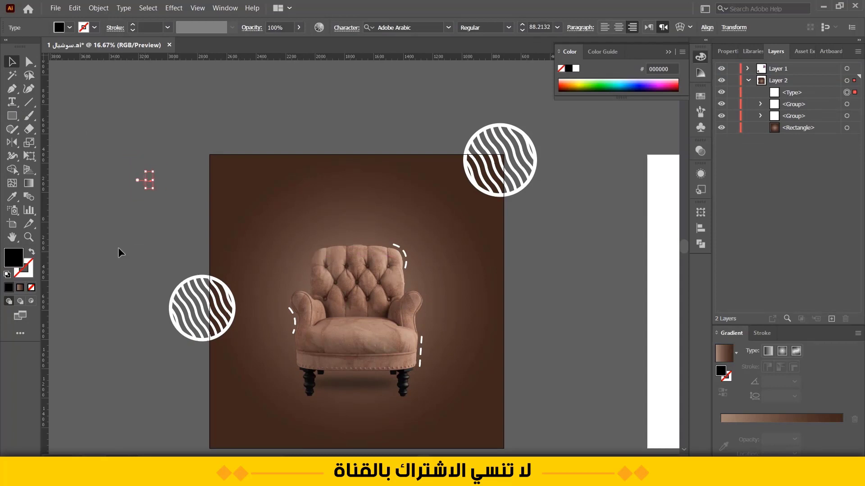
{"action": "left_click", "coordinate": [11, 104]}
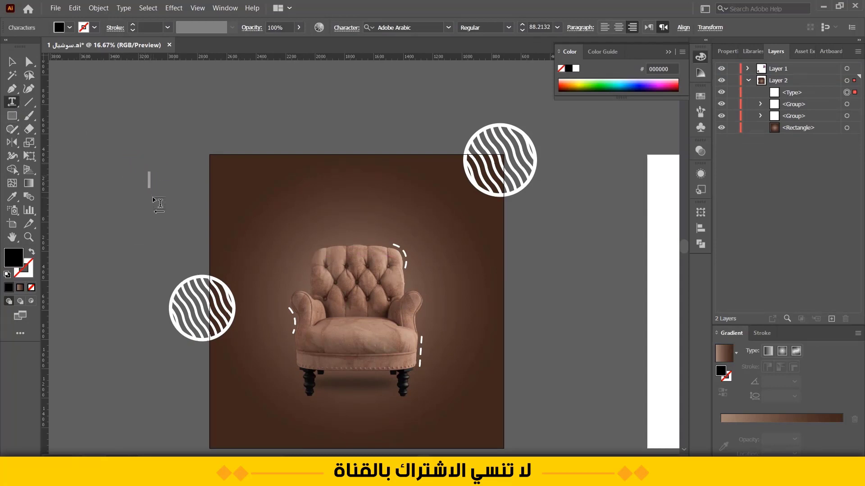
{"action": "type", "text": "لكرس الملكي"}
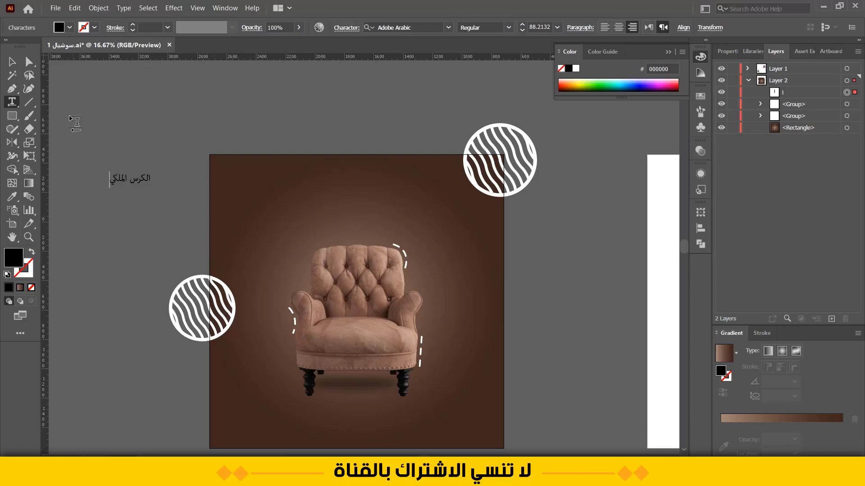
{"action": "left_click", "coordinate": [11, 63]}
{"action": "left_click_drag", "start_coordinate": [152, 191], "coordinate": [232, 247]}
{"action": "left_click_drag", "start_coordinate": [172, 203], "coordinate": [154, 190]}
Set the title's font to beIN Black and move the title onto the artboard above the armchair
{"action": "left_click", "coordinate": [449, 28]}
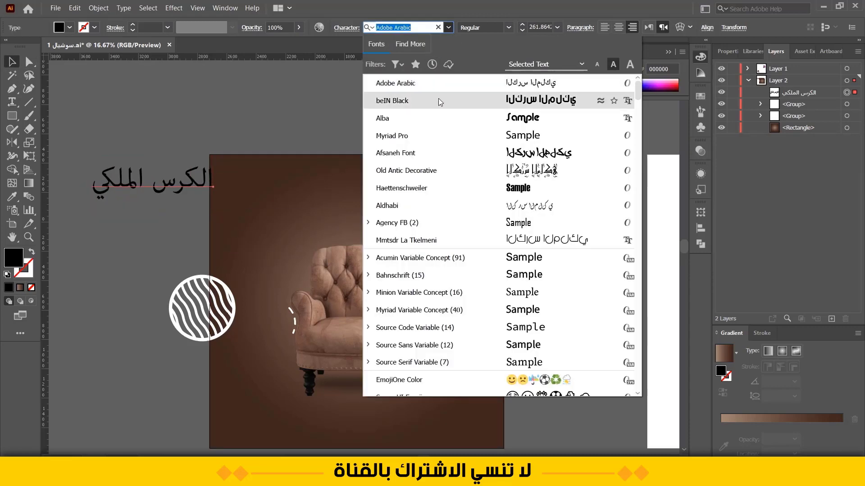
{"action": "left_click", "coordinate": [462, 104]}
{"action": "left_click_drag", "start_coordinate": [94, 182], "coordinate": [311, 195]}
Sample white from the neighbouring artboard for the title and scale it to about 203 pt above the armchair
{"action": "key", "text": "i"}
{"action": "left_click", "coordinate": [656, 240]}
{"action": "left_click", "coordinate": [13, 62]}
{"action": "left_click_drag", "start_coordinate": [457, 223], "coordinate": [450, 216]}
{"action": "left_click_drag", "start_coordinate": [367, 197], "coordinate": [367, 191]}
{"action": "left_click", "coordinate": [561, 257]}
{"action": "left_click_drag", "start_coordinate": [562, 257], "coordinate": [477, 243]}
Correct the title's wording to "الكرسي الملكي"
{"action": "left_click", "coordinate": [12, 102]}
{"action": "left_click_drag", "start_coordinate": [305, 177], "coordinate": [262, 201]}
{"action": "type", "text": "سي"}
Duplicate the title directly below itself and replace the copy's text with "عرض لا يُقاوم"
{"action": "left_click", "coordinate": [12, 62]}
{"action": "left_click", "coordinate": [12, 102]}
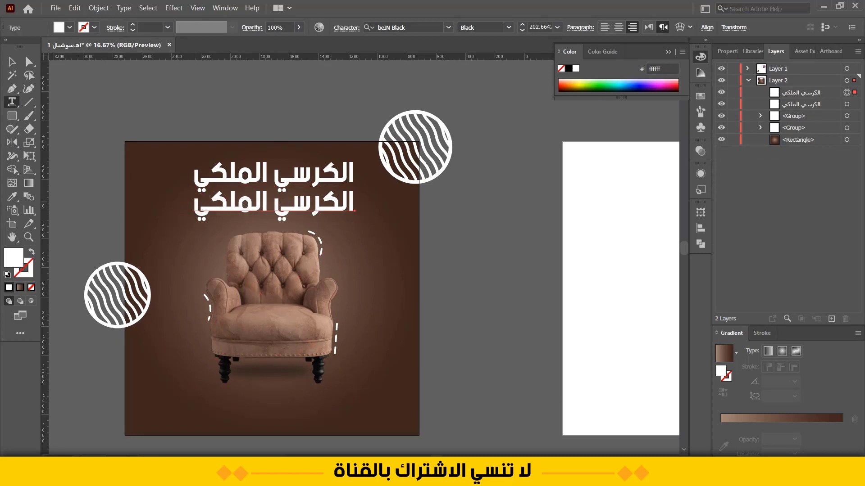
{"action": "scroll", "coordinate": [280, 218], "scroll_direction": "up", "scroll_amount": 4}
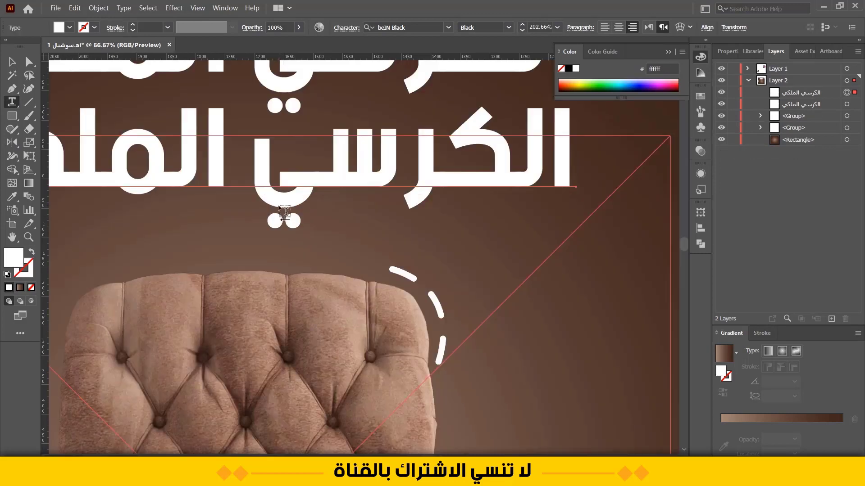
{"action": "triple_click", "coordinate": [539, 112]}
{"action": "type", "text": "عر"}
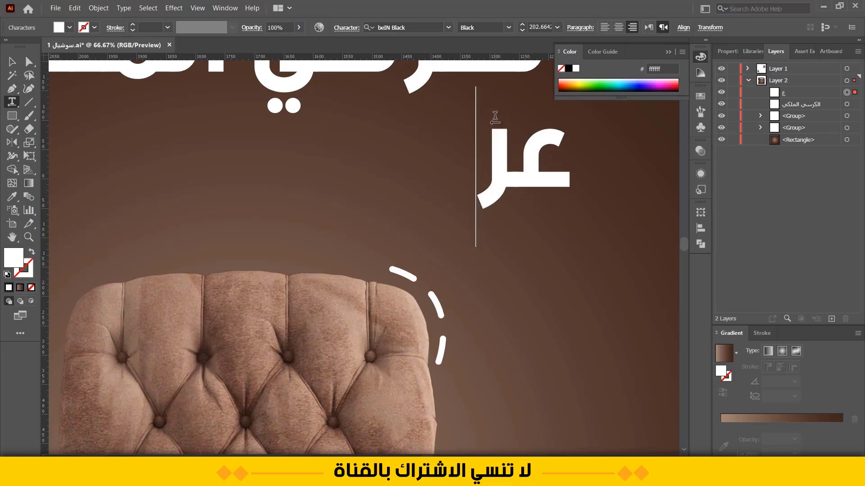
{"action": "type", "text": "ض لا يق"}
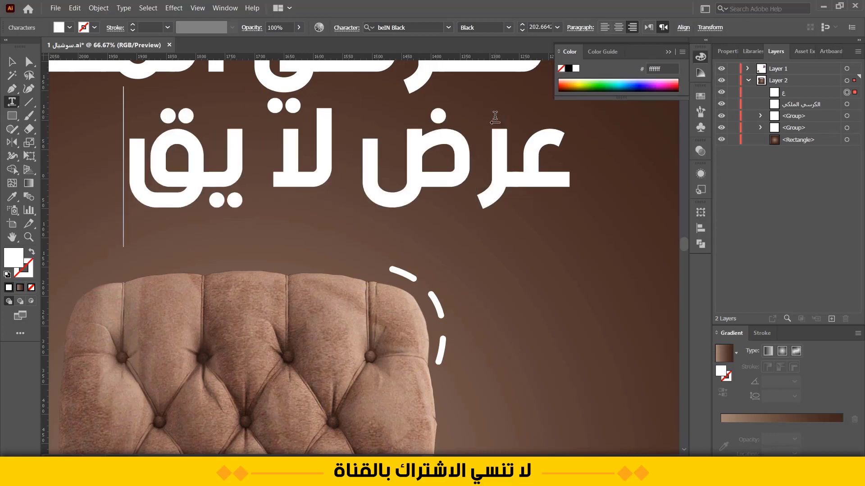
{"action": "type", "text": "اوم"}
{"action": "scroll", "coordinate": [332, 156], "scroll_direction": "down", "scroll_amount": 2}
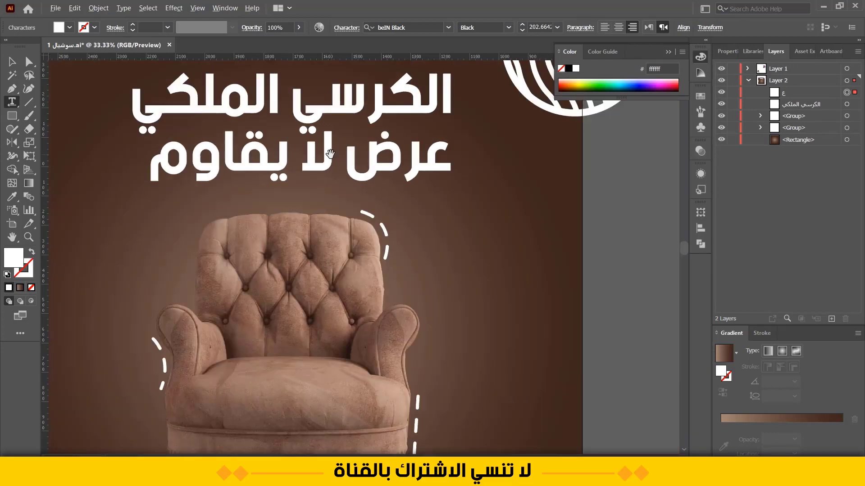
{"action": "key", "text": "ctrl+shift+a"}
{"action": "left_click", "coordinate": [411, 137]}
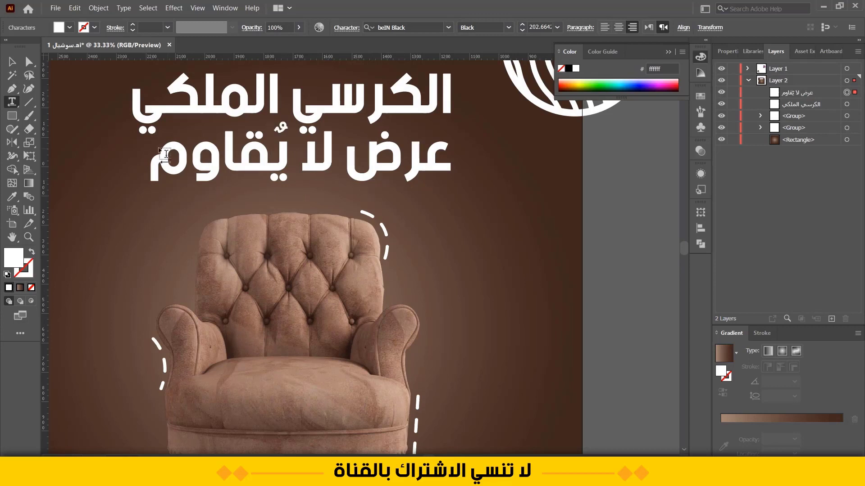
Scale the "عرض لا يُقاوم" subtitle down to about 101 pt and move it slightly lower beneath the title
{"action": "left_click", "coordinate": [13, 62]}
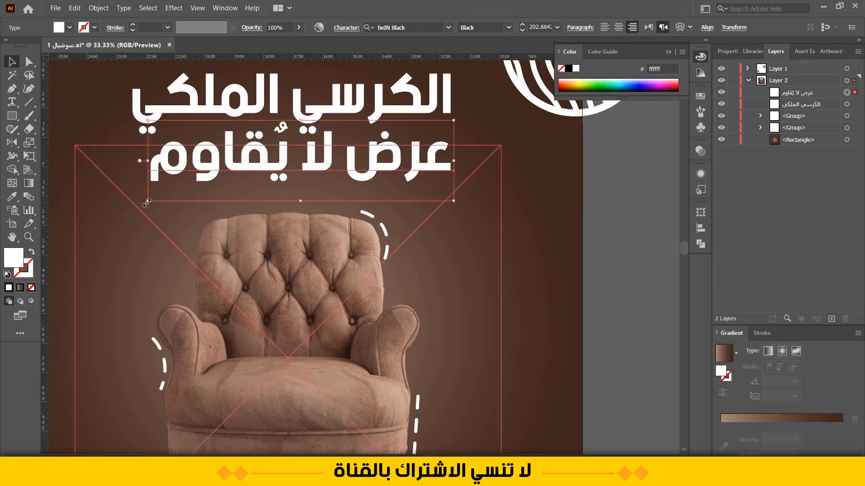
{"action": "left_click_drag", "start_coordinate": [147, 202], "coordinate": [284, 161]}
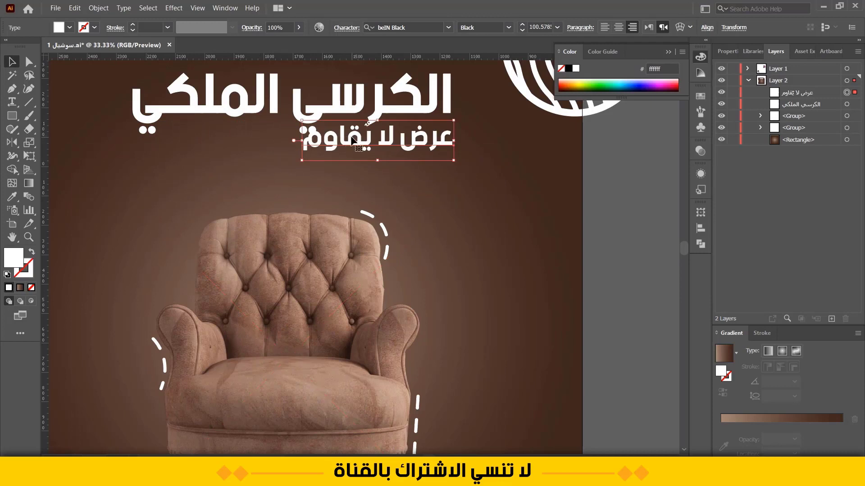
{"action": "left_click_drag", "start_coordinate": [351, 142], "coordinate": [352, 155]}
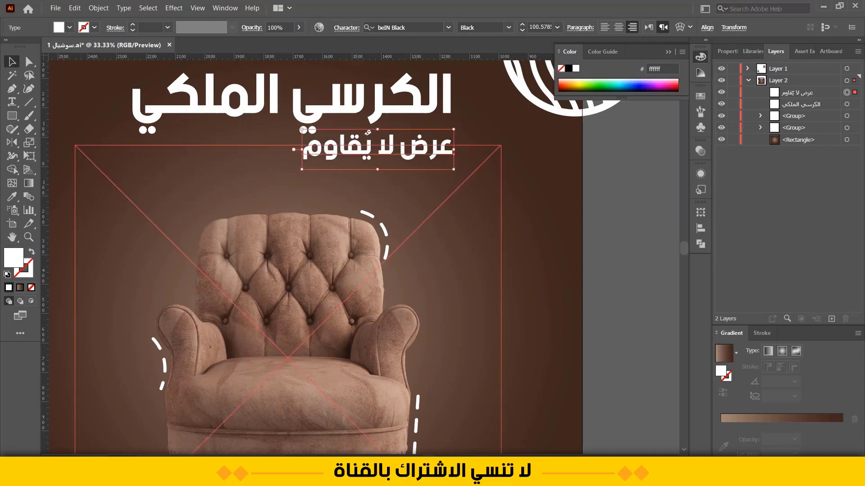
Fill the subtitle with orange #ffaa00 and deselect it
{"action": "double_click", "coordinate": [9, 260]}
{"action": "left_click", "coordinate": [614, 197]}
{"action": "left_click_drag", "start_coordinate": [615, 197], "coordinate": [619, 161]}
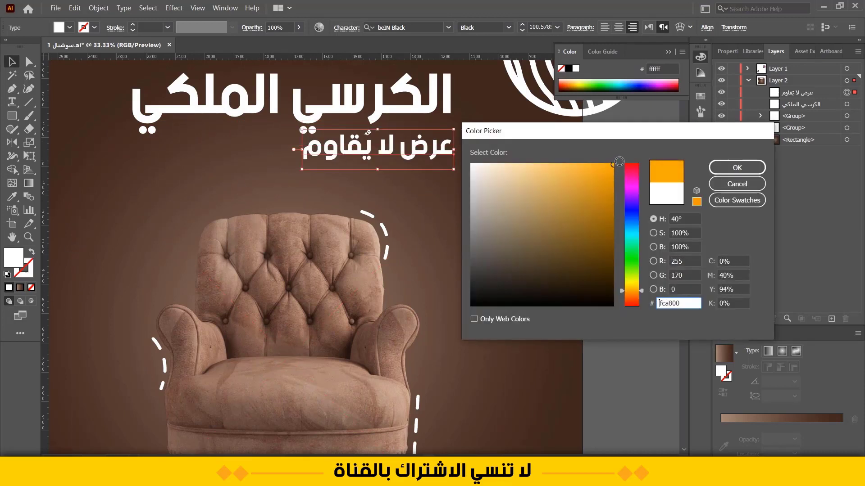
{"action": "left_click", "coordinate": [739, 168]}
{"action": "scroll", "coordinate": [319, 188], "scroll_direction": "down", "scroll_amount": 2}
{"action": "left_click", "coordinate": [72, 158]}
{"action": "left_click_drag", "start_coordinate": [81, 167], "coordinate": [98, 167]}
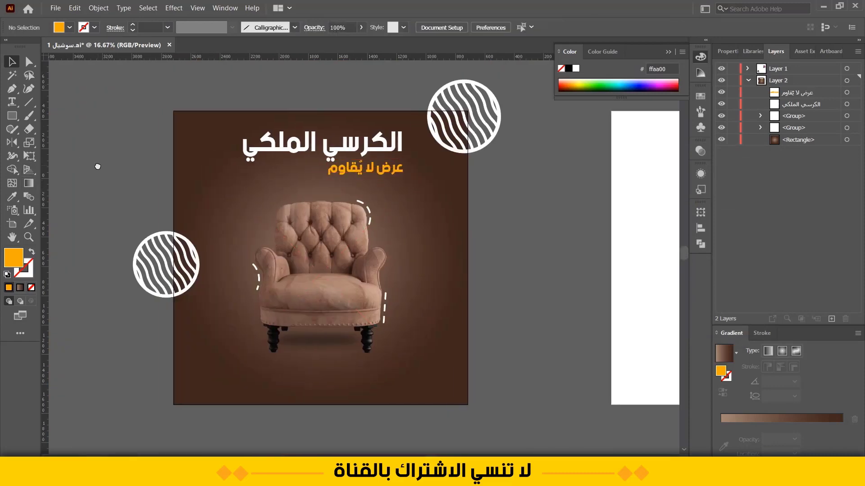
Lock the armchair image behind the subtitle
{"action": "scroll", "coordinate": [435, 195], "scroll_direction": "up", "scroll_amount": 1}
{"action": "left_click_drag", "start_coordinate": [213, 186], "coordinate": [239, 185]}
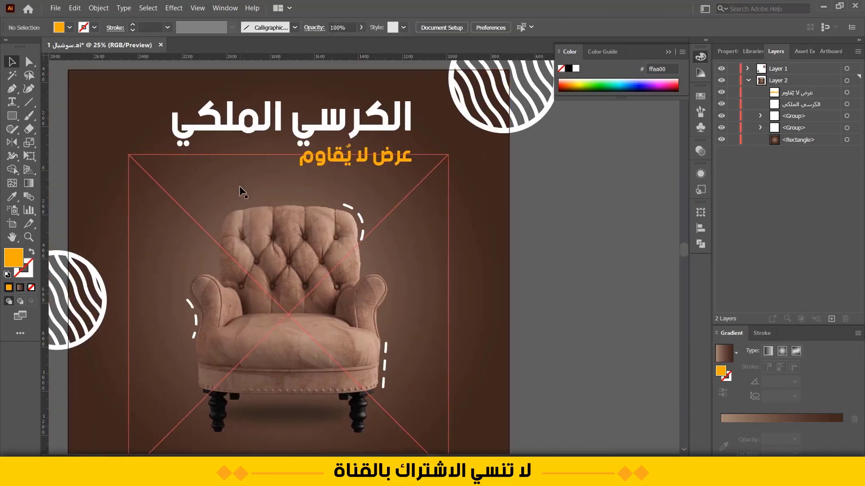
{"action": "left_click", "coordinate": [366, 173]}
{"action": "key", "text": "ctrl+2"}
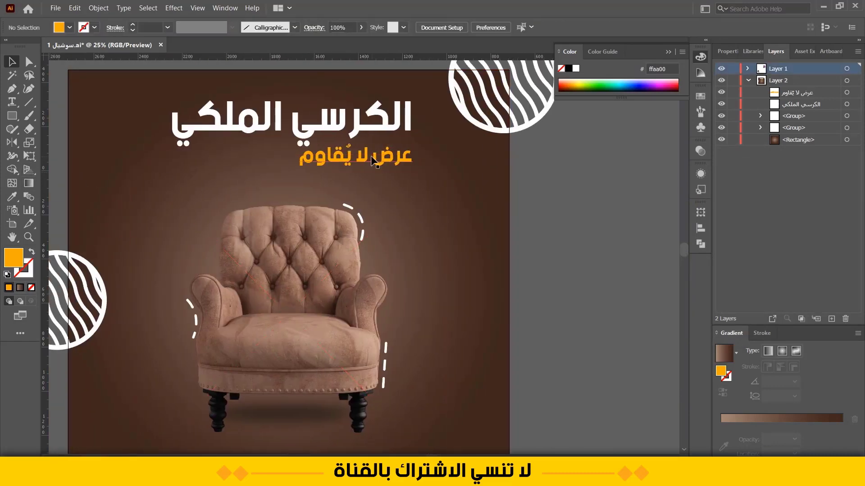
Duplicate the orange subtitle to its left and replace the copy's text with "لمدة يوم واحد فقط"
{"action": "left_click_drag", "start_coordinate": [374, 156], "coordinate": [256, 157]}
{"action": "left_click", "coordinate": [14, 105]}
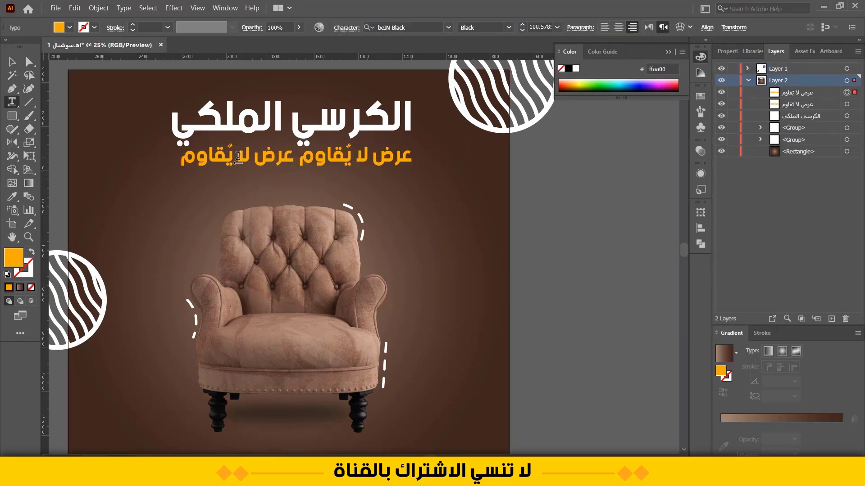
{"action": "triple_click", "coordinate": [238, 157]}
{"action": "type", "text": "لمد"}
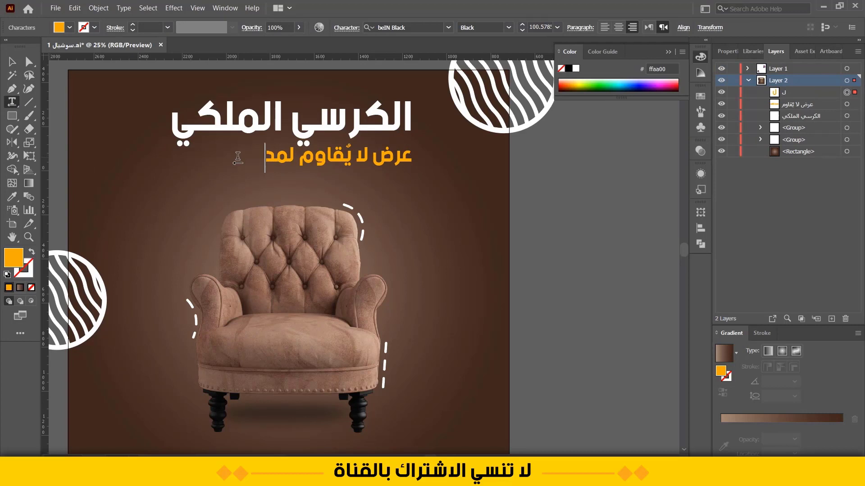
{"action": "type", "text": "ة بوم"}
{"action": "key", "text": "BackSpace"}
{"action": "key", "text": "BackSpace"}
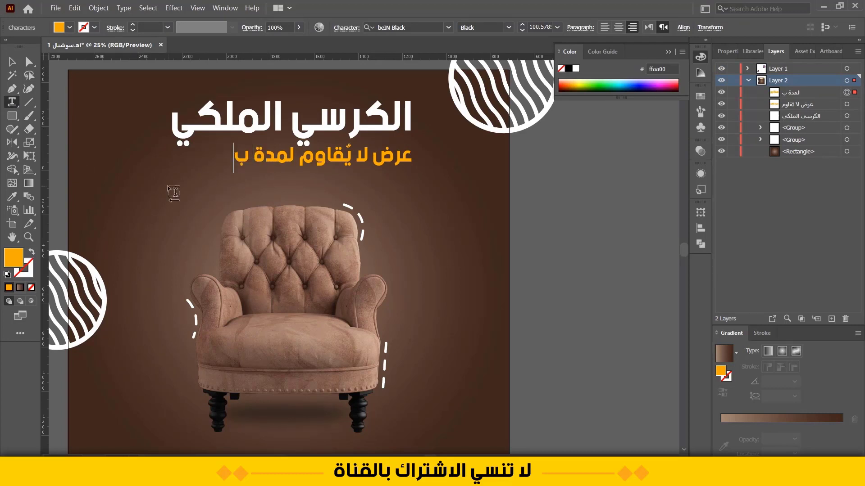
{"action": "type", "text": "يوم واح"}
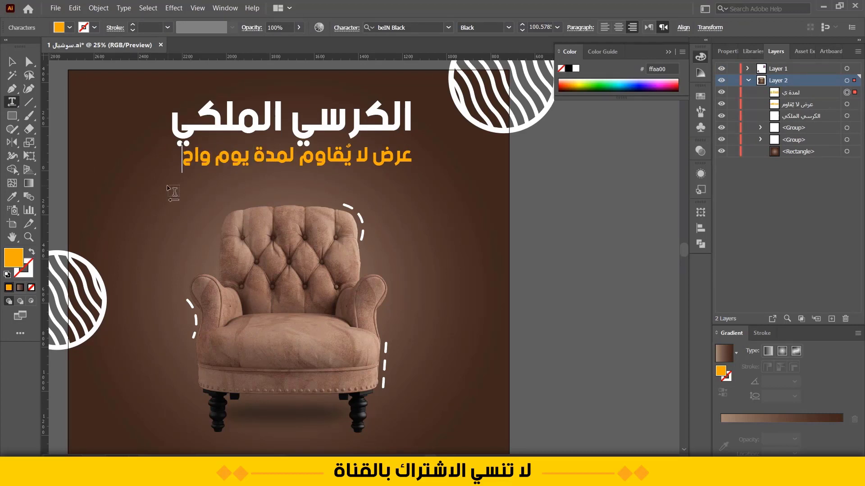
{"action": "type", "text": "د فقط"}
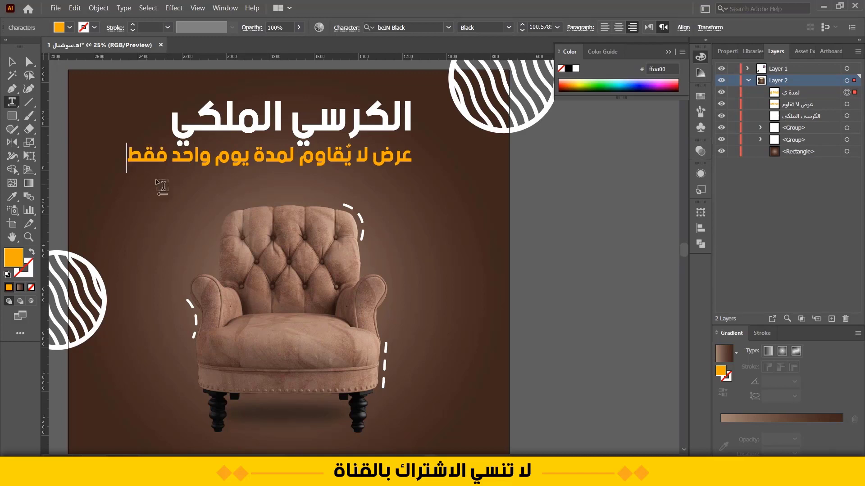
Scale the "لمدة يوم واحد فقط" text down to about 57 pt and place it left of the subtitle with a gap
{"action": "left_click", "coordinate": [12, 62]}
{"action": "left_click_drag", "start_coordinate": [125, 144], "coordinate": [168, 160]}
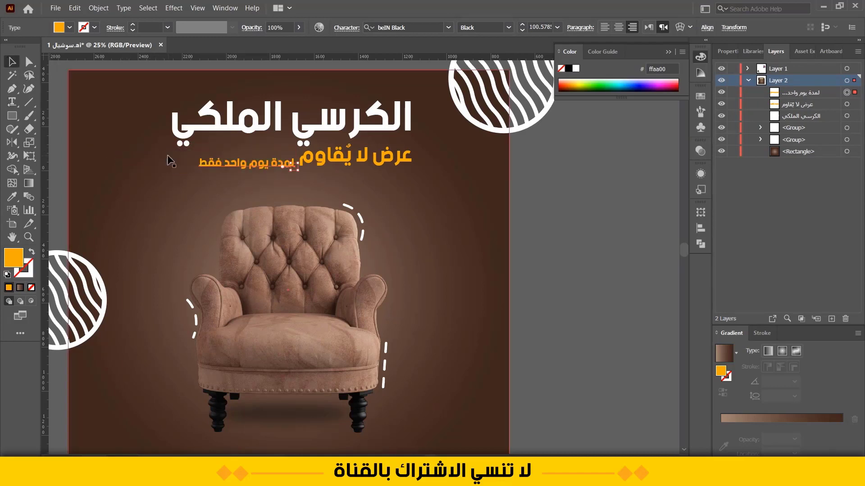
{"action": "mouse_move", "coordinate": [246, 161]}
{"action": "left_mouse_down"}
{"action": "mouse_move", "coordinate": [233, 156]}
{"action": "mouse_move", "coordinate": [241, 161]}
{"action": "left_mouse_up"}
{"action": "scroll", "coordinate": [232, 167], "scroll_direction": "up", "scroll_amount": 1}
Lock the brown gradient background rectangle
{"action": "left_click", "coordinate": [148, 192]}
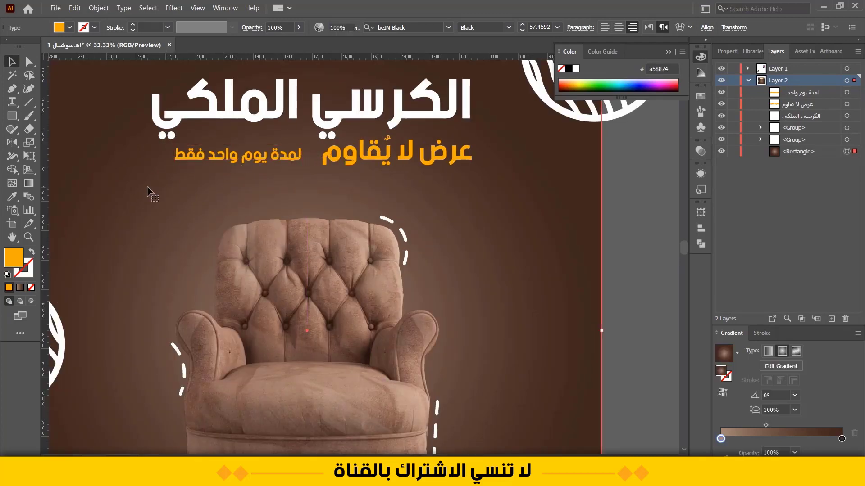
{"action": "key", "text": "ctrl+2"}
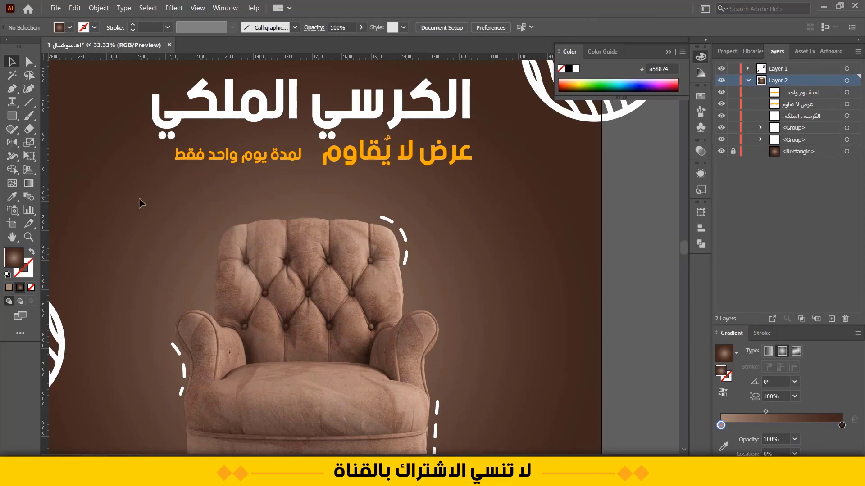
{"action": "left_click", "coordinate": [188, 160]}
{"action": "left_click", "coordinate": [120, 190]}
Draw a wide, flat rectangle below the "لمدة يوم واحد فقط" text and fill it with white #ffffff
{"action": "key", "text": "m"}
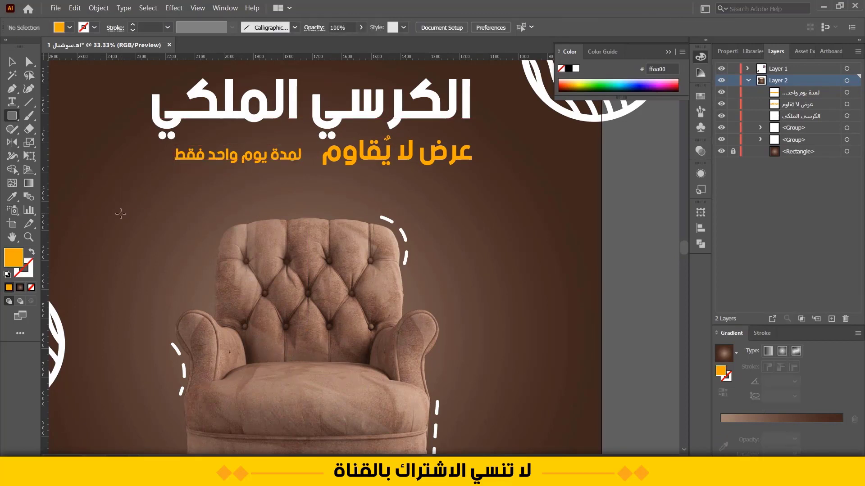
{"action": "left_click_drag", "start_coordinate": [121, 215], "coordinate": [227, 187]}
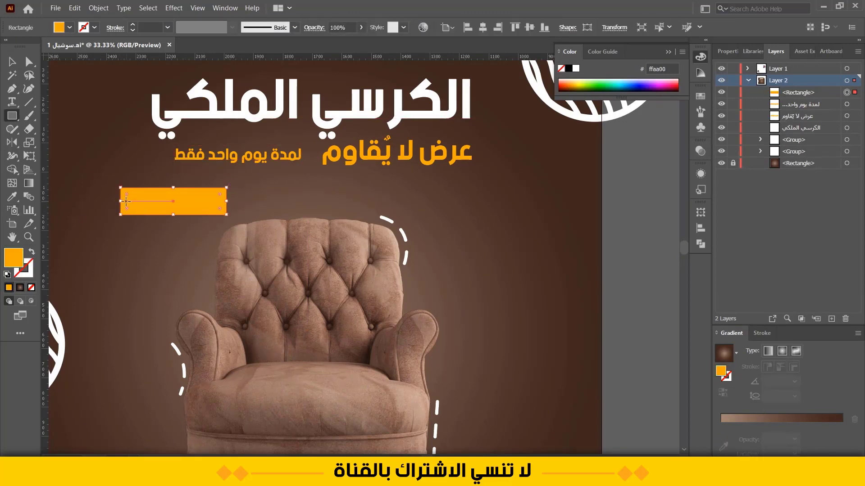
{"action": "double_click", "coordinate": [11, 261]}
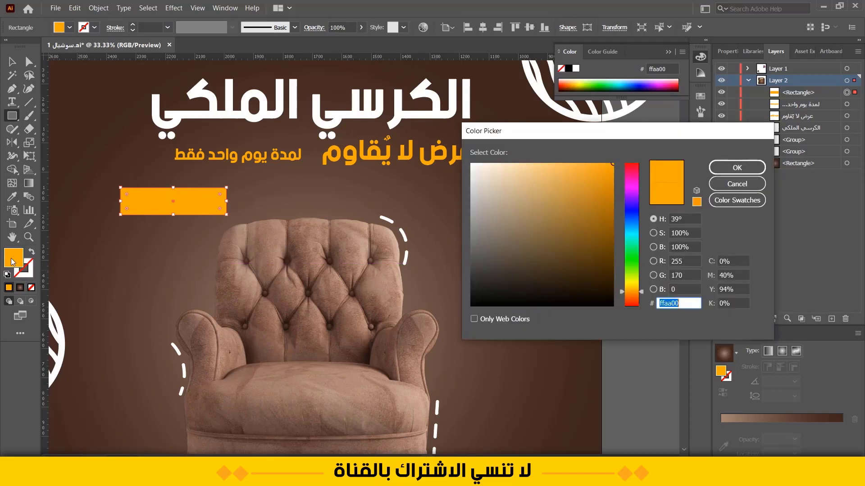
{"action": "left_click", "coordinate": [726, 169]}
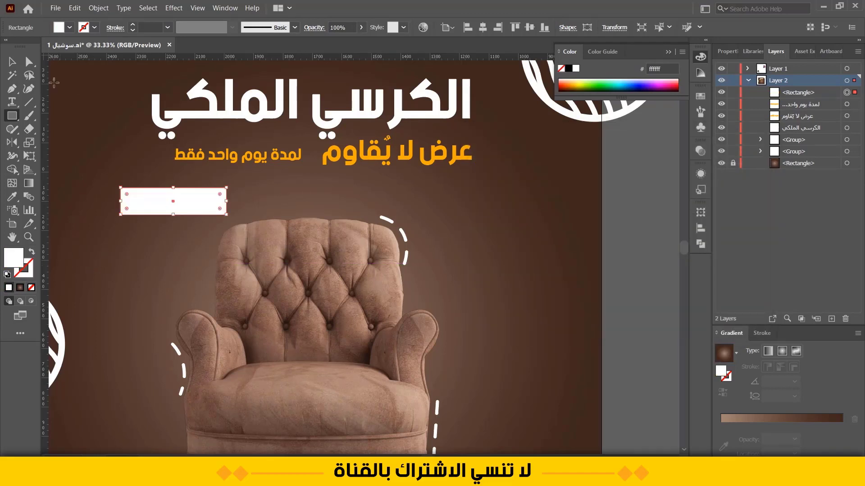
Place the white rectangle behind the "لمدة يوم واحد فقط" text and stretch it to span the text's full width
{"action": "left_click", "coordinate": [12, 61]}
{"action": "left_click_drag", "start_coordinate": [189, 207], "coordinate": [247, 163]}
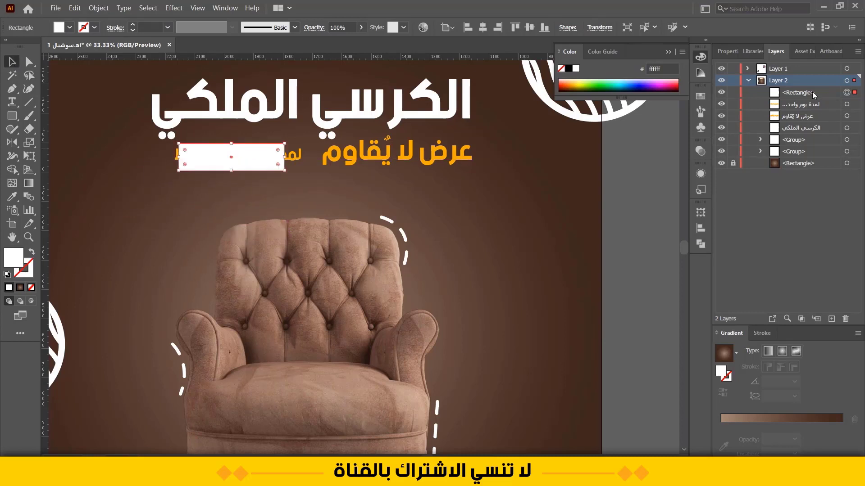
{"action": "left_click_drag", "start_coordinate": [815, 94], "coordinate": [802, 119]}
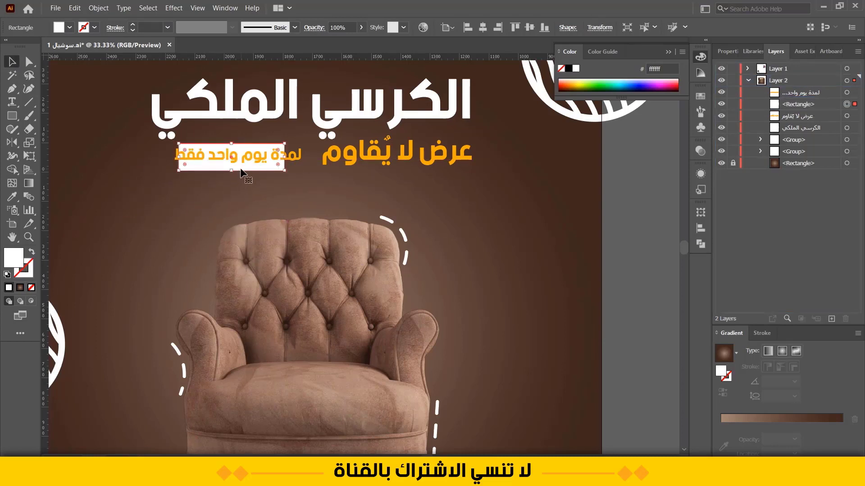
{"action": "left_click_drag", "start_coordinate": [242, 167], "coordinate": [307, 158]}
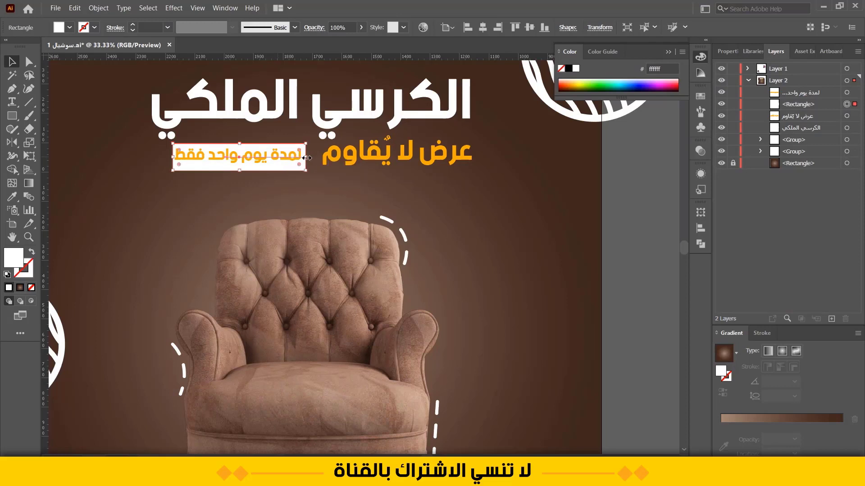
Recolour the "لمدة يوم واحد فقط" text to solid dark brown #473224 and nudge it slightly down within the white rectangle
{"action": "left_click", "coordinate": [281, 168]}
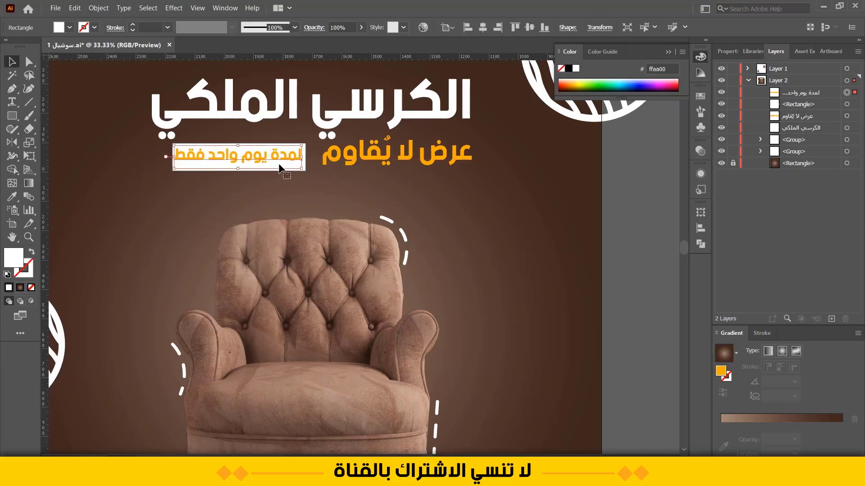
{"action": "left_click", "coordinate": [12, 197]}
{"action": "left_click", "coordinate": [81, 185]}
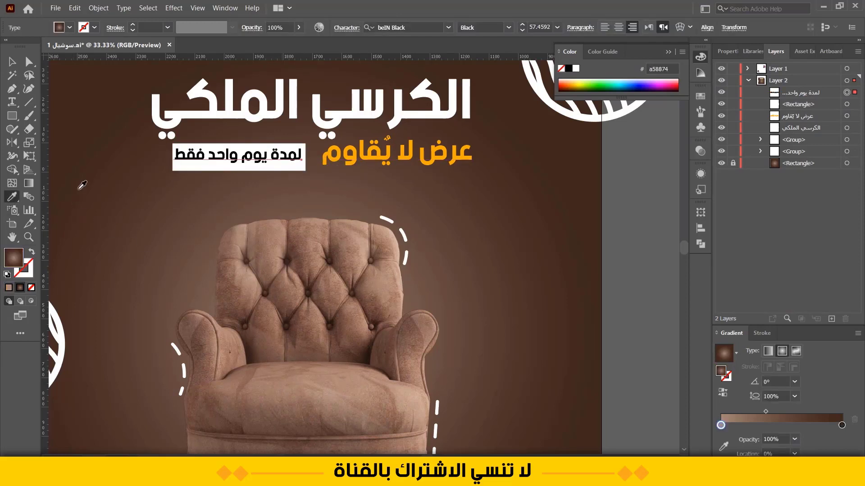
{"action": "left_click", "coordinate": [9, 289]}
{"action": "left_click", "coordinate": [249, 342]}
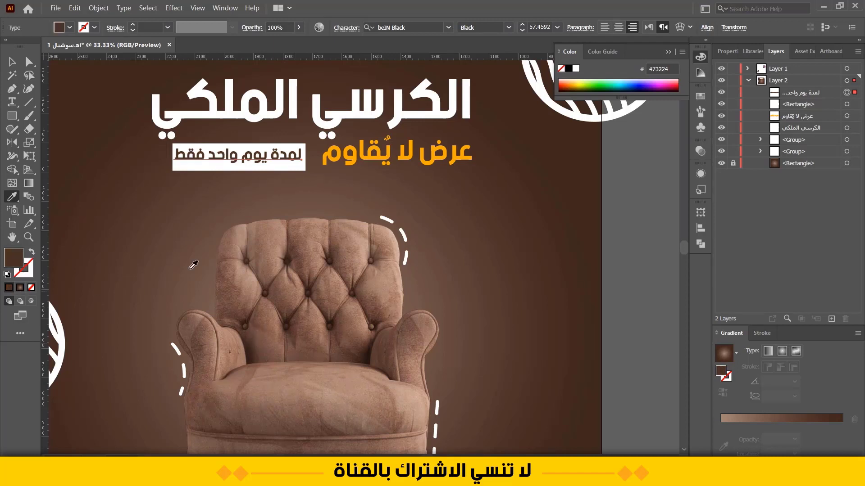
{"action": "left_click", "coordinate": [13, 62]}
{"action": "left_click_drag", "start_coordinate": [245, 155], "coordinate": [245, 157]}
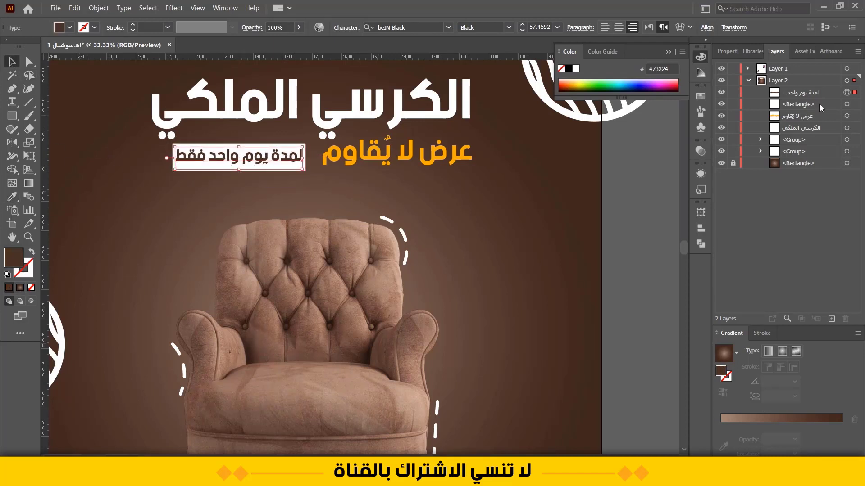
Round all corners of the white rectangle behind the "لمدة يوم واحد فقط" text
{"action": "left_click", "coordinate": [847, 105]}
{"action": "scroll", "coordinate": [279, 159], "scroll_direction": "up", "scroll_amount": 3}
{"action": "left_click_drag", "start_coordinate": [373, 127], "coordinate": [361, 141]}
{"action": "scroll", "coordinate": [323, 155], "scroll_direction": "down", "scroll_amount": 3}
{"action": "left_click", "coordinate": [108, 165]}
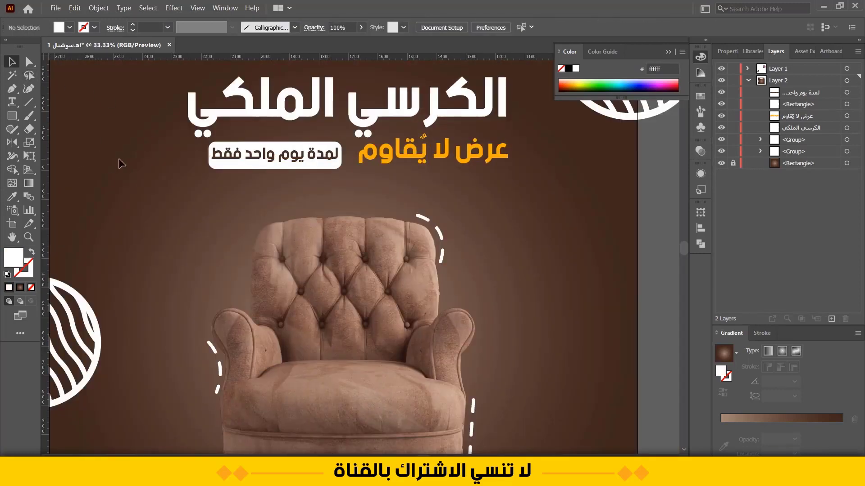
Nudge the orange "عرض لا يُقاوم" subtitle down until it lines up vertically with the white rounded label beside it
{"action": "scroll", "coordinate": [129, 182], "scroll_direction": "down", "scroll_amount": 2}
{"action": "scroll", "coordinate": [239, 214], "scroll_direction": "up", "scroll_amount": 2}
{"action": "left_click", "coordinate": [296, 171]}
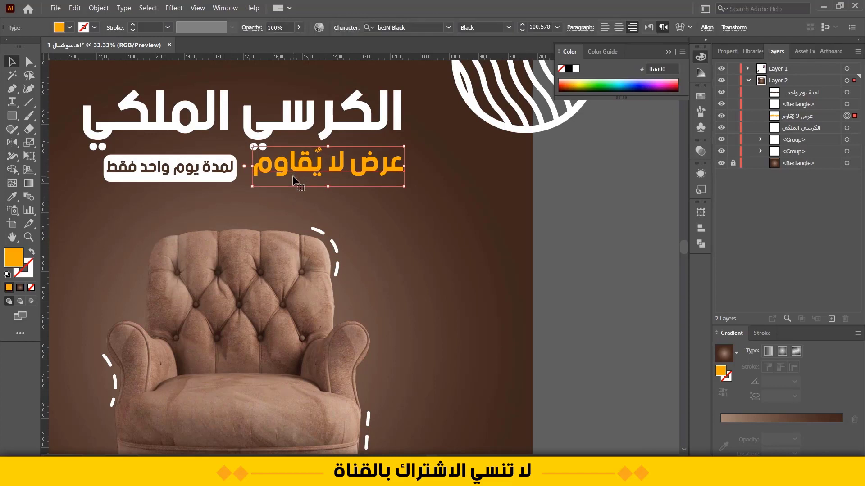
{"action": "key", "text": "Down"}
{"action": "key", "text": "Down"}
{"action": "key", "text": "Down"}
{"action": "key", "text": "Down"}
{"action": "key", "text": "Down"}
{"action": "key", "text": "Down"}
{"action": "key", "text": "Down"}
{"action": "key", "text": "Down"}
{"action": "key", "text": "Down"}
{"action": "key", "text": "Down"}
{"action": "key", "text": "Down"}
{"action": "key", "text": "Down"}
{"action": "key", "text": "Down"}
{"action": "key", "text": "Down"}
{"action": "key", "text": "Down"}
{"action": "key", "text": "Down"}
{"action": "left_click", "coordinate": [603, 218]}
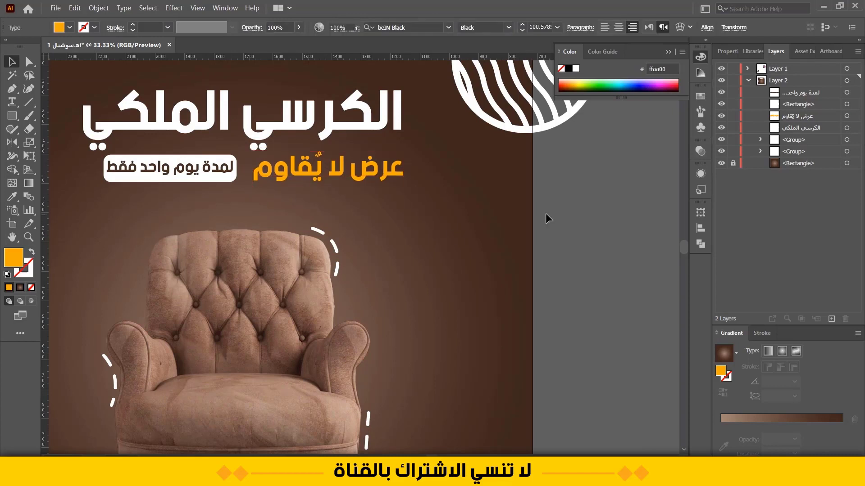
{"action": "left_click", "coordinate": [301, 175]}
{"action": "key", "text": "Up"}
{"action": "key", "text": "Up"}
{"action": "key", "text": "Up"}
{"action": "key", "text": "Up"}
{"action": "key", "text": "Up"}
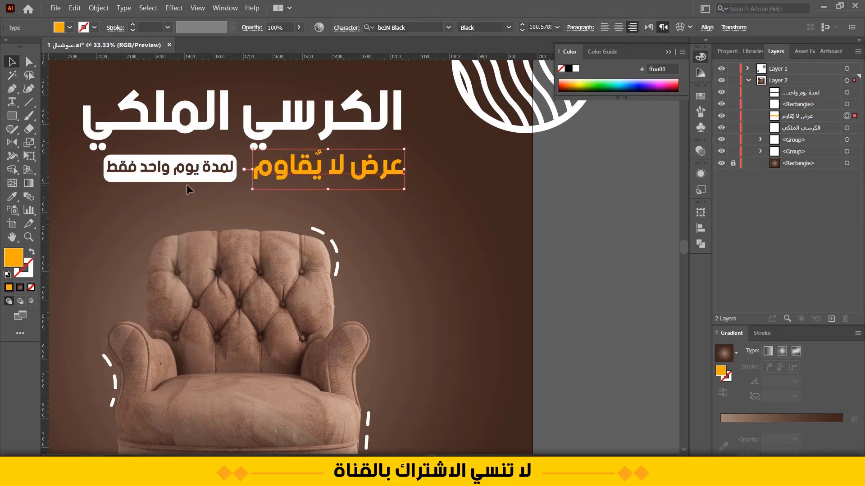
{"action": "key", "text": "Down"}
{"action": "key", "text": "Down"}
{"action": "key", "text": "Down"}
{"action": "key", "text": "Down"}
{"action": "key", "text": "Down"}
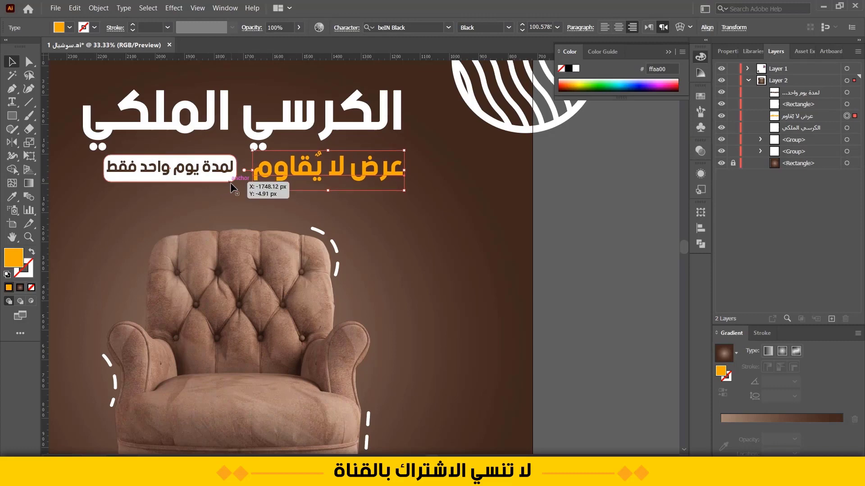
{"action": "left_click", "coordinate": [608, 211]}
Make two small scaled-down copies of the wavy circle, one right of the orange subtitle and one at the title's upper left
{"action": "scroll", "coordinate": [243, 203], "scroll_direction": "down", "scroll_amount": 2, "text": "alt"}
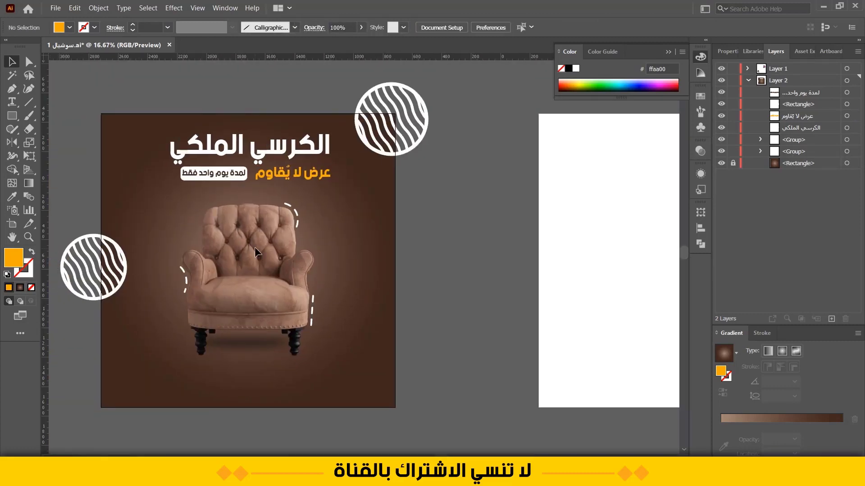
{"action": "scroll", "coordinate": [259, 234], "scroll_direction": "up", "scroll_amount": 2, "text": "alt"}
{"action": "left_click_drag", "start_coordinate": [259, 234], "coordinate": [343, 343]}
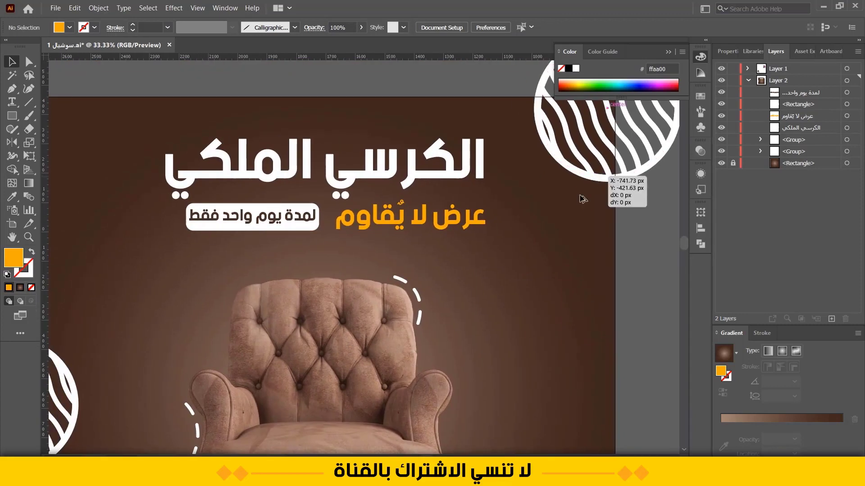
{"action": "left_click_drag", "start_coordinate": [593, 181], "coordinate": [513, 345], "text": "alt"}
{"action": "left_click_drag", "start_coordinate": [623, 303], "coordinate": [148, 145], "text": "alt+shift"}
{"action": "left_click", "coordinate": [148, 81]}
{"action": "left_click", "coordinate": [184, 92]}
{"action": "scroll", "coordinate": [203, 134], "scroll_direction": "down", "scroll_amount": 1}
{"action": "left_click_drag", "start_coordinate": [176, 225], "coordinate": [206, 144]}
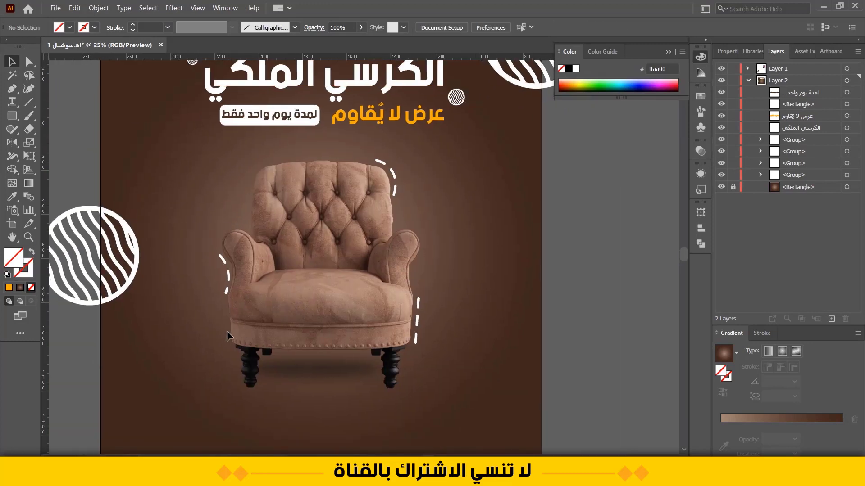
Draw a straight horizontal line below and left of the white label with the Pen tool and set its stroke weight to 10 pt
{"action": "left_click_drag", "start_coordinate": [231, 290], "coordinate": [221, 313]}
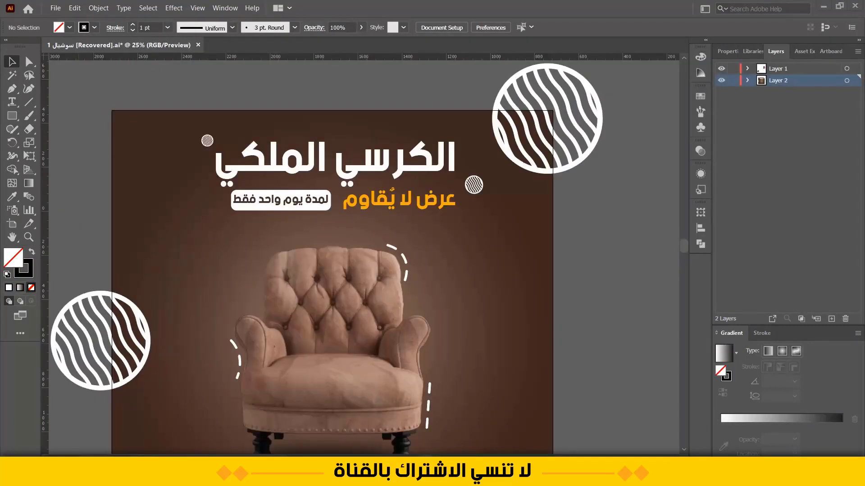
{"action": "left_click_drag", "start_coordinate": [99, 229], "coordinate": [130, 231]}
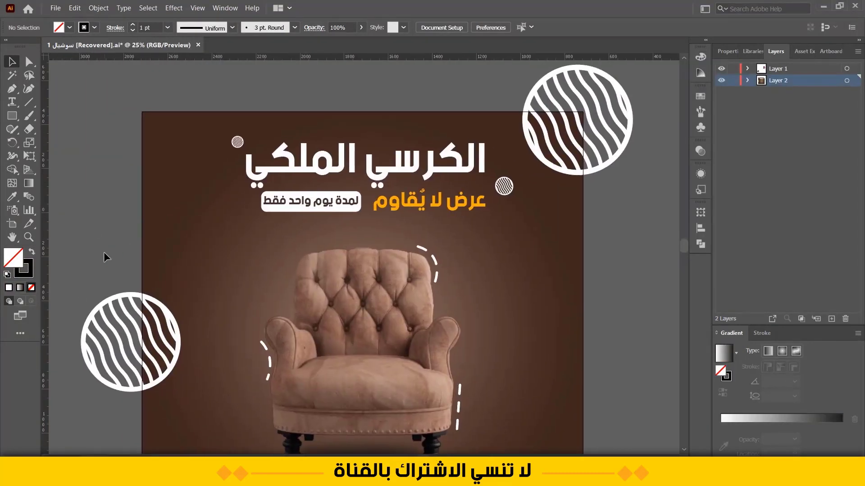
{"action": "left_click", "coordinate": [12, 89]}
{"action": "left_click", "coordinate": [156, 224]}
{"action": "left_click", "coordinate": [261, 225]}
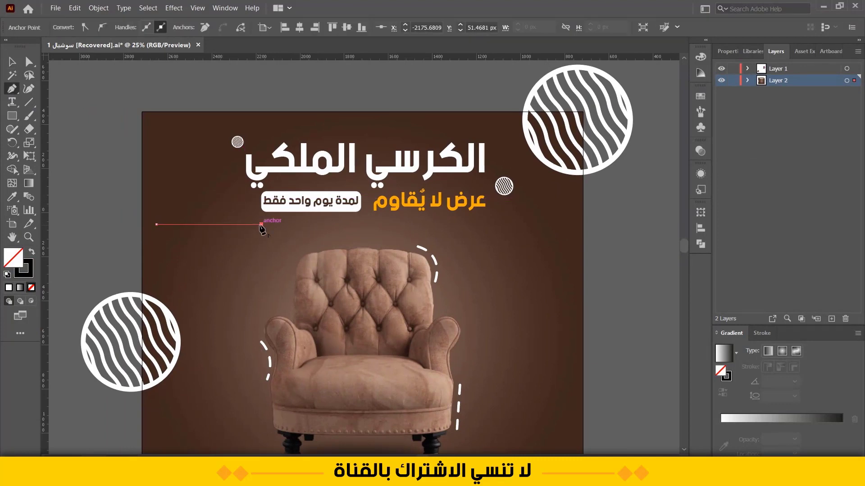
{"action": "left_click", "coordinate": [763, 333]}
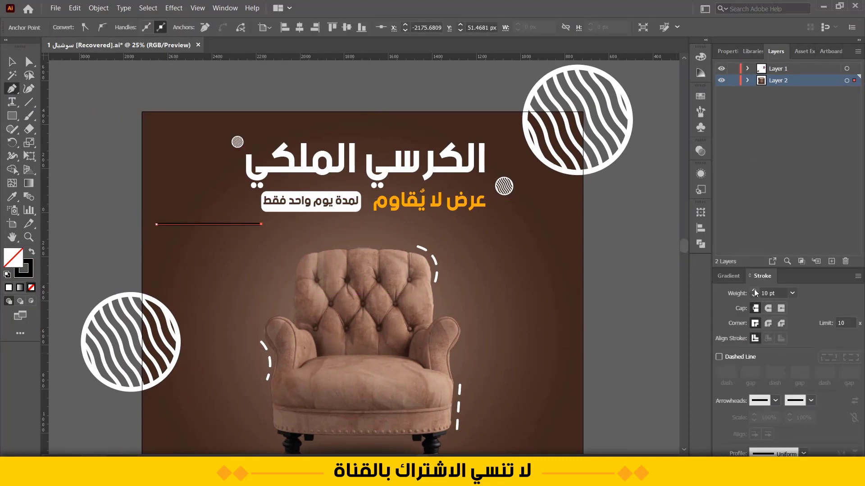
Colour the line's stroke white #ffffff and give it round caps and corners
{"action": "left_click", "coordinate": [29, 275]}
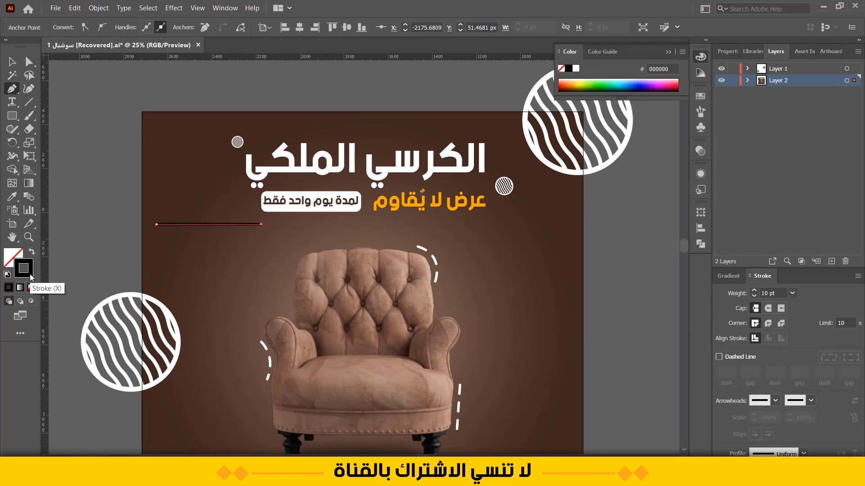
{"action": "double_click", "coordinate": [29, 275]}
{"action": "left_click_drag", "start_coordinate": [476, 165], "coordinate": [470, 161]}
{"action": "left_click", "coordinate": [736, 168]}
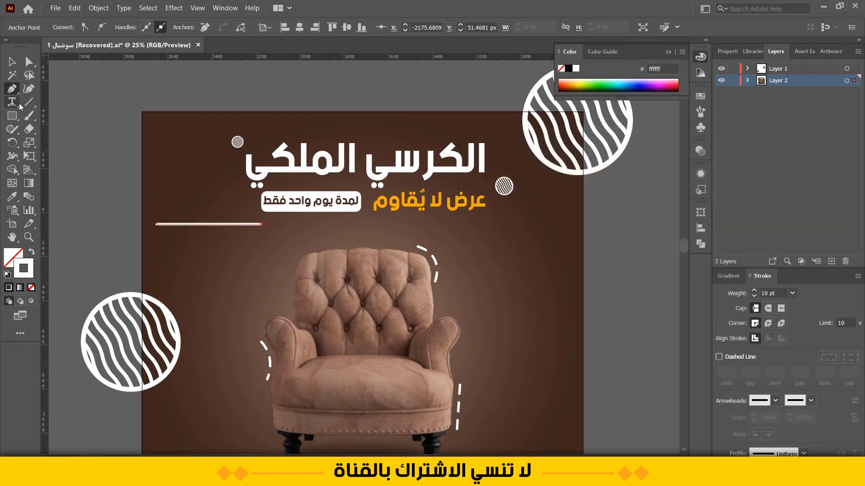
{"action": "left_click", "coordinate": [12, 63]}
Apply a Zig Zag effect to the white line with size 15 px, 17 ridges per segment and smooth points
{"action": "left_click", "coordinate": [173, 8]}
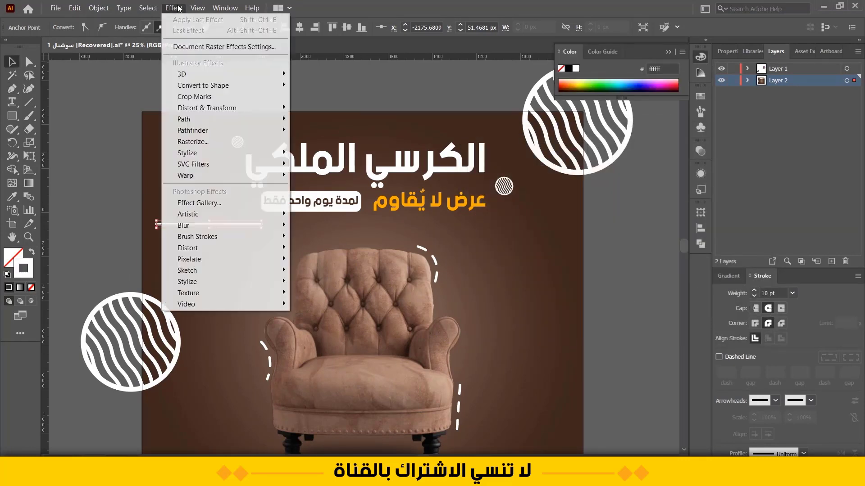
{"action": "mouse_move", "coordinate": [226, 109]}
{"action": "left_click", "coordinate": [339, 173]}
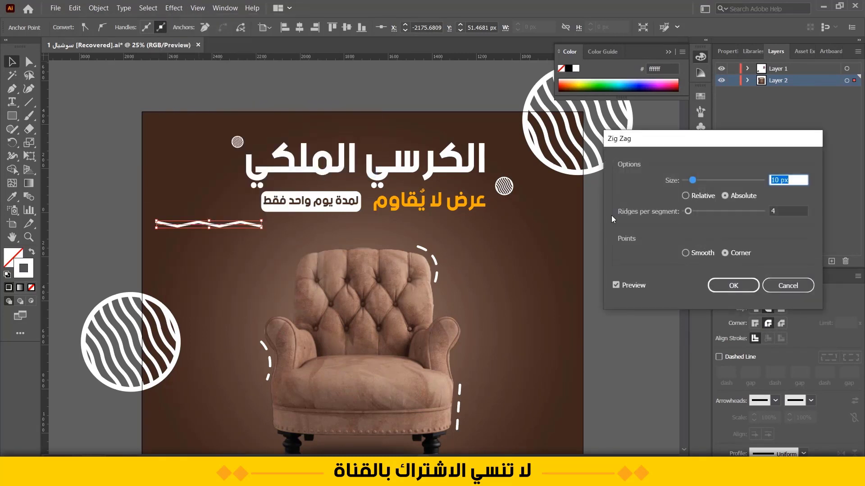
{"action": "left_click", "coordinate": [696, 252]}
{"action": "left_click_drag", "start_coordinate": [692, 180], "coordinate": [694, 180]}
{"action": "left_click_drag", "start_coordinate": [688, 212], "coordinate": [701, 216]}
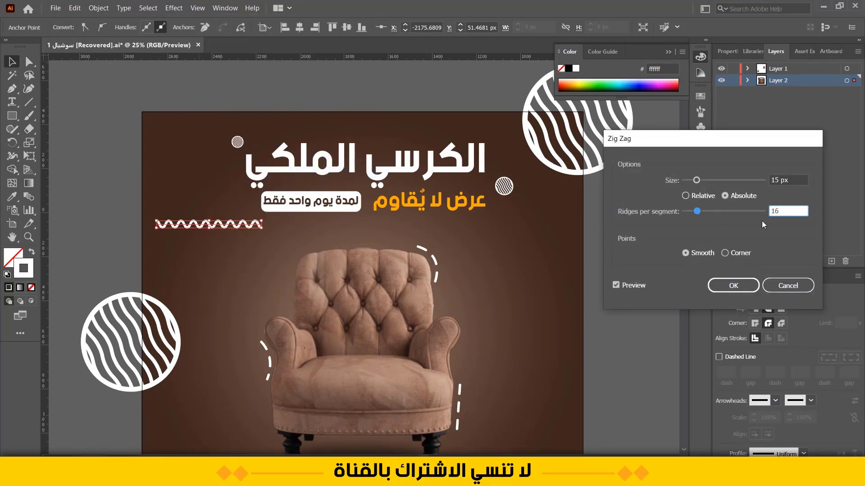
{"action": "key", "text": "Up"}
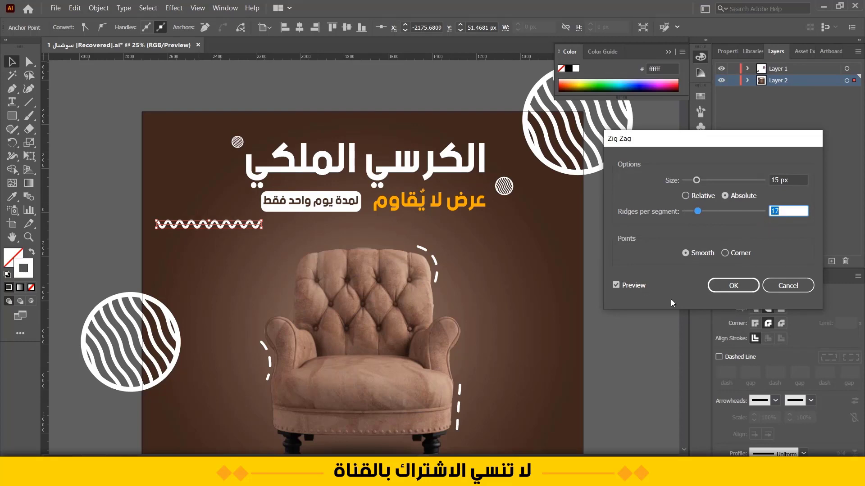
{"action": "left_click", "coordinate": [733, 286]}
{"action": "left_click", "coordinate": [100, 201]}
Duplicate the wavy line just below itself with a slight offset to the right, then group the two lines
{"action": "left_click_drag", "start_coordinate": [213, 257], "coordinate": [218, 228]}
{"action": "scroll", "coordinate": [213, 208], "scroll_direction": "up", "scroll_amount": 2}
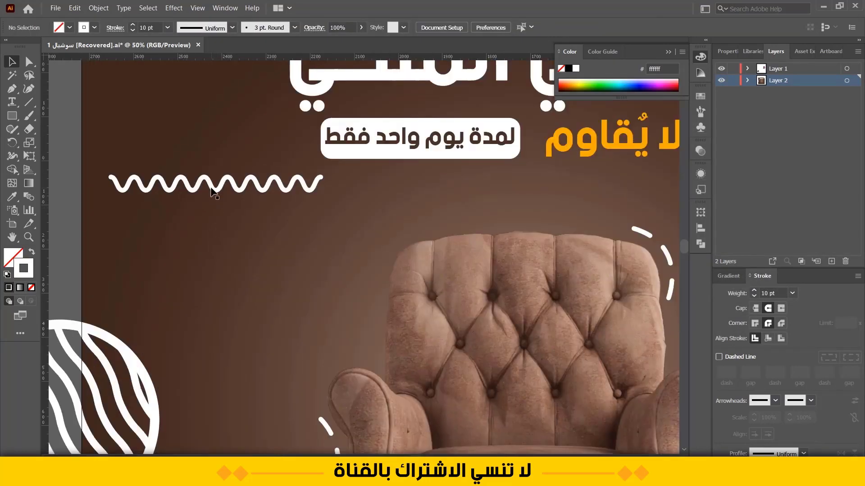
{"action": "mouse_move", "coordinate": [212, 191]}
{"action": "left_mouse_down"}
{"action": "mouse_move", "coordinate": [250, 208]}
{"action": "mouse_move", "coordinate": [235, 210]}
{"action": "left_mouse_up"}
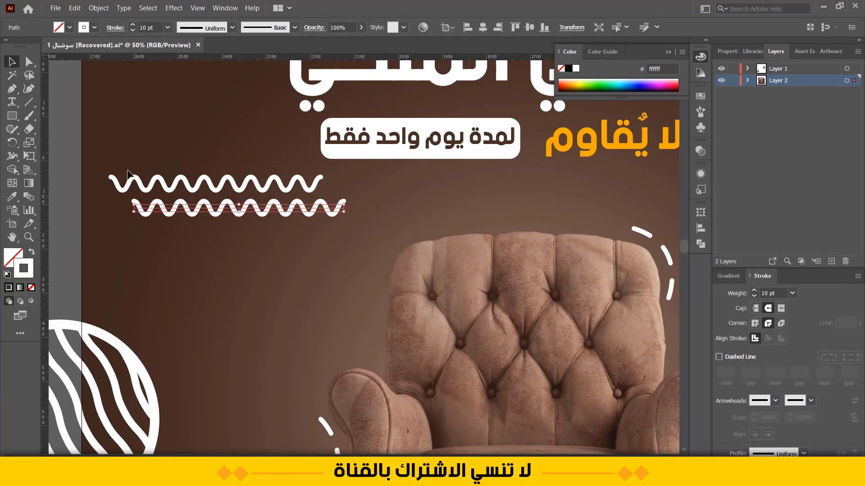
{"action": "left_click", "coordinate": [65, 198]}
{"action": "scroll", "coordinate": [66, 197], "scroll_direction": "down", "scroll_amount": 1}
{"action": "left_click_drag", "start_coordinate": [85, 215], "coordinate": [223, 142]}
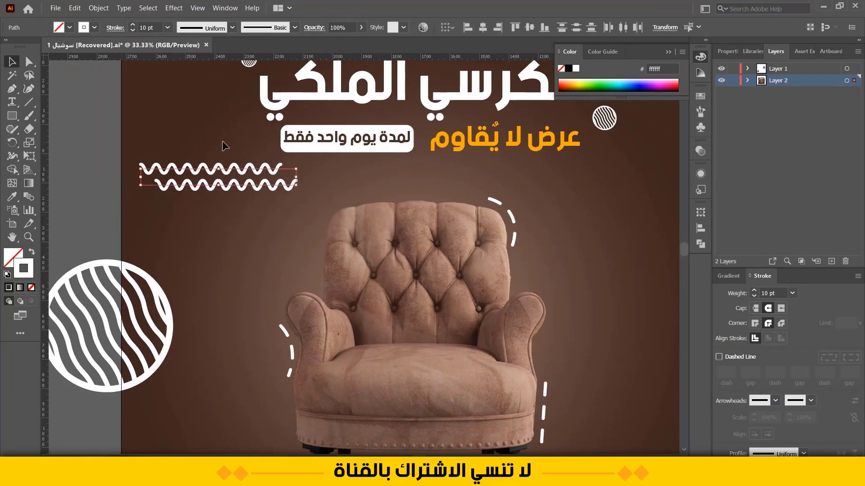
{"action": "key", "text": "ctrl+g"}
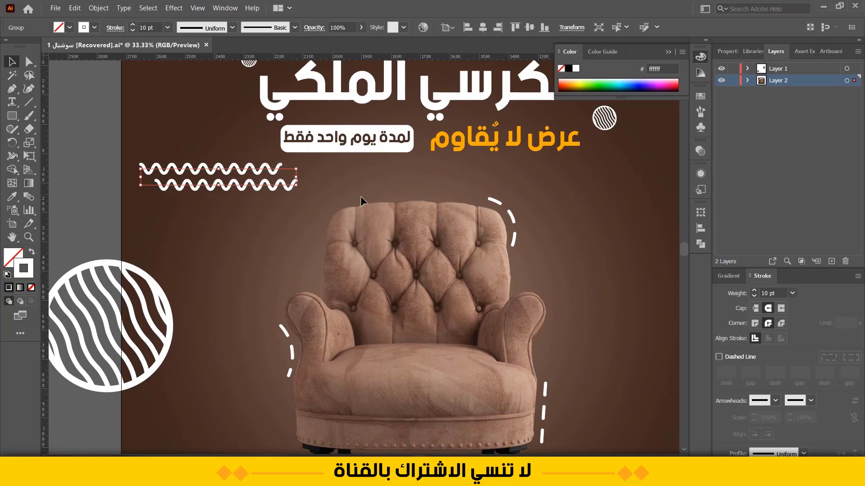
Move the wavy line group beside the armchair's backrest on the left so its right end sits behind the chair
{"action": "mouse_move", "coordinate": [245, 183]}
{"action": "left_mouse_down"}
{"action": "mouse_move", "coordinate": [294, 241]}
{"action": "mouse_move", "coordinate": [314, 247]}
{"action": "left_mouse_up"}
{"action": "left_click_drag", "start_coordinate": [636, 258], "coordinate": [520, 245]}
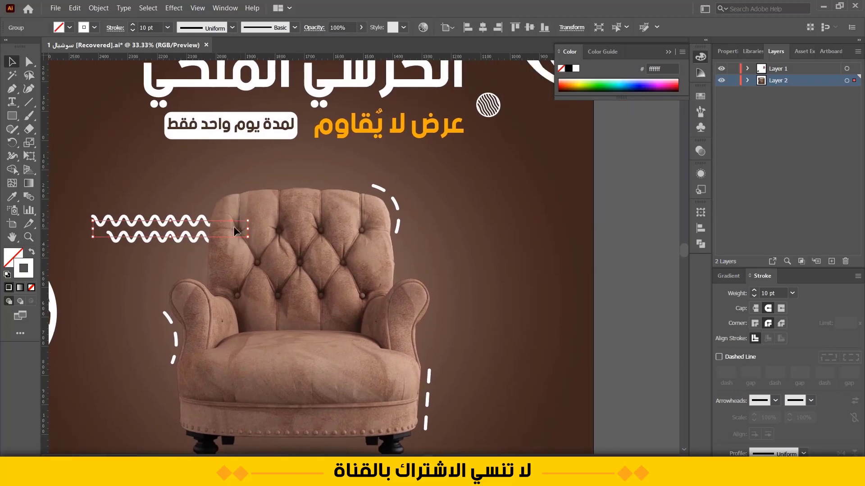
{"action": "left_click_drag", "start_coordinate": [315, 167], "coordinate": [239, 190]}
Duplicate the wavy group to the chair's right side, send the copy to Layer 1 and overlap it with the right armrest
{"action": "mouse_move", "coordinate": [160, 219]}
{"action": "left_mouse_down"}
{"action": "mouse_move", "coordinate": [187, 197]}
{"action": "mouse_move", "coordinate": [508, 232]}
{"action": "mouse_move", "coordinate": [486, 231]}
{"action": "left_mouse_up"}
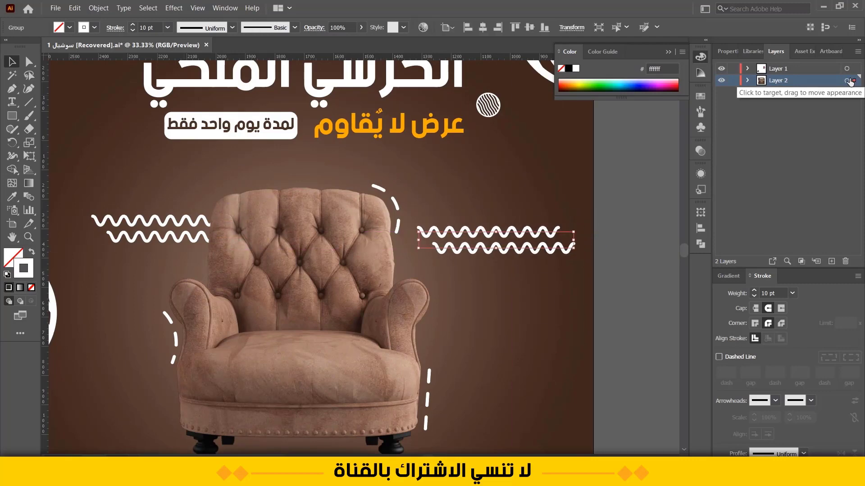
{"action": "left_click_drag", "start_coordinate": [854, 81], "coordinate": [855, 70]}
{"action": "left_click_drag", "start_coordinate": [488, 239], "coordinate": [457, 303]}
{"action": "left_click", "coordinate": [546, 230]}
{"action": "scroll", "coordinate": [547, 230], "scroll_direction": "down", "scroll_amount": 2}
{"action": "left_click_drag", "start_coordinate": [542, 228], "coordinate": [478, 213]}
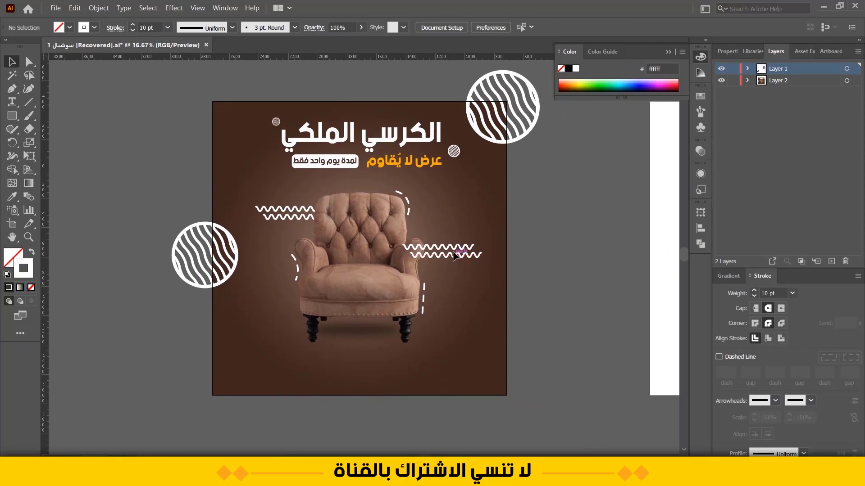
Move the right wavy group to Layer 2 and the left one to Layer 1, placing the right group behind the right armrest
{"action": "left_click_drag", "start_coordinate": [456, 266], "coordinate": [445, 328]}
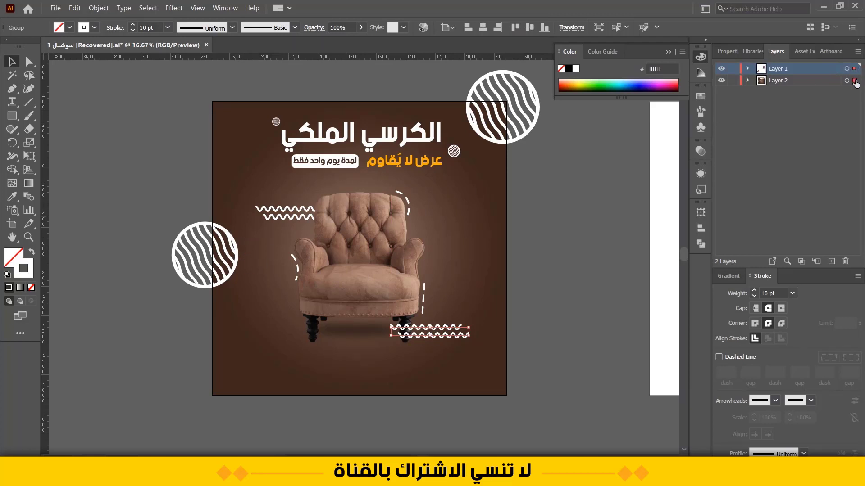
{"action": "mouse_move", "coordinate": [854, 68]}
{"action": "left_mouse_down"}
{"action": "mouse_move", "coordinate": [855, 82]}
{"action": "mouse_move", "coordinate": [854, 69]}
{"action": "left_mouse_up"}
{"action": "left_click", "coordinate": [280, 219]}
{"action": "left_click", "coordinate": [287, 212]}
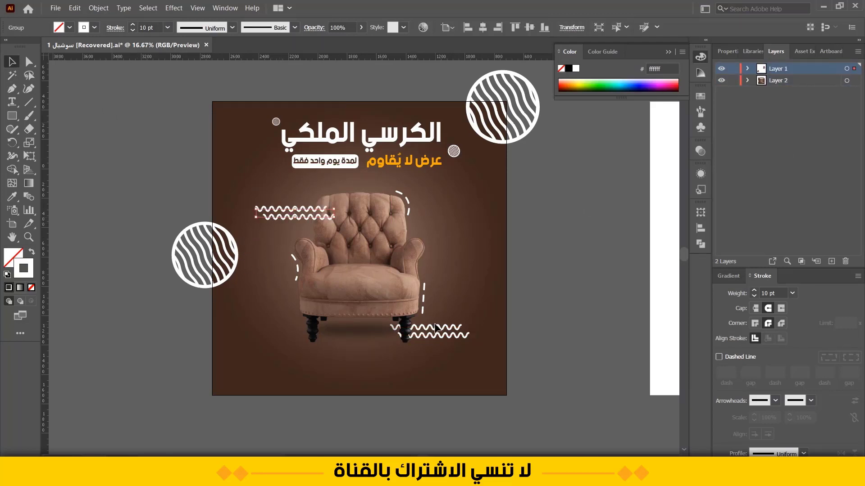
{"action": "mouse_move", "coordinate": [444, 328]}
{"action": "left_mouse_down"}
{"action": "mouse_move", "coordinate": [452, 243]}
{"action": "mouse_move", "coordinate": [453, 261]}
{"action": "left_mouse_up"}
{"action": "left_click", "coordinate": [62, 146]}
{"action": "scroll", "coordinate": [139, 176], "scroll_direction": "left", "scroll_amount": 4}
{"action": "scroll", "coordinate": [182, 188], "scroll_direction": "up", "scroll_amount": 2}
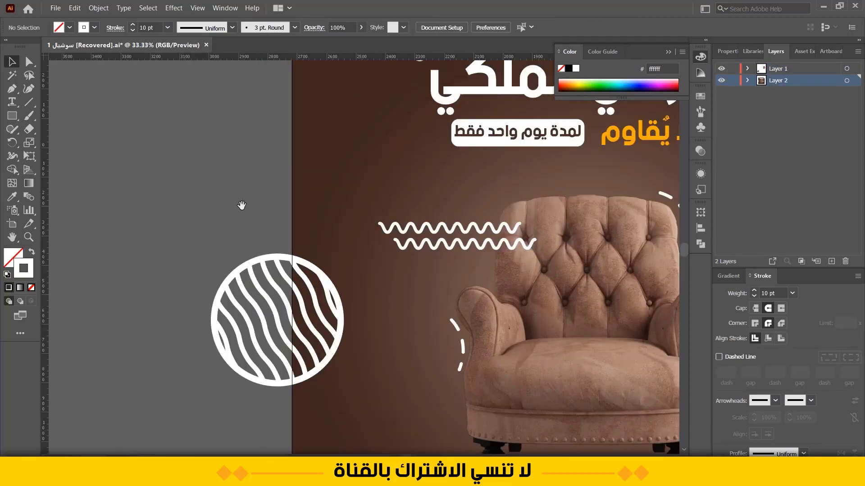
Select both wavy line groups beside the armchair and set their stroke color to orange ff9d00
{"action": "left_click_drag", "start_coordinate": [242, 206], "coordinate": [86, 167]}
{"action": "left_click", "coordinate": [290, 188]}
{"action": "left_click", "coordinate": [602, 292], "text": "shift"}
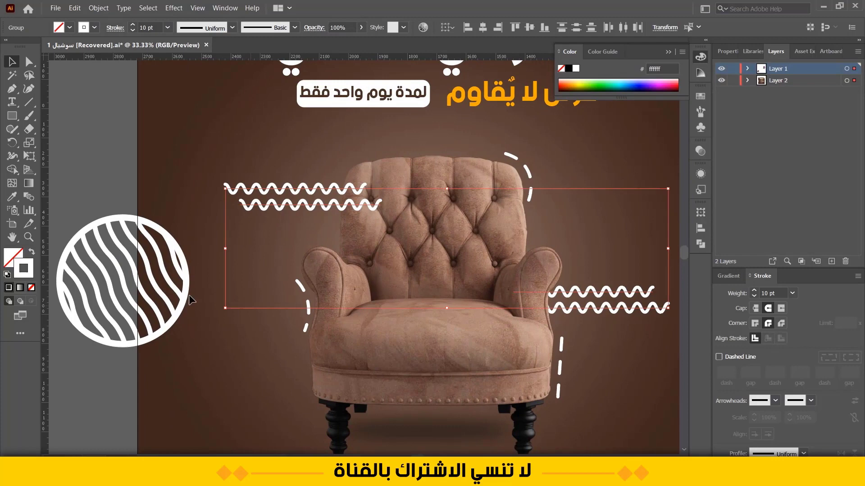
{"action": "double_click", "coordinate": [31, 266]}
{"action": "left_click_drag", "start_coordinate": [628, 301], "coordinate": [632, 294]}
{"action": "left_click_drag", "start_coordinate": [605, 212], "coordinate": [622, 162]}
{"action": "left_click_drag", "start_coordinate": [642, 295], "coordinate": [642, 291]}
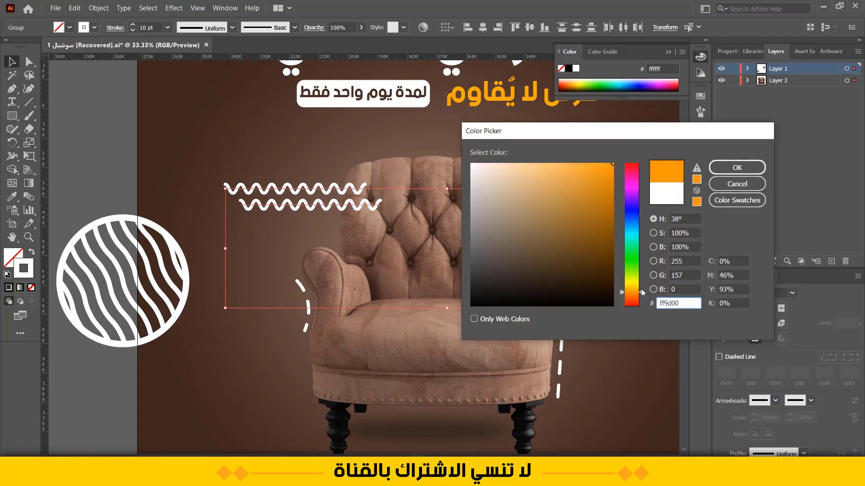
{"action": "left_click", "coordinate": [736, 168]}
{"action": "left_click", "coordinate": [89, 145]}
Draw a rectangle centered below the armchair and swap its colors so it has an orange fill and no stroke
{"action": "key", "text": "ctrl+minus"}
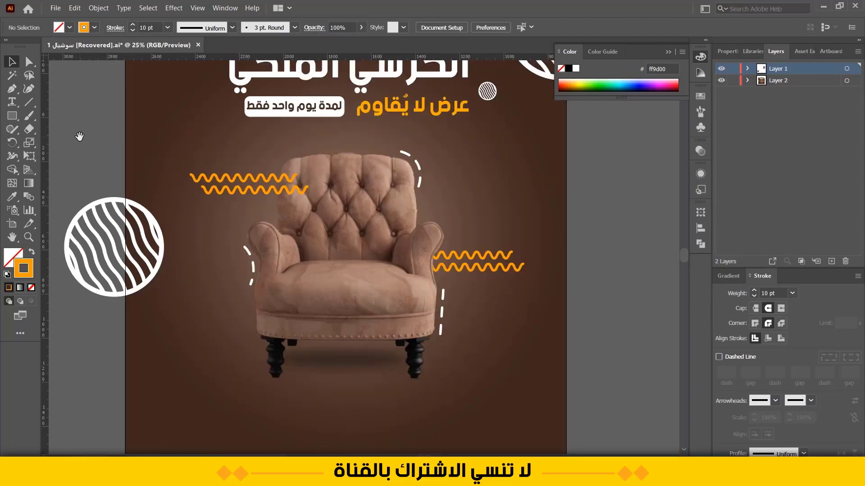
{"action": "scroll", "coordinate": [107, 143], "scroll_direction": "down", "scroll_amount": 1}
{"action": "left_click_drag", "start_coordinate": [101, 134], "coordinate": [115, 172]}
{"action": "key", "text": "m"}
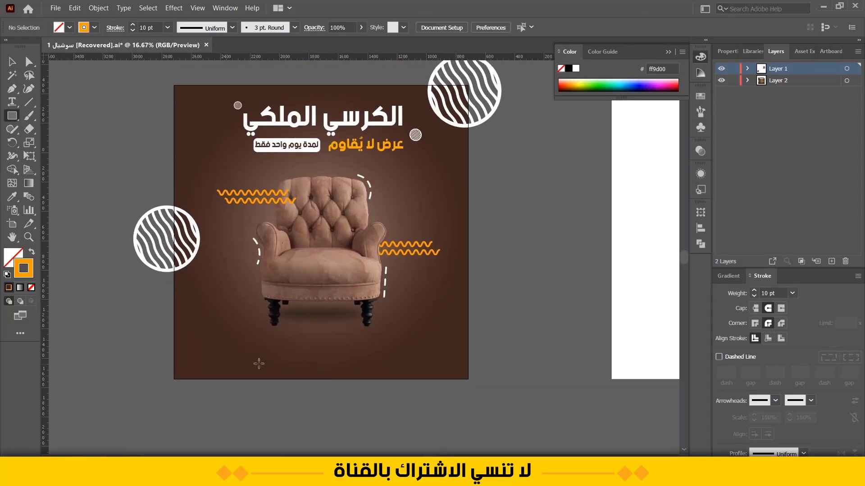
{"action": "left_click_drag", "start_coordinate": [282, 348], "coordinate": [362, 372]}
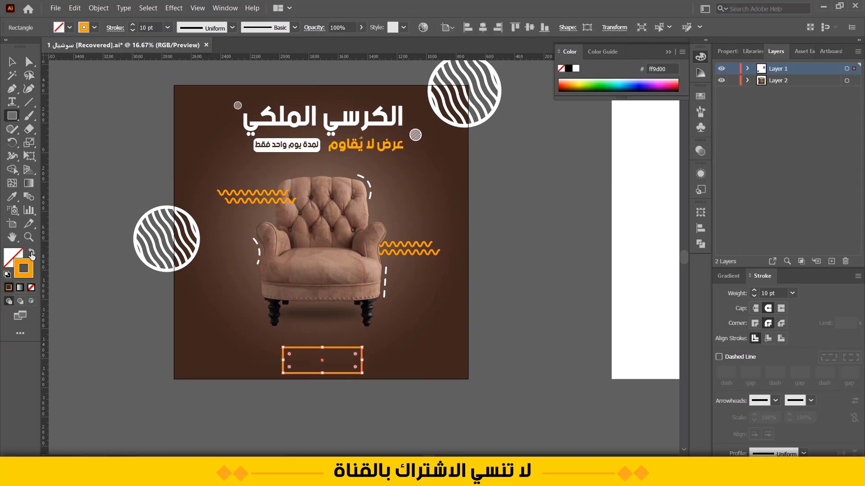
{"action": "left_click", "coordinate": [32, 253]}
{"action": "left_click", "coordinate": [12, 62]}
Try to round the corners of the orange rectangle, then delete the rectangle
{"action": "scroll", "coordinate": [350, 370], "scroll_direction": "up", "scroll_amount": 2}
{"action": "key", "text": "a"}
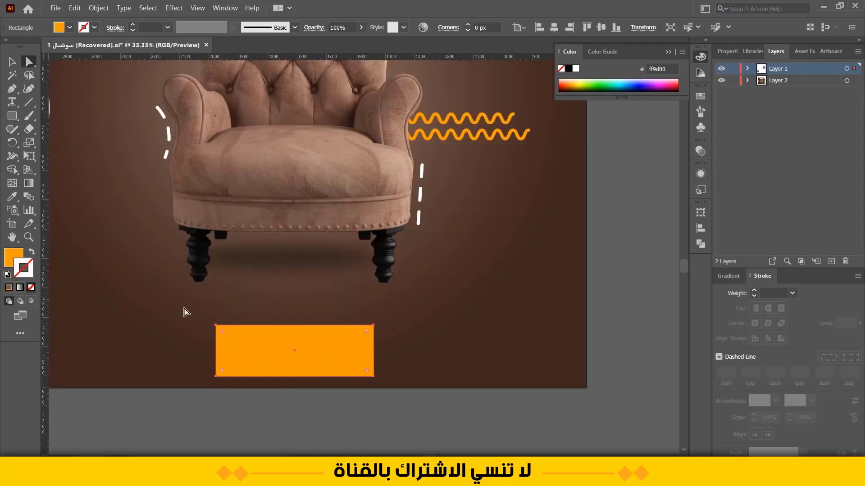
{"action": "left_click_drag", "start_coordinate": [255, 349], "coordinate": [311, 348]}
{"action": "left_click", "coordinate": [276, 422]}
{"action": "left_click", "coordinate": [342, 354]}
{"action": "left_click", "coordinate": [12, 62]}
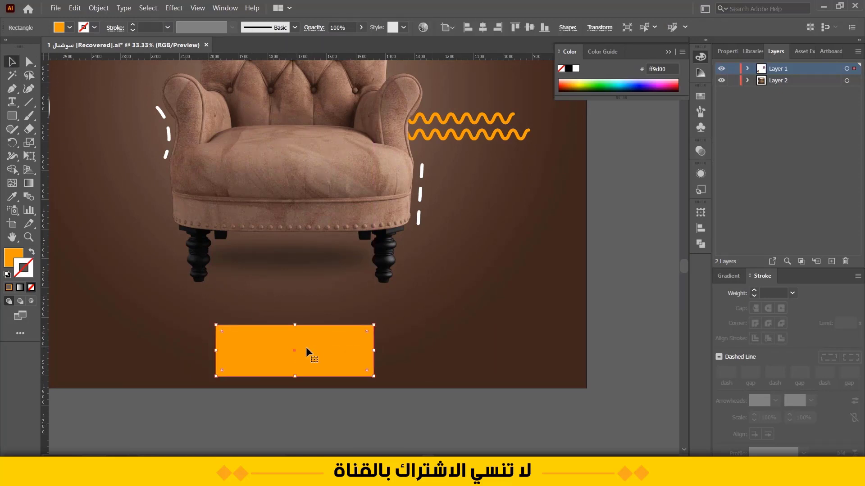
{"action": "key", "text": "Delete"}
Draw a smaller orange rectangle centered below the armchair and round its corners to form a button shape
{"action": "mouse_move", "coordinate": [239, 366]}
{"action": "left_mouse_down"}
{"action": "mouse_move", "coordinate": [331, 326]}
{"action": "mouse_move", "coordinate": [367, 327]}
{"action": "left_mouse_up"}
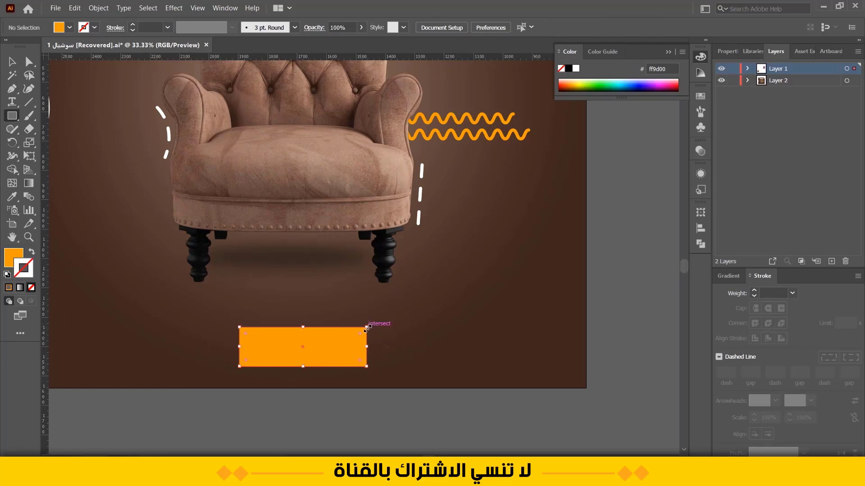
{"action": "scroll", "coordinate": [320, 346], "scroll_direction": "up", "scroll_amount": 1}
{"action": "left_click_drag", "start_coordinate": [320, 346], "coordinate": [339, 339]}
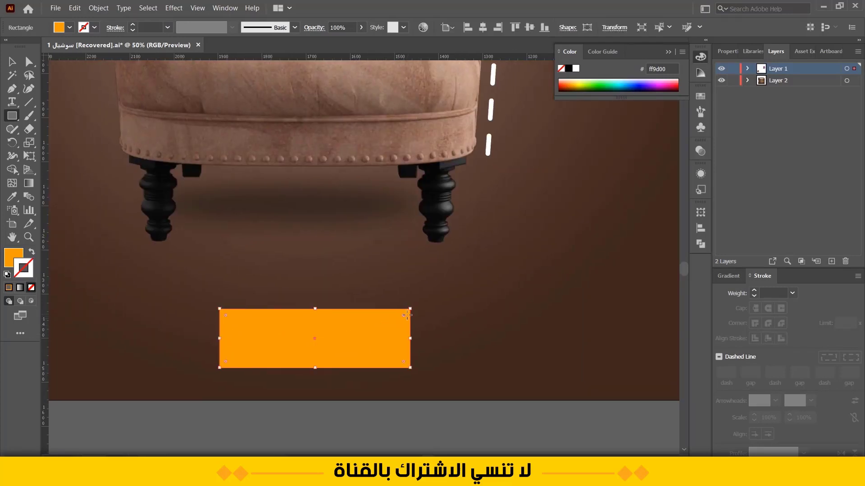
{"action": "left_click_drag", "start_coordinate": [404, 315], "coordinate": [304, 337]}
{"action": "left_click", "coordinate": [10, 62]}
{"action": "scroll", "coordinate": [303, 340], "scroll_direction": "down", "scroll_amount": 3}
{"action": "left_click", "coordinate": [556, 327]}
{"action": "left_click_drag", "start_coordinate": [485, 297], "coordinate": [462, 305]}
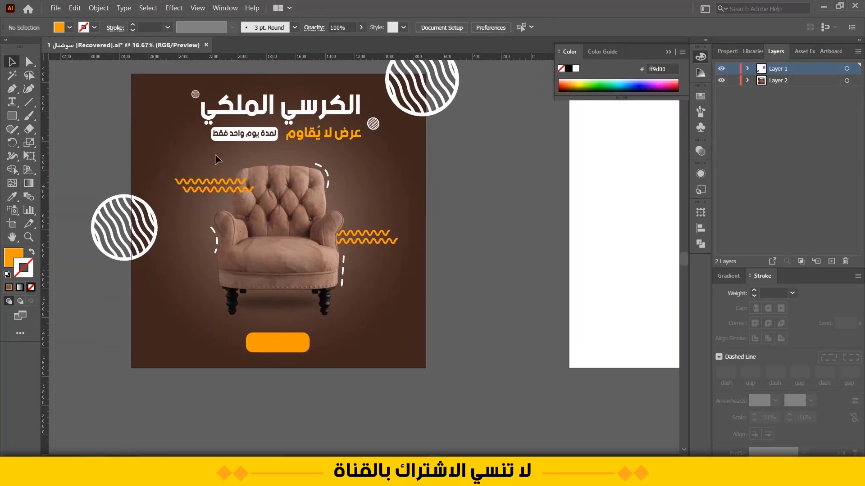
Duplicate the white label's offer text, transfer the copy to Layer 1 and place it over the orange button
{"action": "left_click_drag", "start_coordinate": [236, 134], "coordinate": [191, 331]}
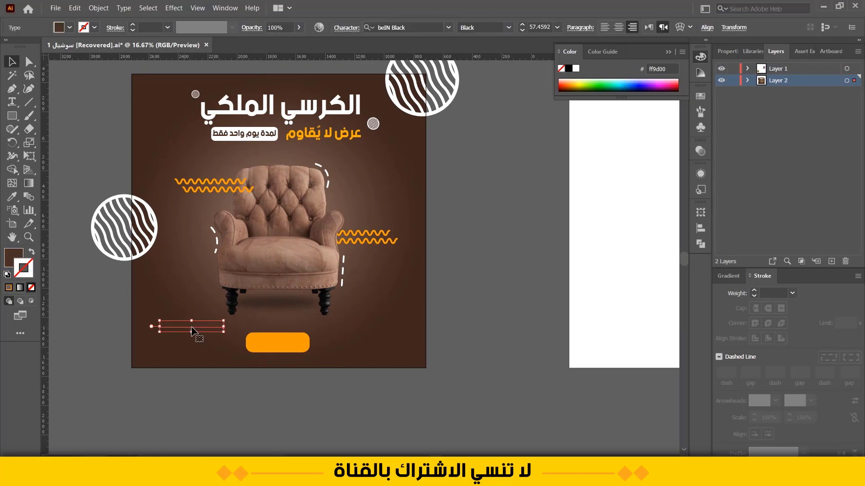
{"action": "right_click", "coordinate": [189, 329]}
{"action": "mouse_move", "coordinate": [282, 276]}
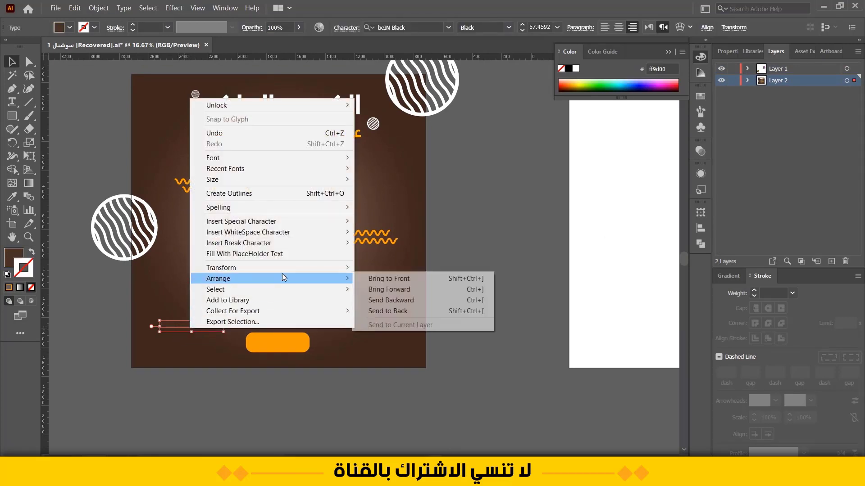
{"action": "left_click", "coordinate": [379, 278]}
{"action": "left_click_drag", "start_coordinate": [201, 332], "coordinate": [273, 347]}
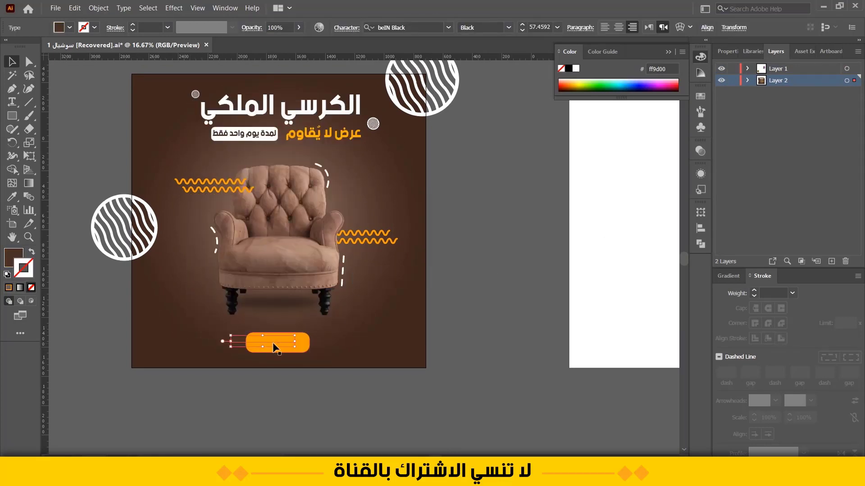
{"action": "left_click_drag", "start_coordinate": [855, 70], "coordinate": [854, 70]}
{"action": "scroll", "coordinate": [276, 351], "scroll_direction": "up", "scroll_amount": 4}
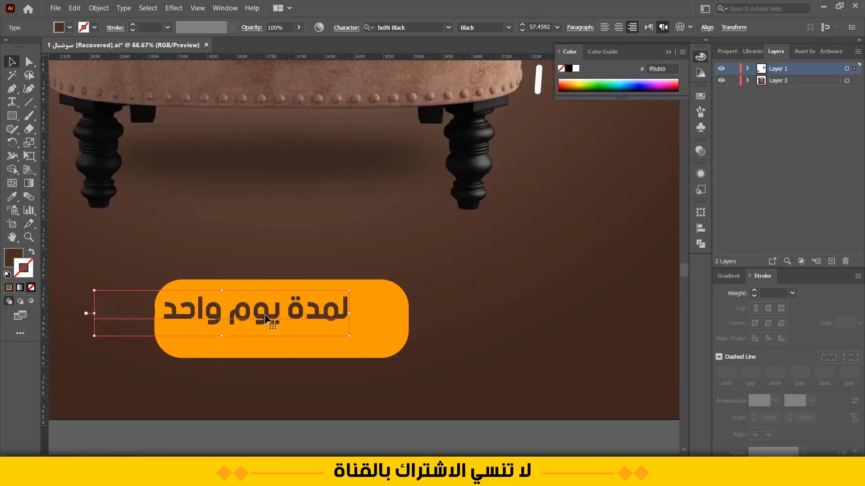
{"action": "left_click_drag", "start_coordinate": [272, 322], "coordinate": [317, 332]}
Replace the text on the orange button with "أطلب الأن"
{"action": "left_click", "coordinate": [11, 105]}
{"action": "triple_click", "coordinate": [252, 318]}
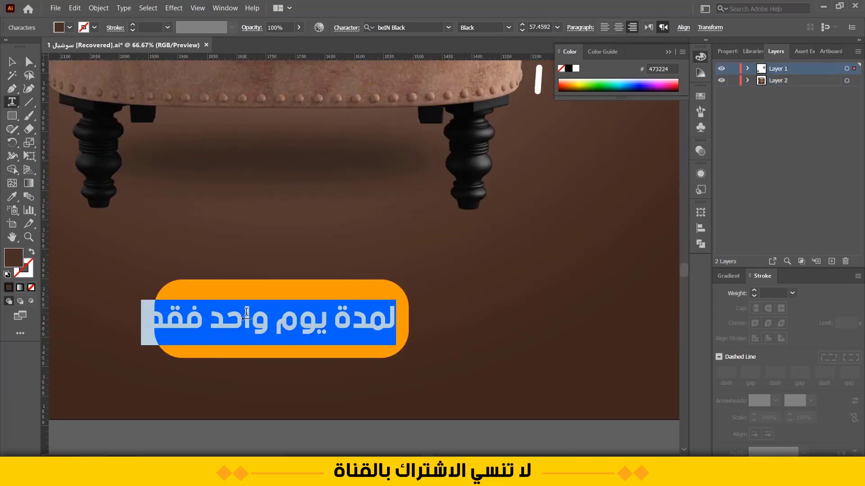
{"action": "type", "text": "HH"}
{"action": "key", "text": "BackSpace"}
{"action": "key", "text": "BackSpace"}
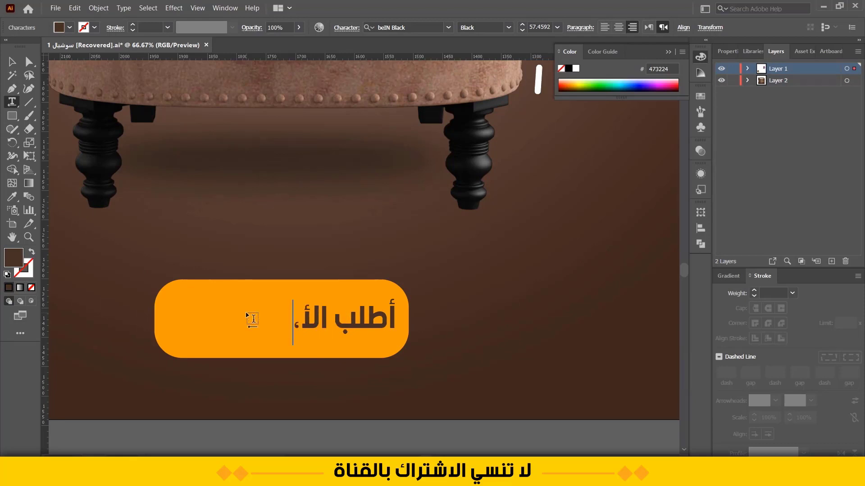
{"action": "type", "text": "أطلب الأن"}
Enlarge the "أطلب الأن" text to about 87.3 pt and center it on the orange button
{"action": "left_click", "coordinate": [13, 62]}
{"action": "left_click_drag", "start_coordinate": [301, 316], "coordinate": [246, 319]}
{"action": "left_click_drag", "start_coordinate": [341, 347], "coordinate": [372, 360]}
{"action": "left_click_drag", "start_coordinate": [318, 328], "coordinate": [318, 332]}
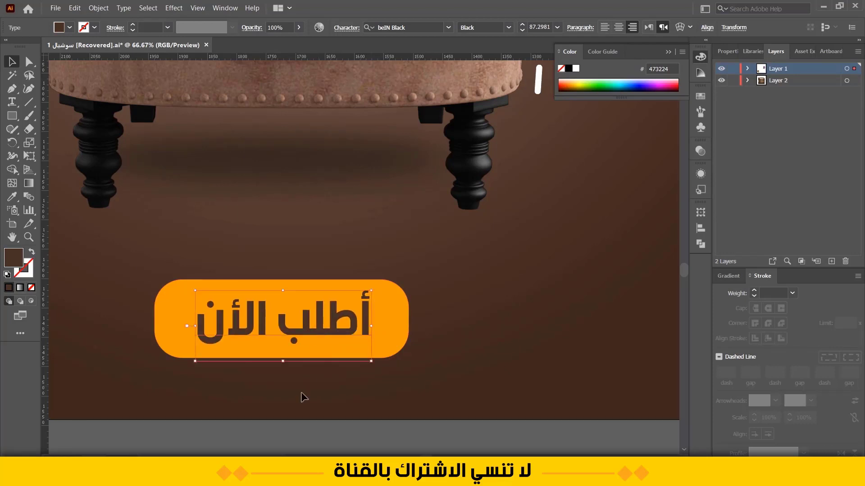
Select the orange button together with its text and nudge both upward toward the armchair
{"action": "scroll", "coordinate": [299, 397], "scroll_direction": "down", "scroll_amount": 2}
{"action": "left_click_drag", "start_coordinate": [189, 384], "coordinate": [422, 362]}
{"action": "key", "text": "shift+Up"}
{"action": "key", "text": "shift+Up"}
{"action": "key", "text": "shift+Up"}
{"action": "key", "text": "shift+Up"}
{"action": "key", "text": "shift+Up"}
{"action": "left_click", "coordinate": [404, 368]}
{"action": "scroll", "coordinate": [396, 361], "scroll_direction": "down", "scroll_amount": 2}
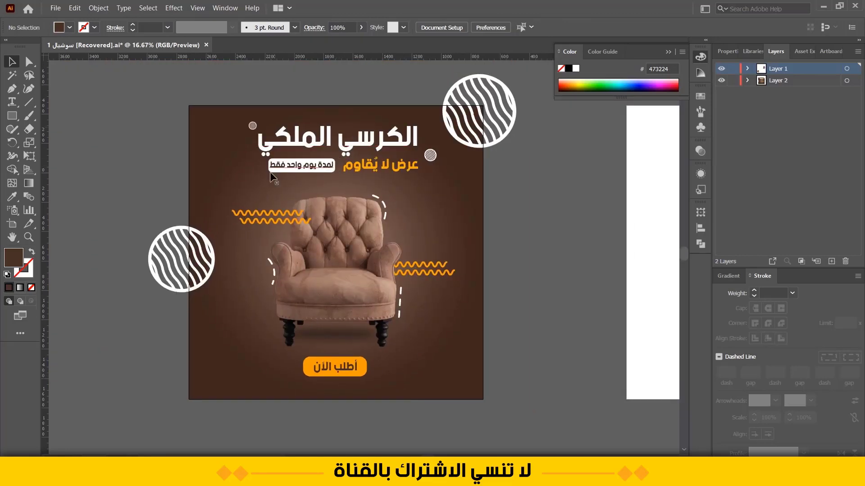
{"action": "left_click_drag", "start_coordinate": [332, 149], "coordinate": [337, 409]}
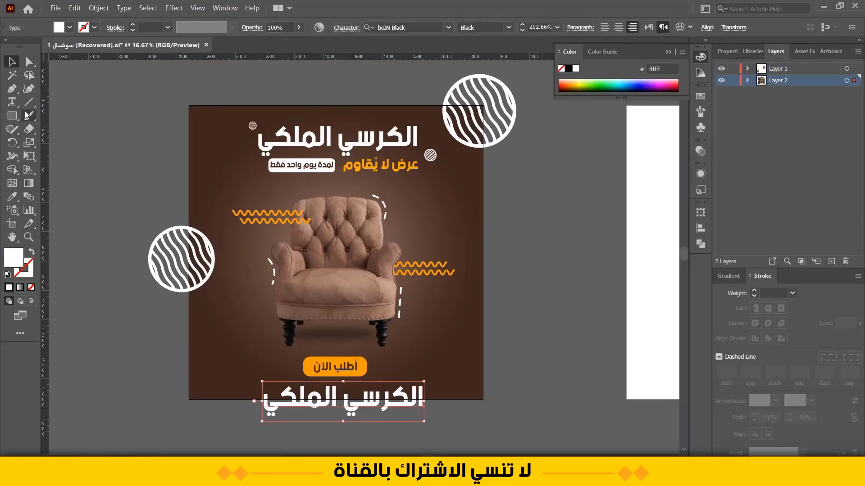
{"action": "left_click", "coordinate": [12, 102]}
{"action": "triple_click", "coordinate": [351, 411]}
{"action": "type", "text": "www"}
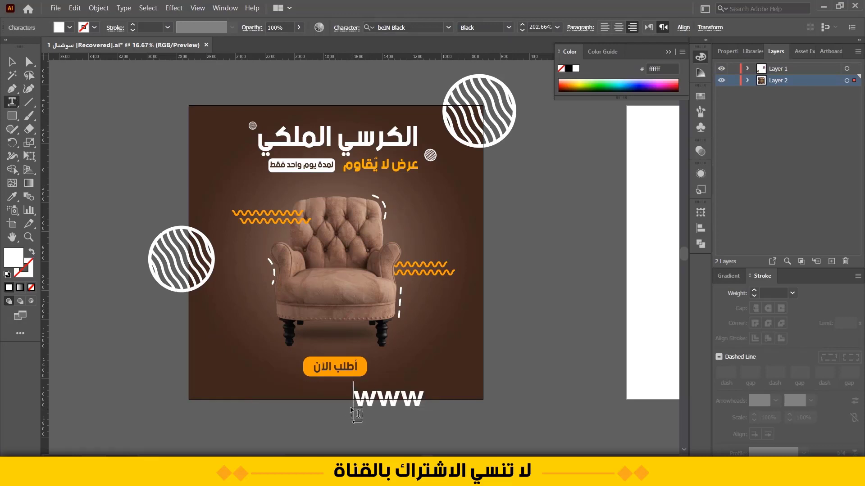
{"action": "type", "text": ".website"}
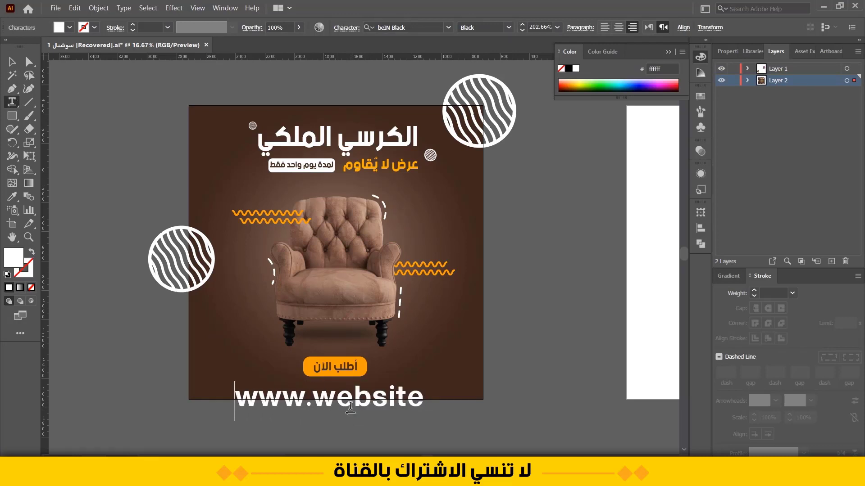
{"action": "type", "text": ".com"}
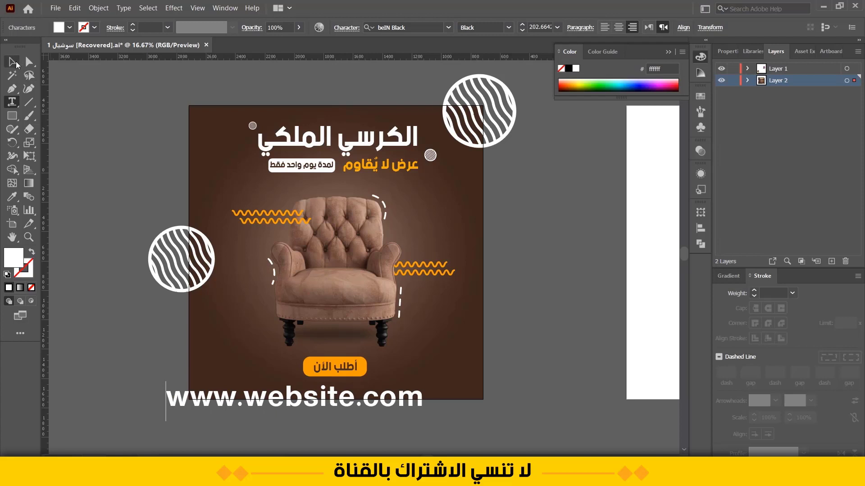
Shrink the website address to about 70 pt and place it just beneath the orange button
{"action": "left_click", "coordinate": [16, 65]}
{"action": "left_click_drag", "start_coordinate": [424, 421], "coordinate": [382, 413]}
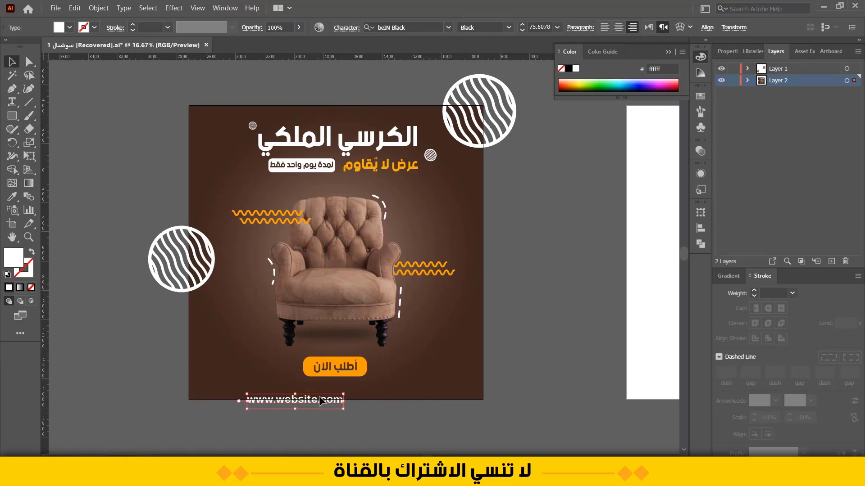
{"action": "left_click_drag", "start_coordinate": [319, 397], "coordinate": [353, 387]}
{"action": "scroll", "coordinate": [356, 404], "scroll_direction": "up", "scroll_amount": 3}
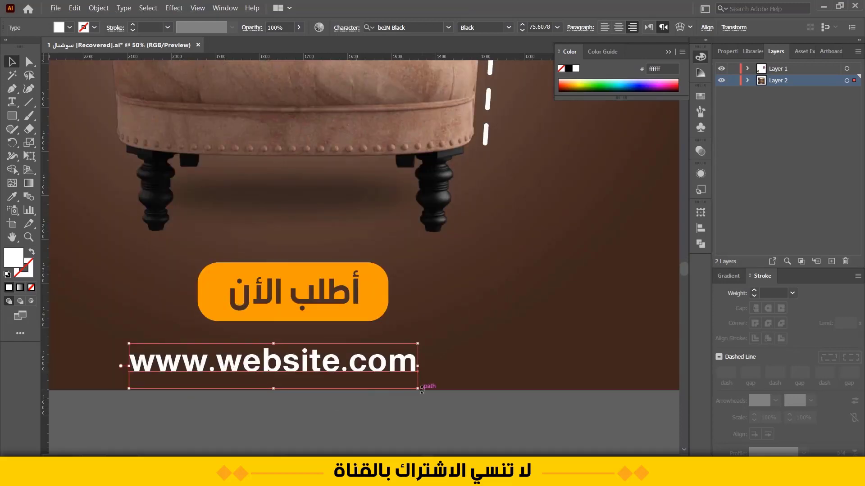
{"action": "left_click_drag", "start_coordinate": [418, 390], "coordinate": [414, 387]}
{"action": "left_click_drag", "start_coordinate": [336, 360], "coordinate": [358, 343]}
Move the orange button and the website address together to the post's lower-left corner
{"action": "scroll", "coordinate": [353, 396], "scroll_direction": "down", "scroll_amount": 3}
{"action": "left_click", "coordinate": [142, 371]}
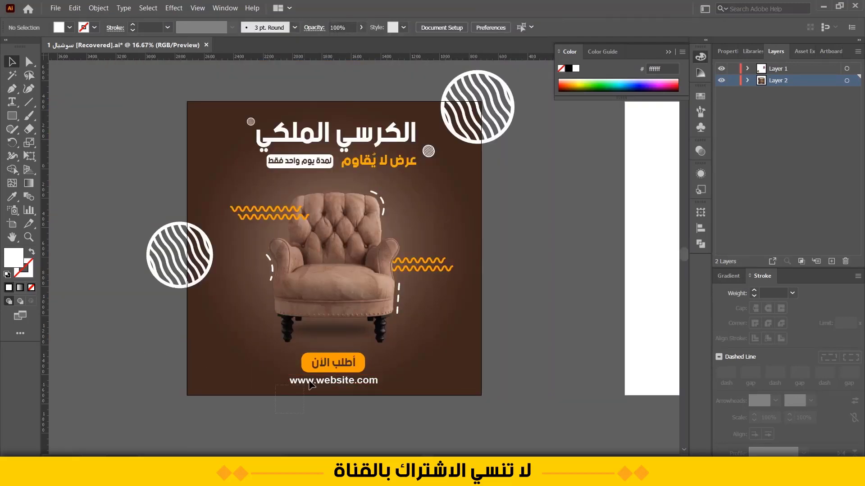
{"action": "left_click_drag", "start_coordinate": [309, 381], "coordinate": [261, 364]}
{"action": "left_click", "coordinate": [129, 329]}
Draw a large white ellipse on Layer 2 and center it under the armchair so its upper arc spans the post's lower part
{"action": "mouse_move", "coordinate": [471, 406]}
{"action": "left_mouse_down"}
{"action": "mouse_move", "coordinate": [552, 450]}
{"action": "mouse_move", "coordinate": [606, 459]}
{"action": "left_mouse_up"}
{"action": "left_click", "coordinate": [807, 83]}
{"action": "left_click", "coordinate": [12, 63]}
{"action": "left_click_drag", "start_coordinate": [438, 302], "coordinate": [420, 348]}
{"action": "left_click_drag", "start_coordinate": [315, 368], "coordinate": [231, 367]}
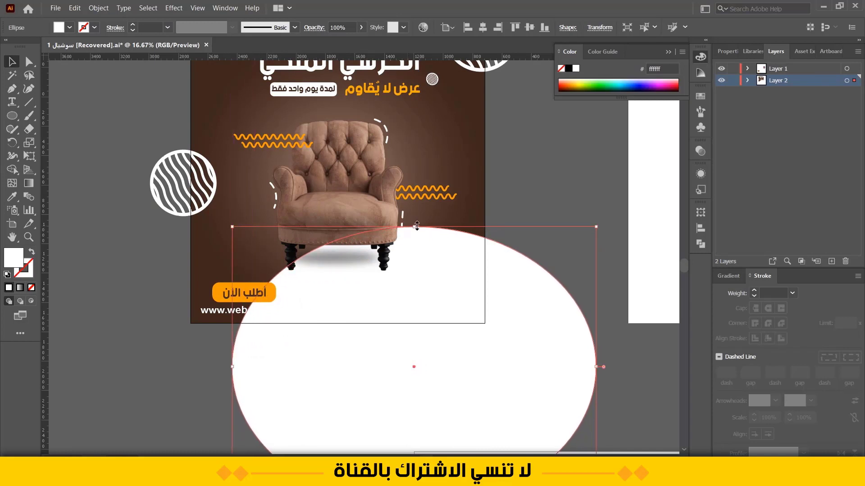
{"action": "left_click_drag", "start_coordinate": [417, 227], "coordinate": [417, 228]}
{"action": "left_click_drag", "start_coordinate": [343, 301], "coordinate": [270, 310]}
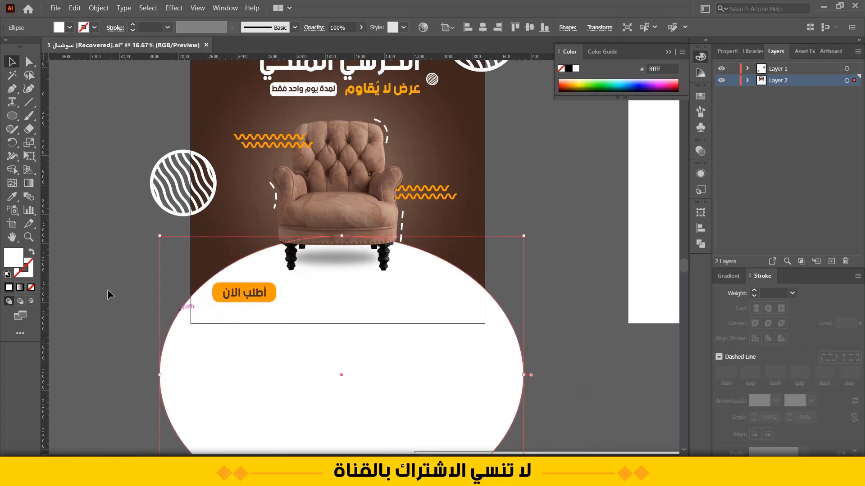
{"action": "left_click", "coordinate": [107, 291]}
Reorder the ellipse within Layer 2 so it sits directly below the website address text
{"action": "left_click", "coordinate": [328, 328]}
{"action": "left_click", "coordinate": [747, 81]}
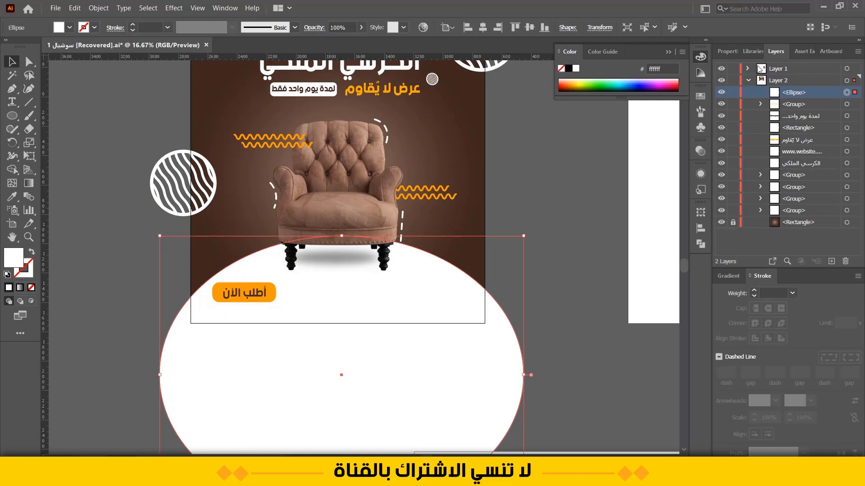
{"action": "left_click_drag", "start_coordinate": [803, 108], "coordinate": [801, 158]}
{"action": "left_click", "coordinate": [126, 307]}
Apply the button text's dark brown color and type style to the website address with the Eyedropper
{"action": "left_click", "coordinate": [254, 312]}
{"action": "key", "text": "i"}
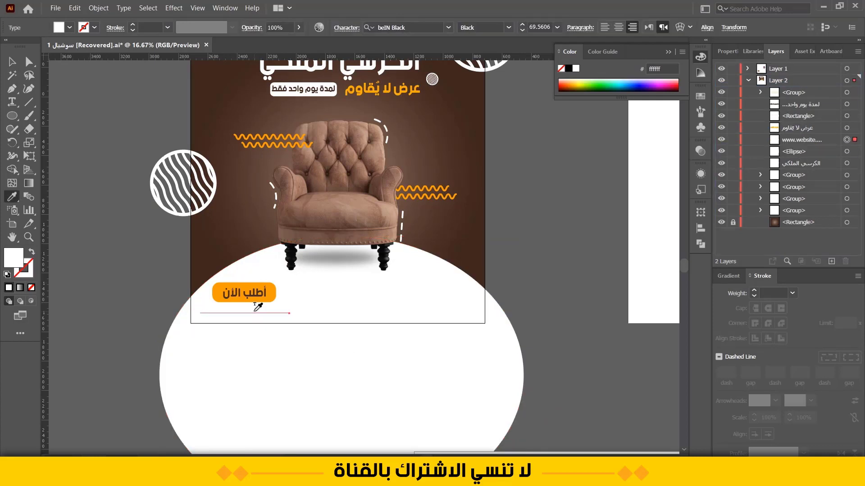
{"action": "left_click", "coordinate": [245, 292]}
{"action": "left_click", "coordinate": [15, 65]}
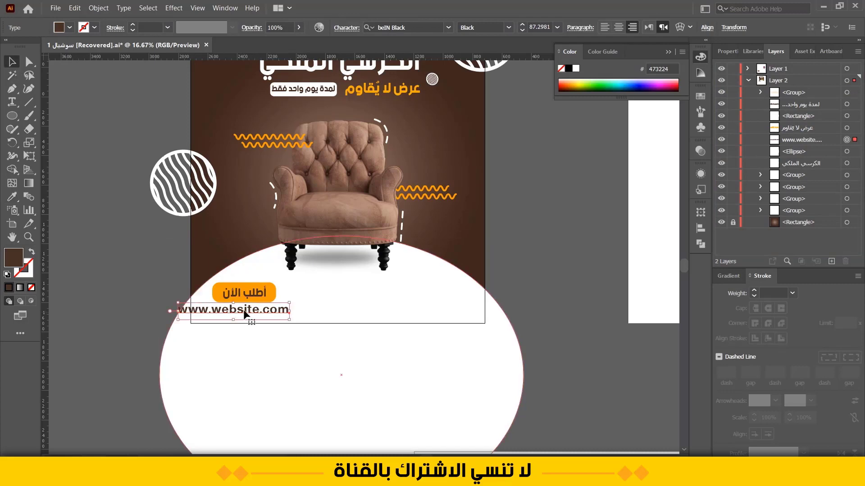
Scale the website address down and center it beneath the orange button
{"action": "left_click_drag", "start_coordinate": [244, 310], "coordinate": [258, 310]}
{"action": "scroll", "coordinate": [256, 319], "scroll_direction": "up", "scroll_amount": 3}
{"action": "left_click_drag", "start_coordinate": [402, 324], "coordinate": [372, 315]}
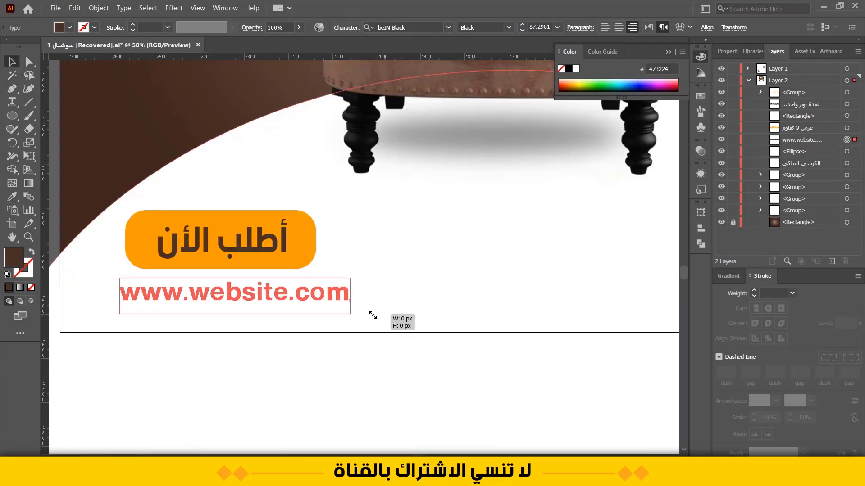
{"action": "left_click_drag", "start_coordinate": [318, 294], "coordinate": [305, 294]}
{"action": "left_click", "coordinate": [424, 252]}
{"action": "scroll", "coordinate": [424, 252], "scroll_direction": "down", "scroll_amount": 3}
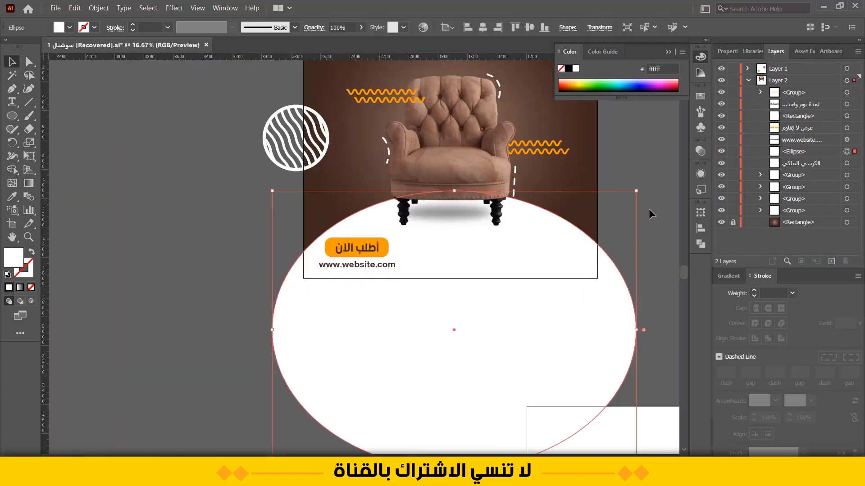
Fill the large ellipse with light peach ffd3bb and reduce its opacity to 62%
{"action": "left_click", "coordinate": [649, 209]}
{"action": "left_click_drag", "start_coordinate": [617, 159], "coordinate": [450, 215]}
{"action": "left_click", "coordinate": [336, 380]}
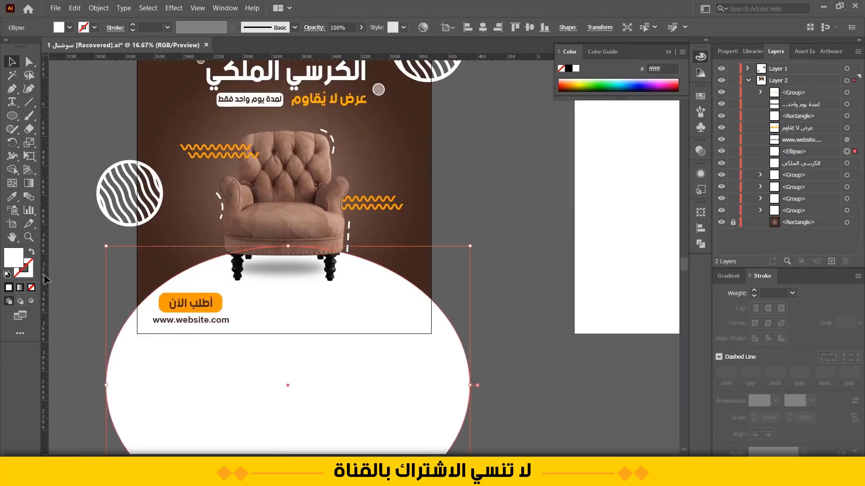
{"action": "double_click", "coordinate": [14, 258]}
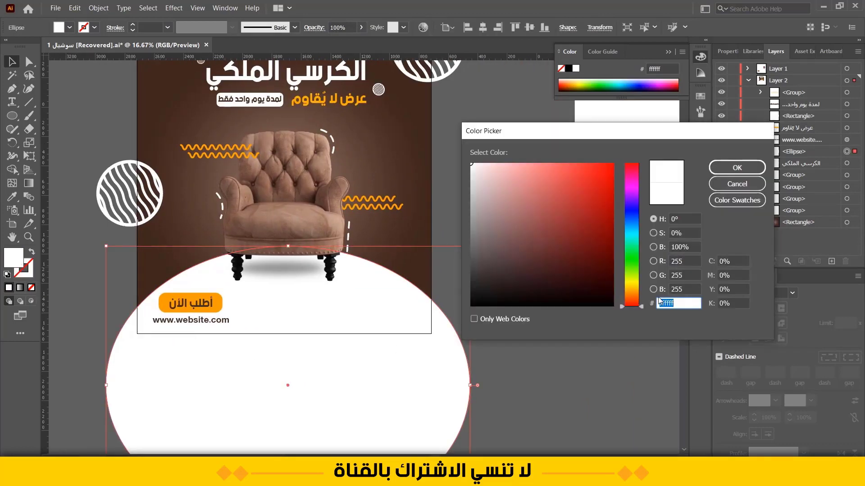
{"action": "mouse_move", "coordinate": [534, 176]}
{"action": "left_mouse_down"}
{"action": "mouse_move", "coordinate": [518, 154]}
{"action": "mouse_move", "coordinate": [499, 182]}
{"action": "mouse_move", "coordinate": [513, 211]}
{"action": "left_mouse_up"}
{"action": "left_click", "coordinate": [725, 170]}
{"action": "left_click", "coordinate": [501, 184]}
{"action": "left_click", "coordinate": [390, 377]}
{"action": "left_click", "coordinate": [361, 27]}
{"action": "left_click_drag", "start_coordinate": [360, 40], "coordinate": [344, 42]}
{"action": "left_click", "coordinate": [104, 150]}
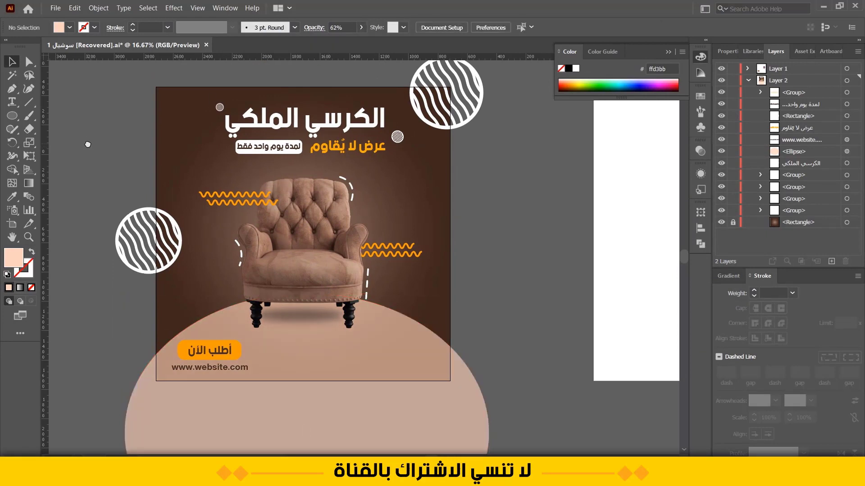
Undo the large ellipse's peach fill and opacity changes to restore its plain white, fully opaque look
{"action": "left_click_drag", "start_coordinate": [122, 182], "coordinate": [139, 180]}
{"action": "left_click", "coordinate": [388, 405]}
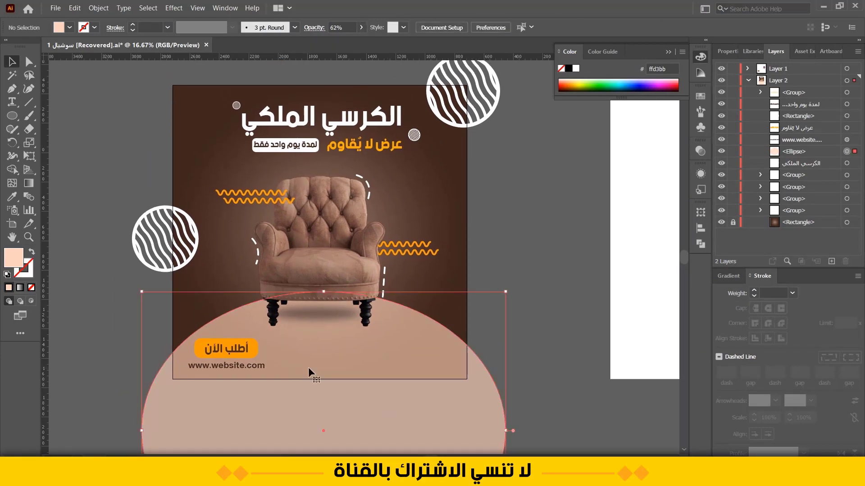
{"action": "left_click", "coordinate": [96, 295]}
{"action": "scroll", "coordinate": [96, 296], "scroll_direction": "down", "scroll_amount": 1}
{"action": "left_click_drag", "start_coordinate": [109, 289], "coordinate": [132, 288]}
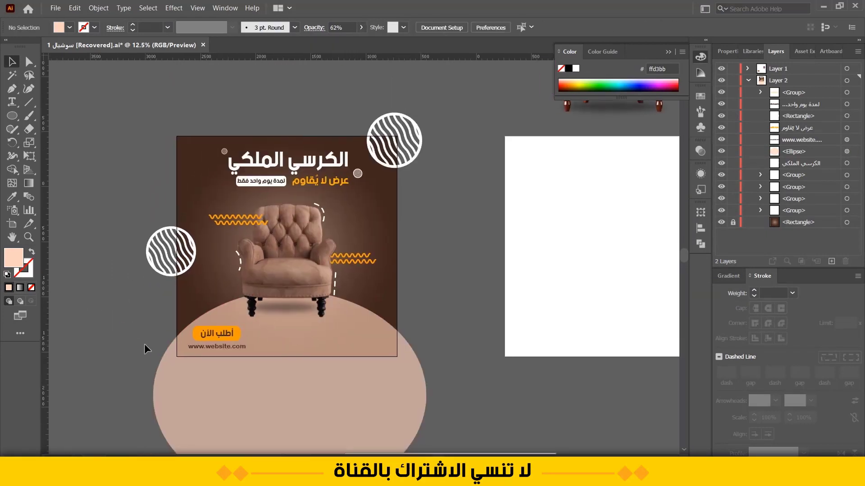
{"action": "scroll", "coordinate": [125, 328], "scroll_direction": "up", "scroll_amount": 1}
{"action": "key", "text": "ctrl+z"}
{"action": "key", "text": "ctrl+z"}
{"action": "key", "text": "ctrl+z"}
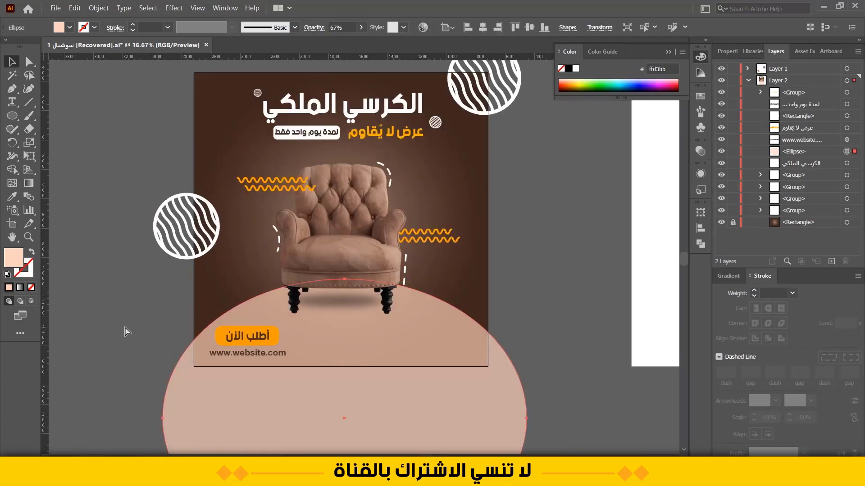
{"action": "key", "text": "ctrl+z"}
{"action": "left_click", "coordinate": [125, 327]}
{"action": "mouse_move", "coordinate": [122, 326]}
{"action": "left_mouse_down"}
{"action": "mouse_move", "coordinate": [107, 334]}
{"action": "mouse_move", "coordinate": [109, 317]}
{"action": "left_mouse_up"}
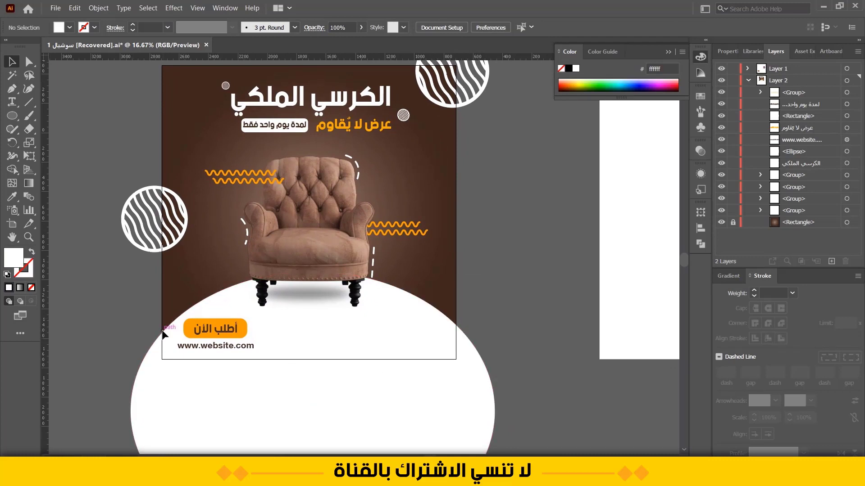
Draw a diagonal dashed line about 82 px long along the kaf's upper stroke in الملكي, with a 7 pt weight
{"action": "scroll", "coordinate": [150, 308], "scroll_direction": "down", "scroll_amount": 1}
{"action": "left_click_drag", "start_coordinate": [135, 289], "coordinate": [156, 326]}
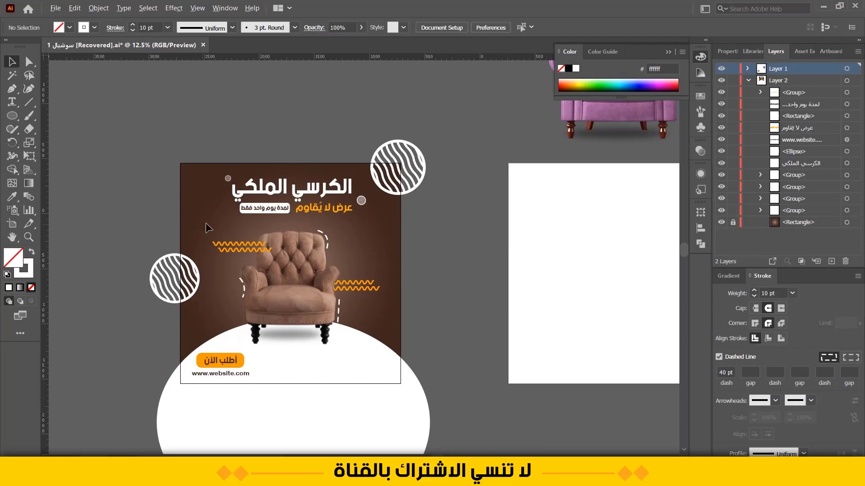
{"action": "scroll", "coordinate": [214, 176], "scroll_direction": "up", "scroll_amount": 2}
{"action": "key", "text": "p"}
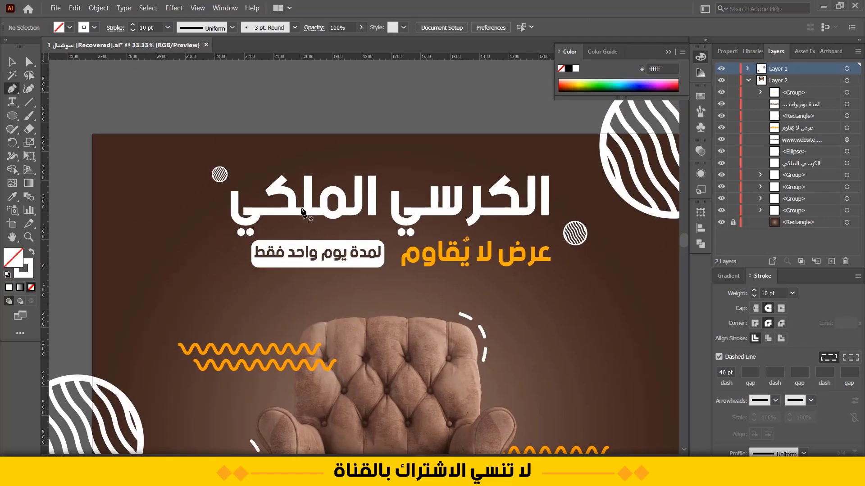
{"action": "scroll", "coordinate": [283, 180], "scroll_direction": "up", "scroll_amount": 4}
{"action": "left_click", "coordinate": [277, 173]}
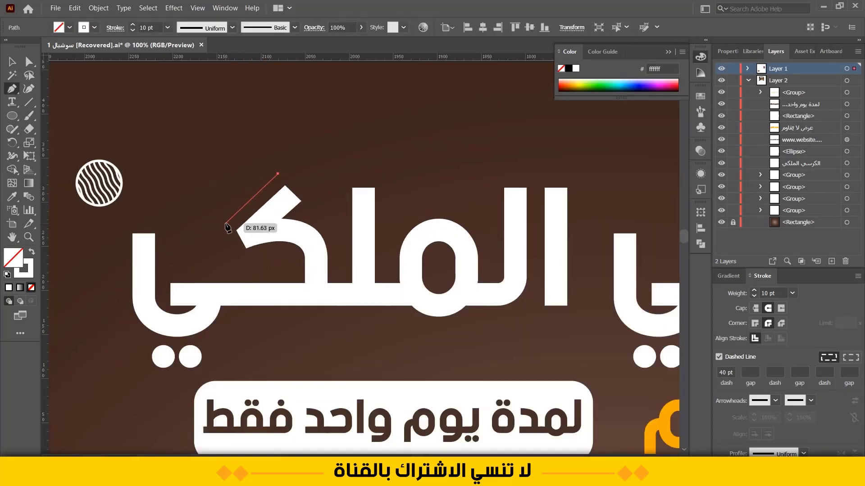
{"action": "left_click", "coordinate": [227, 224]}
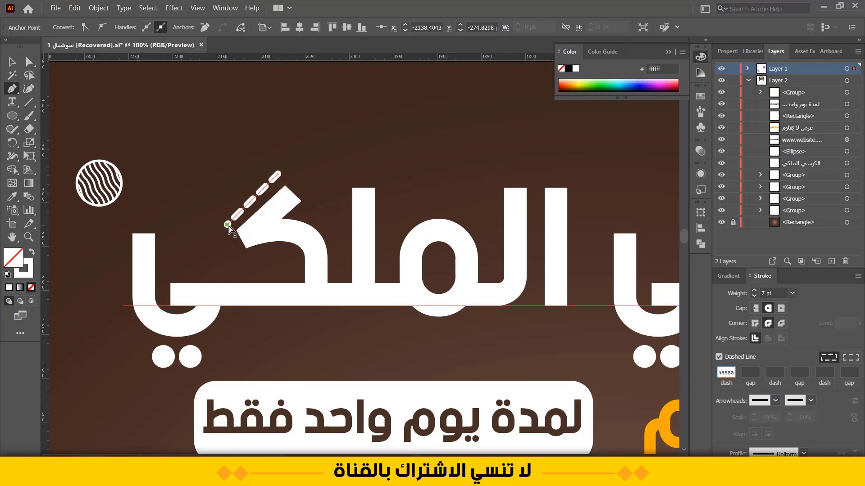
Shorten the diagonal line slightly at its lower end and set its dash length to 10 pt
{"action": "left_click_drag", "start_coordinate": [227, 224], "coordinate": [231, 221]}
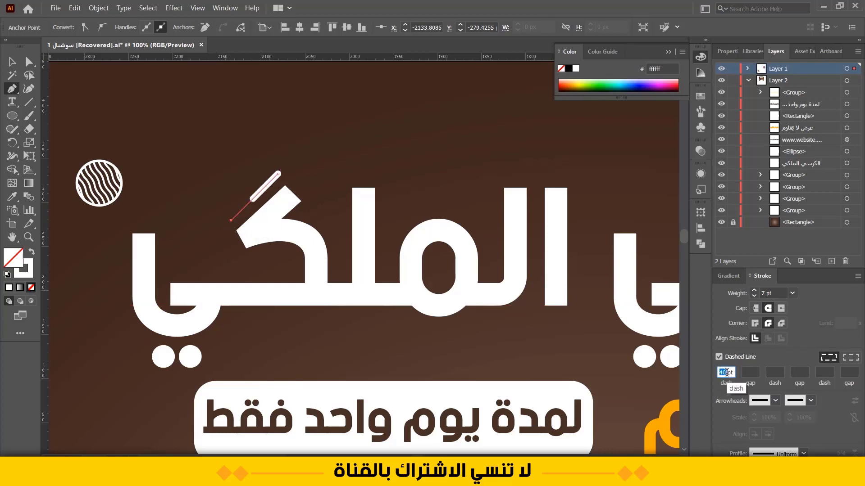
{"action": "type", "text": "10"}
{"action": "key", "text": "Return"}
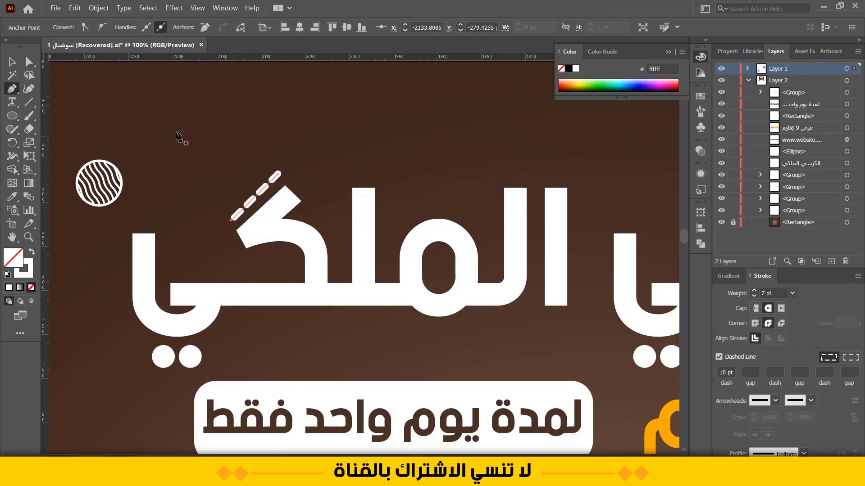
{"action": "left_click", "coordinate": [13, 62]}
{"action": "left_click", "coordinate": [199, 162]}
Draw a straight vertical line with the Pen tool just beside the first alef of the title الكرسي الملكي
{"action": "scroll", "coordinate": [199, 161], "scroll_direction": "down", "scroll_amount": 2}
{"action": "left_click", "coordinate": [604, 346]}
{"action": "left_click_drag", "start_coordinate": [615, 347], "coordinate": [469, 336]}
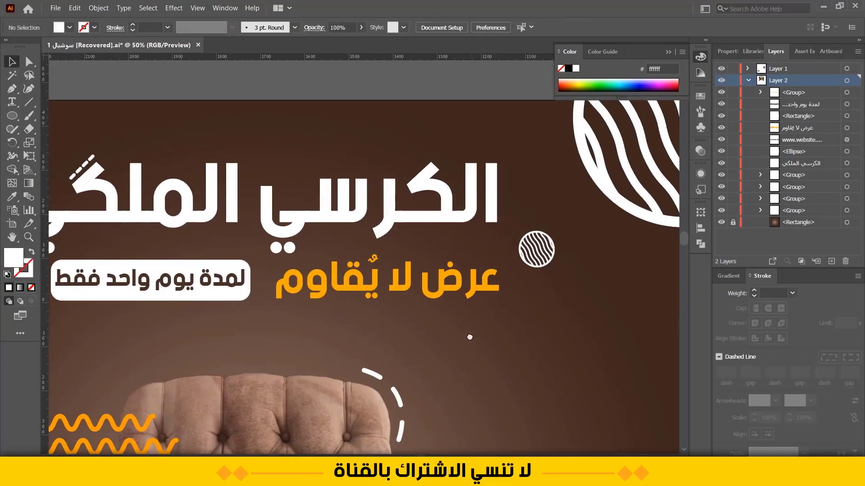
{"action": "key", "text": "p"}
{"action": "left_click", "coordinate": [505, 168]}
{"action": "left_click", "coordinate": [506, 214], "text": "shift"}
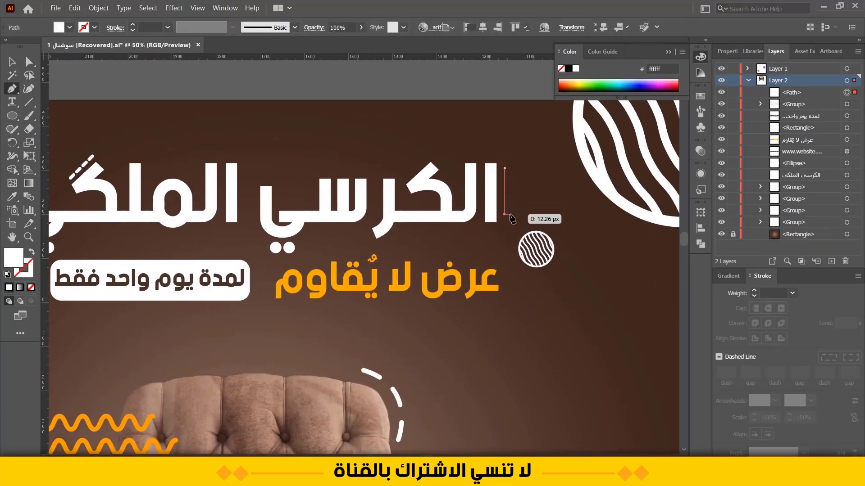
{"action": "key", "text": "Escape"}
Copy the diagonal line's white dashed stroke style to the vertical line with the Eyedropper
{"action": "left_click_drag", "start_coordinate": [386, 321], "coordinate": [432, 323]}
{"action": "key", "text": "i"}
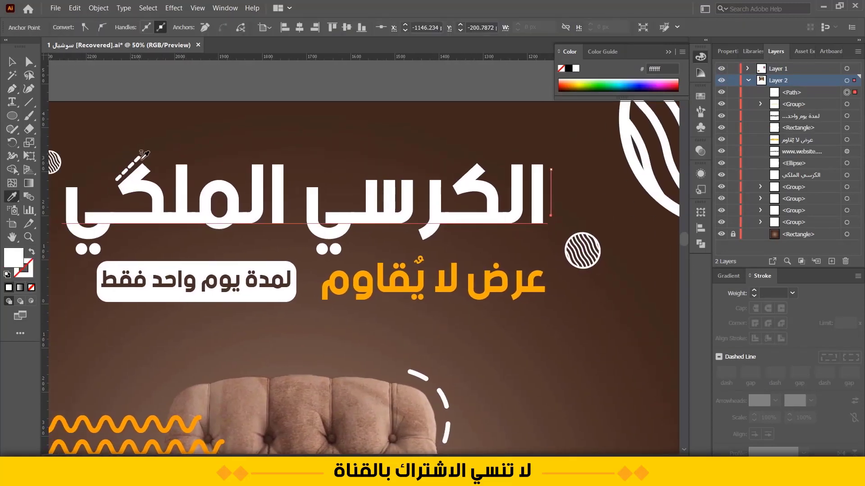
{"action": "left_click", "coordinate": [137, 160]}
{"action": "left_click", "coordinate": [12, 62]}
{"action": "left_click", "coordinate": [143, 83]}
{"action": "left_click_drag", "start_coordinate": [144, 84], "coordinate": [190, 51]}
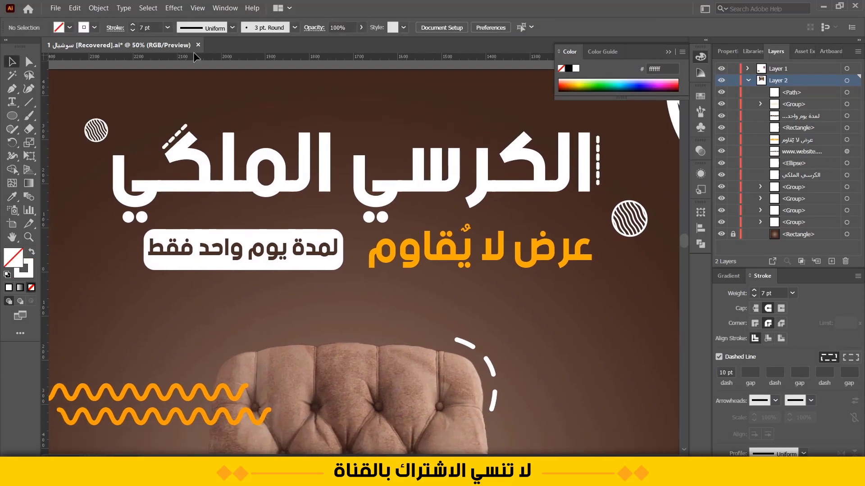
Draw two horizontal dashed lines with the Pen tool, one above and one below the white label لمدة يوم واحد فقط
{"action": "left_click", "coordinate": [183, 223]}
{"action": "left_click", "coordinate": [303, 223]}
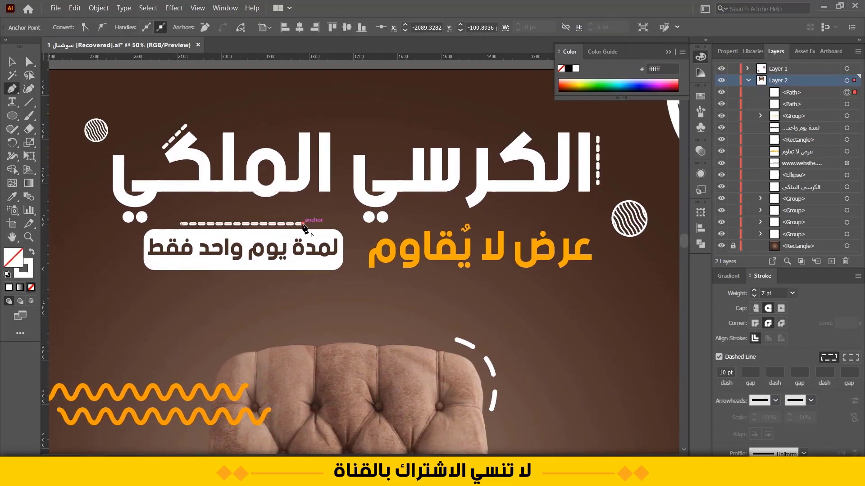
{"action": "left_click", "coordinate": [152, 278]}
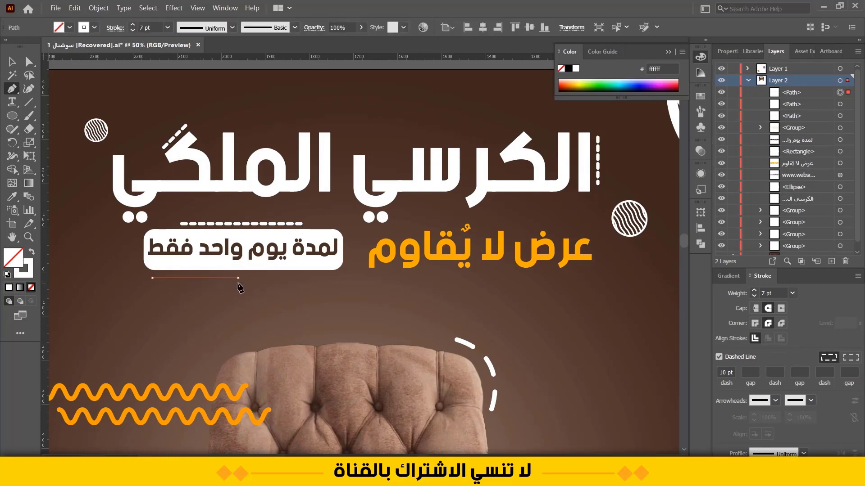
{"action": "left_click", "coordinate": [238, 278]}
{"action": "scroll", "coordinate": [169, 264], "scroll_direction": "down", "scroll_amount": 3}
{"action": "left_click_drag", "start_coordinate": [168, 261], "coordinate": [204, 195]}
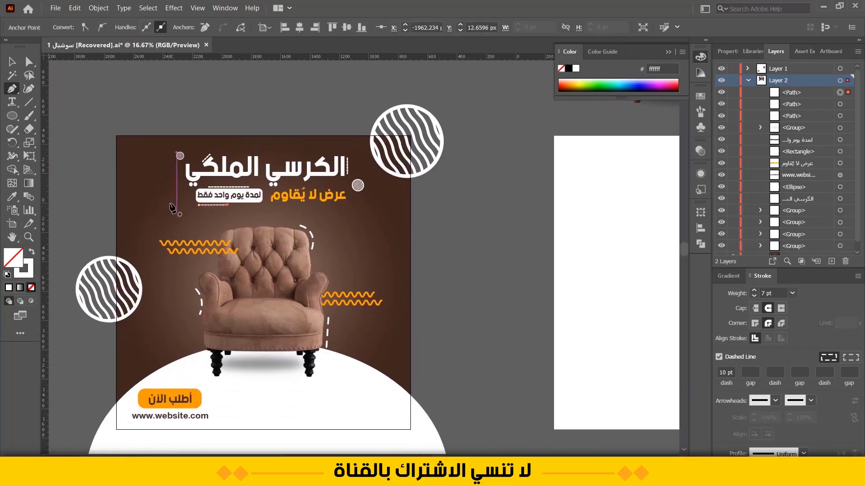
{"action": "left_click", "coordinate": [12, 62]}
{"action": "left_click", "coordinate": [90, 119]}
Duplicate a tiny striped circle outside the post at even spacing into a horizontal row of ten dots
{"action": "left_click_drag", "start_coordinate": [94, 120], "coordinate": [207, 74]}
{"action": "left_click_drag", "start_coordinate": [474, 144], "coordinate": [207, 154]}
{"action": "scroll", "coordinate": [247, 187], "scroll_direction": "up", "scroll_amount": 4}
{"action": "left_click", "coordinate": [162, 180]}
{"action": "scroll", "coordinate": [244, 267], "scroll_direction": "down", "scroll_amount": 1}
{"action": "left_click_drag", "start_coordinate": [160, 176], "coordinate": [251, 253]}
{"action": "scroll", "coordinate": [270, 254], "scroll_direction": "down", "scroll_amount": 2}
{"action": "key", "text": "ctrl+d"}
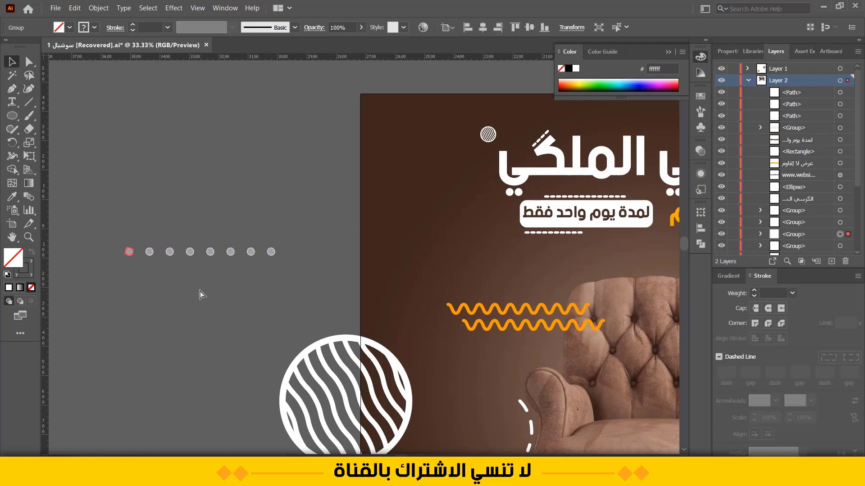
{"action": "key", "text": "ctrl+d"}
{"action": "key", "text": "ctrl+d"}
{"action": "left_click", "coordinate": [108, 292]}
Duplicate the row of dots directly below, shift the copy slightly left, and group both rows
{"action": "left_click_drag", "start_coordinate": [54, 289], "coordinate": [354, 208]}
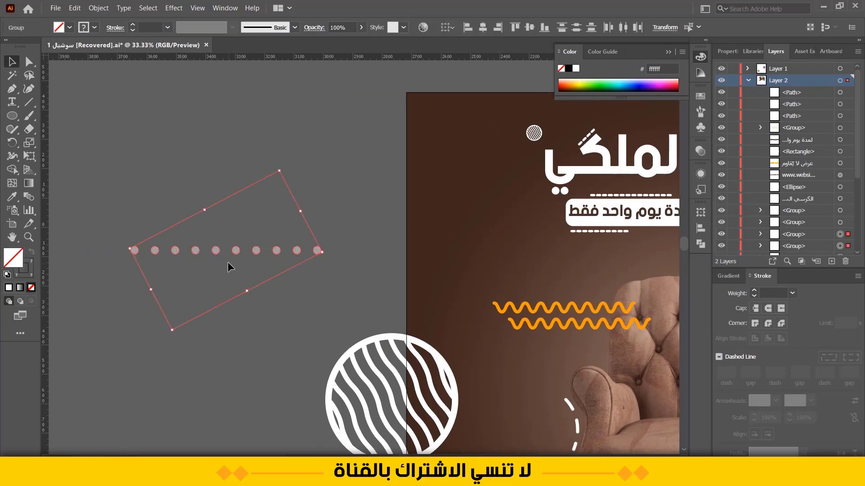
{"action": "left_click_drag", "start_coordinate": [215, 252], "coordinate": [217, 269]}
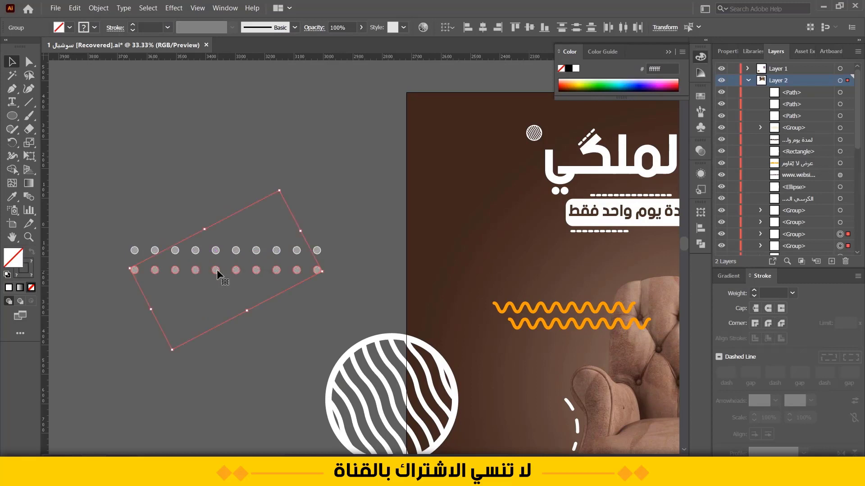
{"action": "key", "text": "shift+Left"}
{"action": "key", "text": "shift+Left"}
{"action": "key", "text": "shift+Left"}
{"action": "key", "text": "shift+Left"}
{"action": "left_click_drag", "start_coordinate": [107, 293], "coordinate": [349, 173]}
{"action": "key", "text": "ctrl+g"}
{"action": "left_click", "coordinate": [285, 164]}
Scale down the dot group and place it across the post's upper-left edge, with a vertical copy near the lower-right corner
{"action": "scroll", "coordinate": [286, 164], "scroll_direction": "down", "scroll_amount": 2}
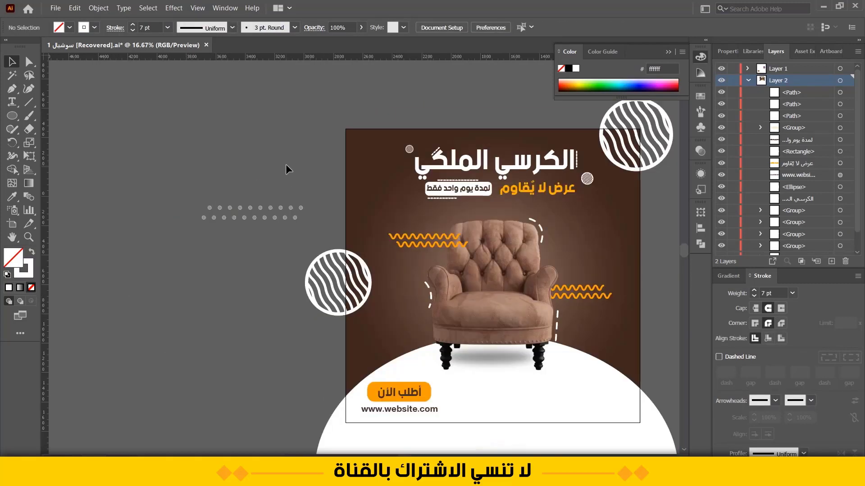
{"action": "left_click_drag", "start_coordinate": [285, 164], "coordinate": [204, 163]}
{"action": "left_click_drag", "start_coordinate": [97, 244], "coordinate": [221, 172]}
{"action": "left_click_drag", "start_coordinate": [226, 213], "coordinate": [211, 182]}
{"action": "left_click", "coordinate": [236, 173]}
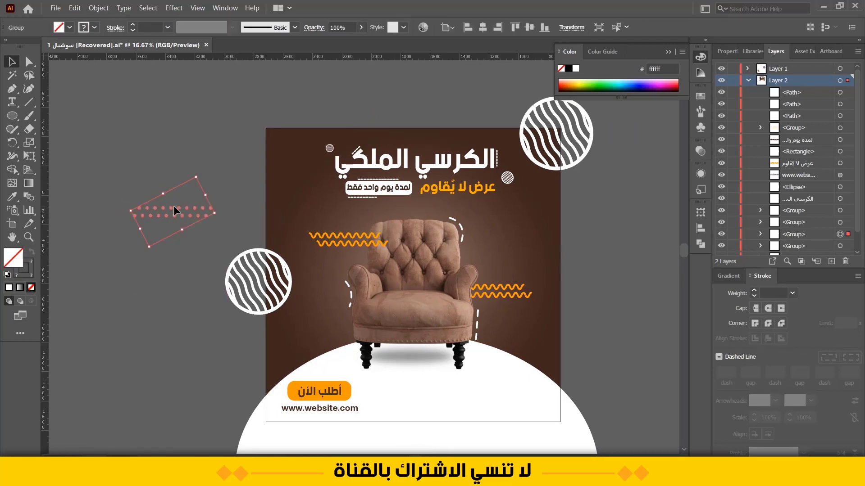
{"action": "left_click_drag", "start_coordinate": [174, 205], "coordinate": [539, 393]}
{"action": "left_click_drag", "start_coordinate": [533, 351], "coordinate": [552, 374]}
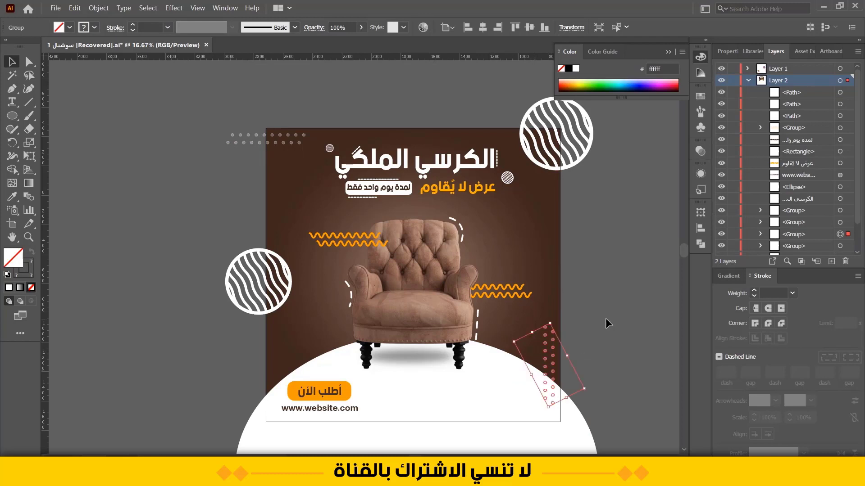
{"action": "left_click", "coordinate": [607, 322]}
Draw a rectangle covering the entire blank artboard beside the brown post
{"action": "left_click_drag", "start_coordinate": [613, 303], "coordinate": [478, 256]}
{"action": "scroll", "coordinate": [477, 256], "scroll_direction": "down", "scroll_amount": 1}
{"action": "left_click_drag", "start_coordinate": [566, 267], "coordinate": [432, 312]}
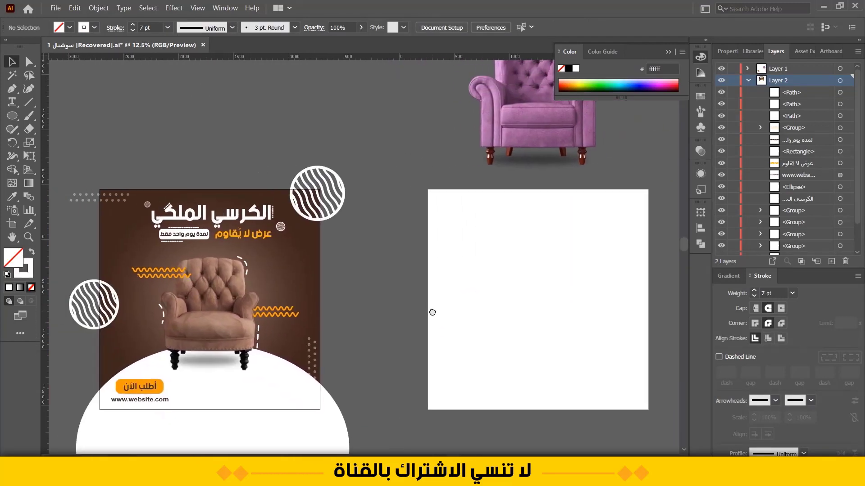
{"action": "scroll", "coordinate": [432, 313], "scroll_direction": "down", "scroll_amount": 1}
{"action": "left_click_drag", "start_coordinate": [510, 323], "coordinate": [381, 330]}
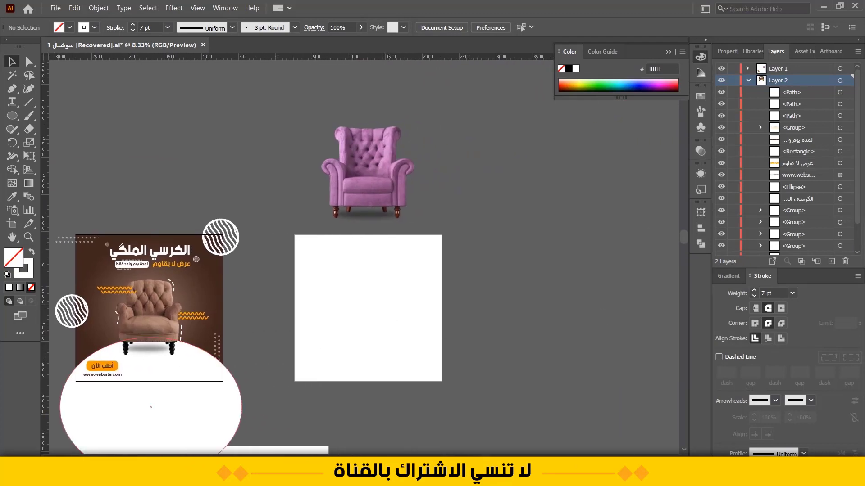
{"action": "key", "text": "XF86AudioPlay"}
{"action": "key", "text": "m"}
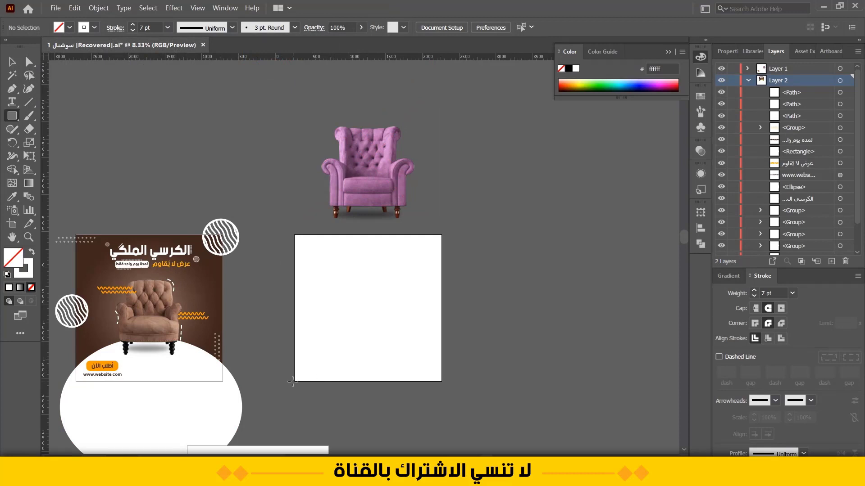
{"action": "left_click_drag", "start_coordinate": [295, 381], "coordinate": [442, 234]}
Fill the rectangle with a gradient from light purple b379ab to dark purple 4b2c46, sampled from the purple armchair
{"action": "key", "text": "i"}
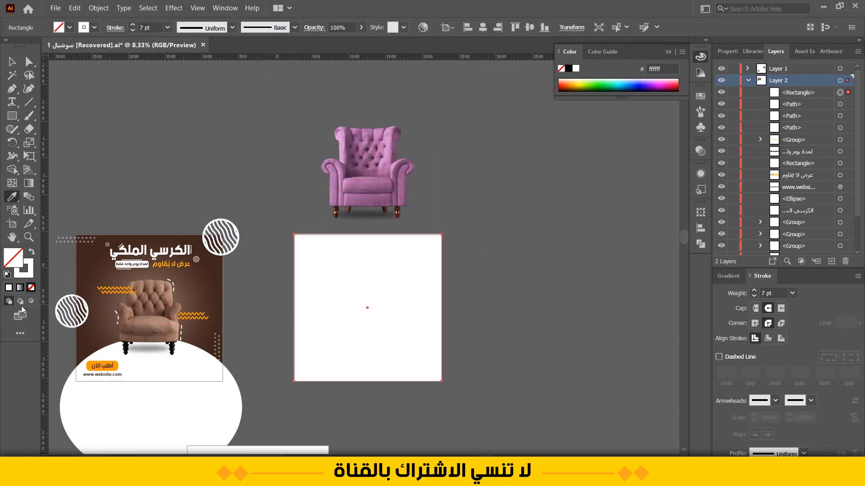
{"action": "left_click", "coordinate": [18, 288]}
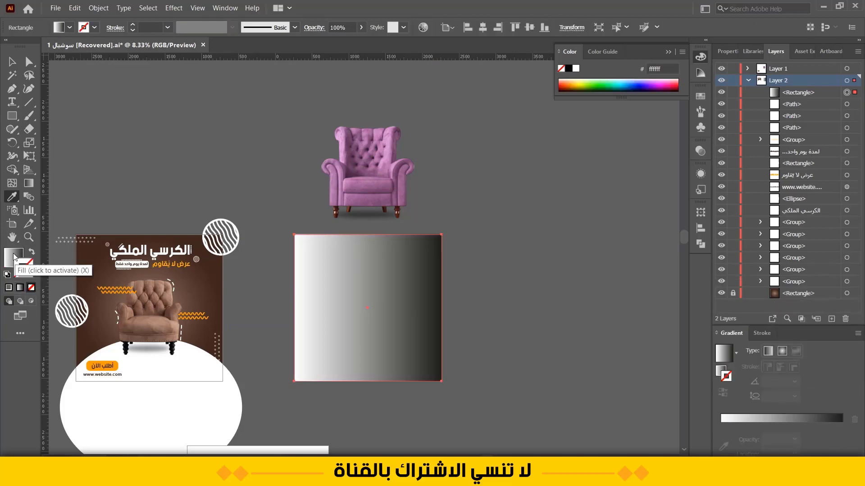
{"action": "scroll", "coordinate": [359, 349], "scroll_direction": "up", "scroll_amount": 1}
{"action": "scroll", "coordinate": [359, 349], "scroll_direction": "down", "scroll_amount": 1}
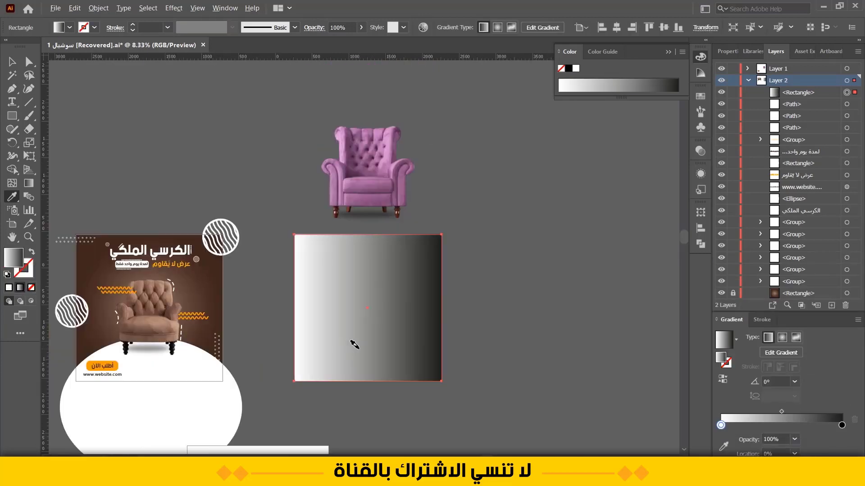
{"action": "left_click", "coordinate": [723, 446]}
{"action": "left_click", "coordinate": [348, 177]}
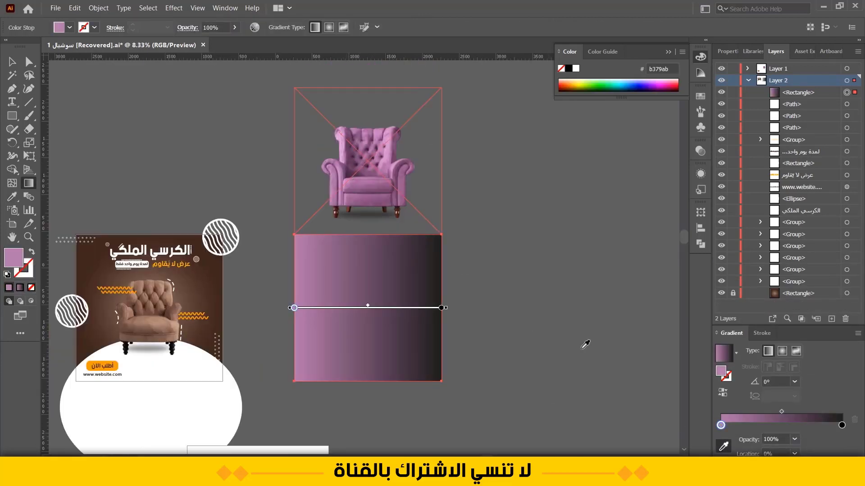
{"action": "left_click", "coordinate": [842, 426]}
{"action": "left_click", "coordinate": [350, 174]}
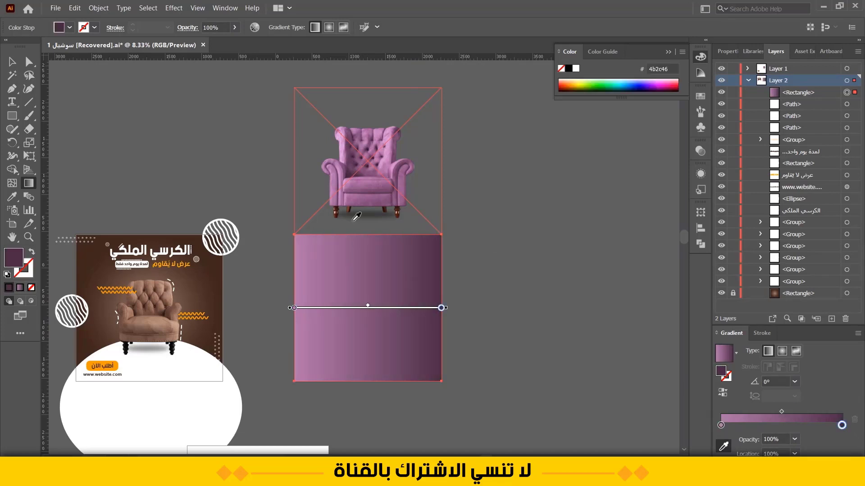
Change the purple rectangle's gradient to radial, keeping the light tone in the center
{"action": "left_click", "coordinate": [782, 352]}
{"action": "left_click_drag", "start_coordinate": [402, 307], "coordinate": [393, 307]}
{"action": "key", "text": "ctrl+z"}
{"action": "scroll", "coordinate": [437, 291], "scroll_direction": "up", "scroll_amount": 1}
{"action": "mouse_move", "coordinate": [496, 287]}
{"action": "left_mouse_down"}
{"action": "mouse_move", "coordinate": [508, 268]}
{"action": "mouse_move", "coordinate": [508, 281]}
{"action": "left_mouse_up"}
{"action": "left_click", "coordinate": [18, 67]}
{"action": "left_click", "coordinate": [139, 110]}
{"action": "left_click_drag", "start_coordinate": [140, 110], "coordinate": [152, 108]}
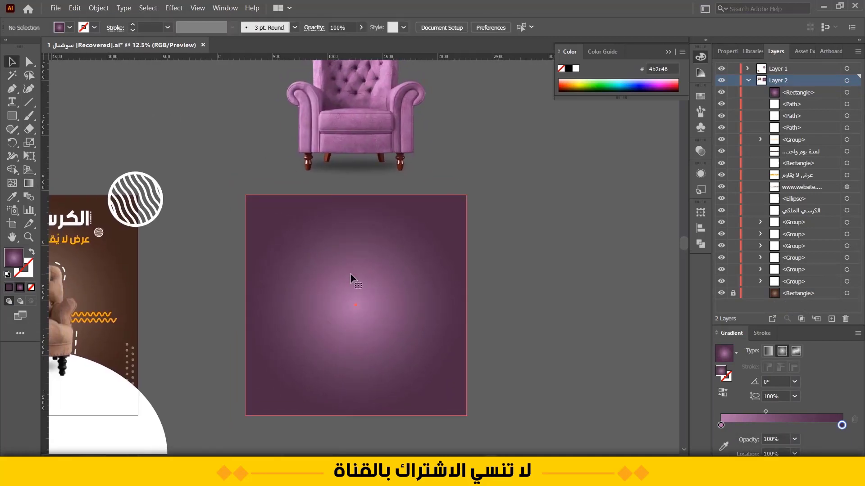
Lock the purple gradient rectangle as the second post's background
{"action": "left_click", "coordinate": [350, 273]}
{"action": "left_click", "coordinate": [10, 64]}
{"action": "left_click", "coordinate": [200, 257]}
{"action": "scroll", "coordinate": [291, 344], "scroll_direction": "up", "scroll_amount": 2}
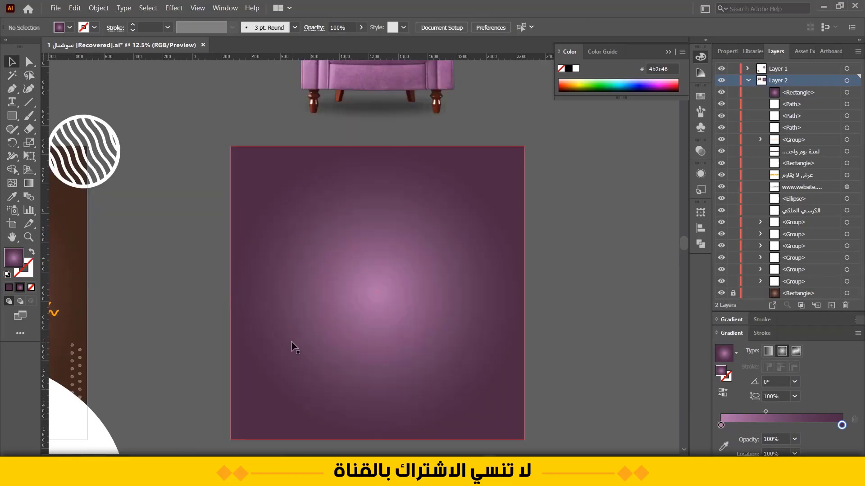
{"action": "scroll", "coordinate": [290, 345], "scroll_direction": "down", "scroll_amount": 1}
{"action": "left_click", "coordinate": [318, 303]}
{"action": "key", "text": "ctrl+2"}
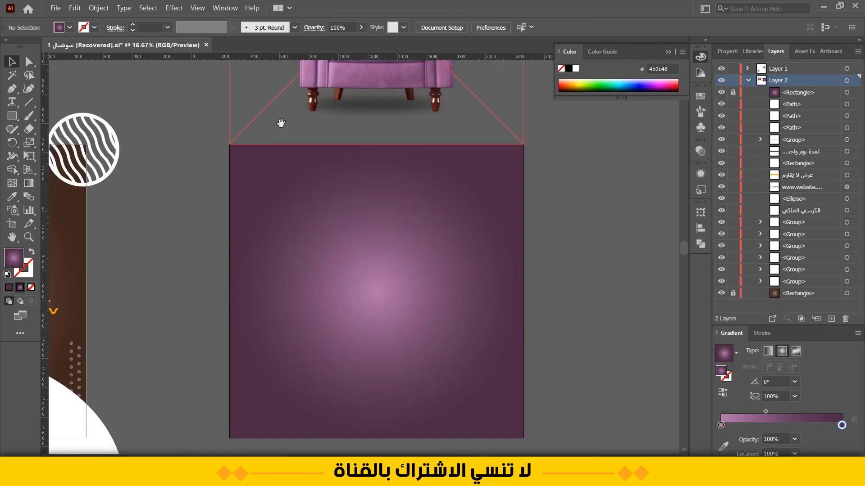
Move the purple armchair onto the purple gradient background, scale it down and center it horizontally
{"action": "left_click_drag", "start_coordinate": [282, 122], "coordinate": [285, 164]}
{"action": "scroll", "coordinate": [301, 158], "scroll_direction": "down", "scroll_amount": 2}
{"action": "left_click_drag", "start_coordinate": [333, 118], "coordinate": [334, 246]}
{"action": "scroll", "coordinate": [361, 284], "scroll_direction": "up", "scroll_amount": 2}
{"action": "left_click_drag", "start_coordinate": [464, 327], "coordinate": [430, 292]}
{"action": "left_click_drag", "start_coordinate": [313, 206], "coordinate": [310, 229]}
{"action": "left_click", "coordinate": [102, 219]}
{"action": "left_click_drag", "start_coordinate": [102, 219], "coordinate": [277, 271]}
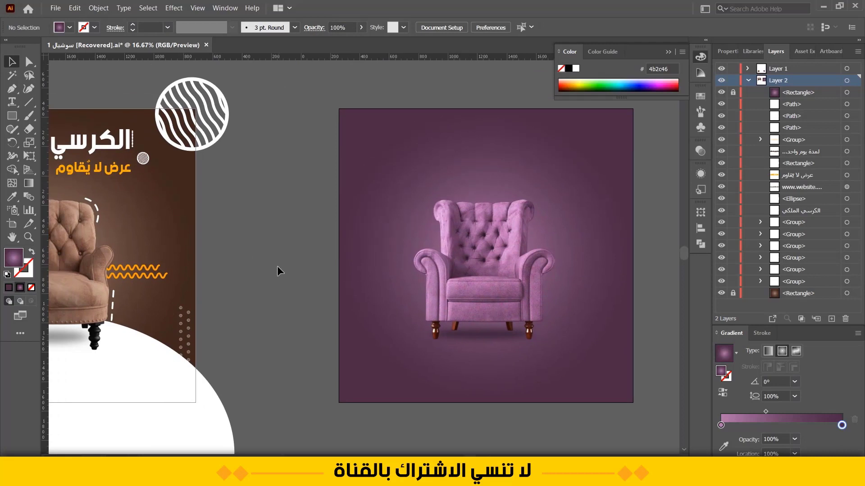
Copy the headline, offer text, white one-day label and their small ornaments from the brown post to the upper area of the purple post
{"action": "left_click", "coordinate": [93, 144]}
{"action": "left_click_drag", "start_coordinate": [113, 88], "coordinate": [219, 103]}
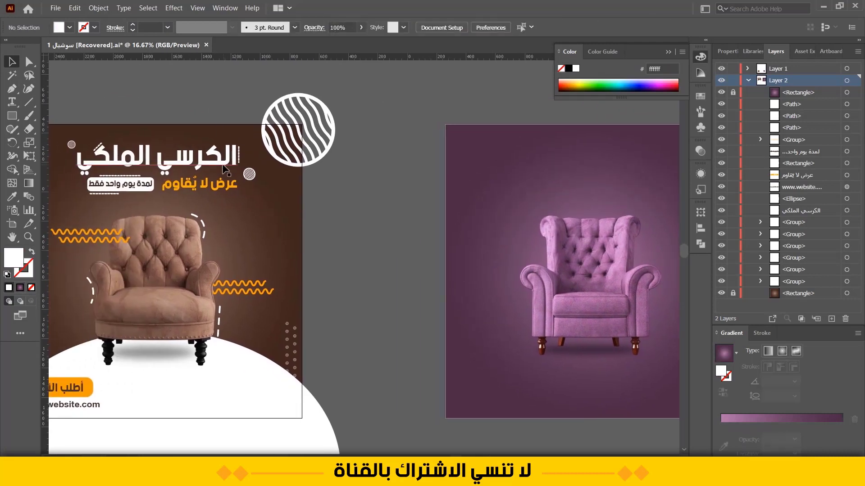
{"action": "left_click", "coordinate": [99, 148], "text": "shift"}
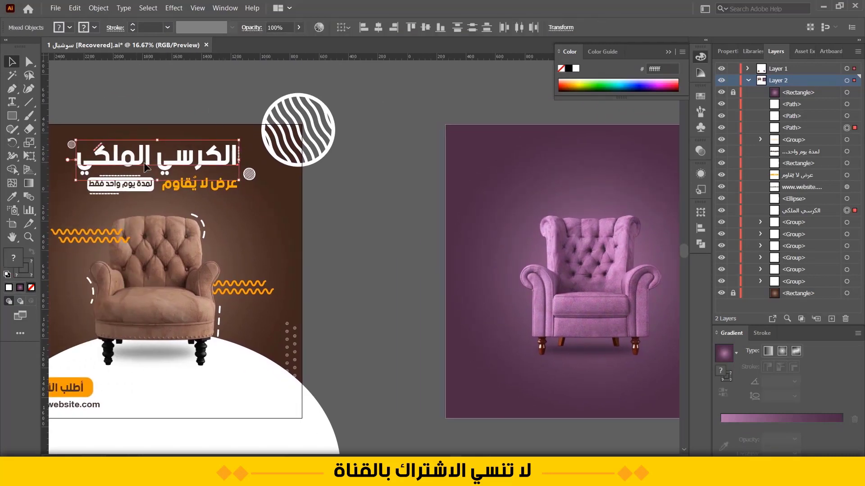
{"action": "left_click", "coordinate": [221, 189], "text": "shift"}
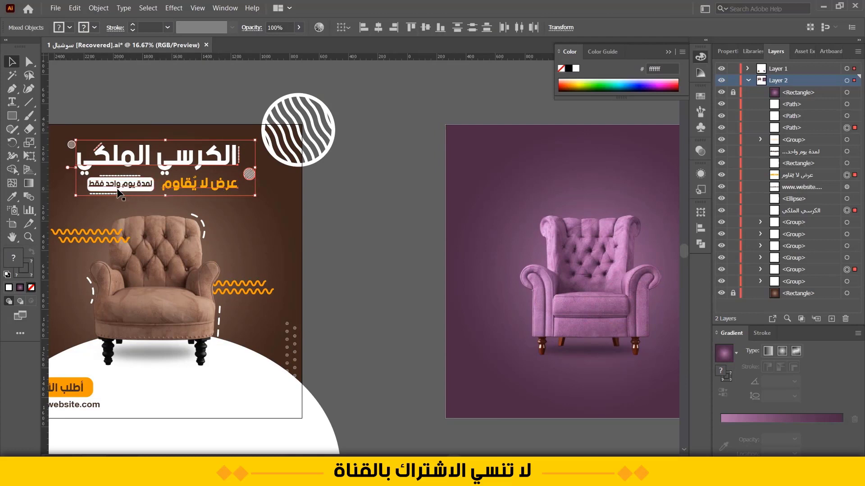
{"action": "left_click", "coordinate": [86, 209]}
{"action": "left_click_drag", "start_coordinate": [249, 130], "coordinate": [250, 131]}
{"action": "left_click_drag", "start_coordinate": [177, 173], "coordinate": [439, 210]}
Bring the copied heading texts and ornaments to the front, above the purple background
{"action": "right_click", "coordinate": [428, 194]}
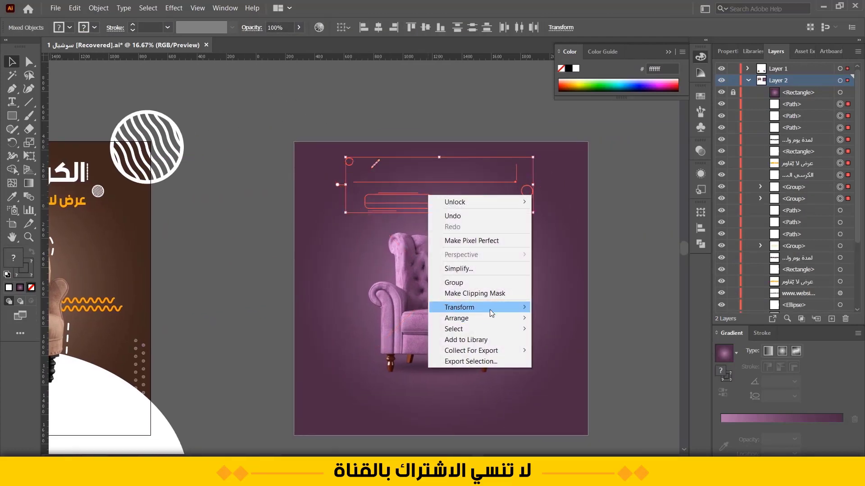
{"action": "mouse_move", "coordinate": [499, 319]}
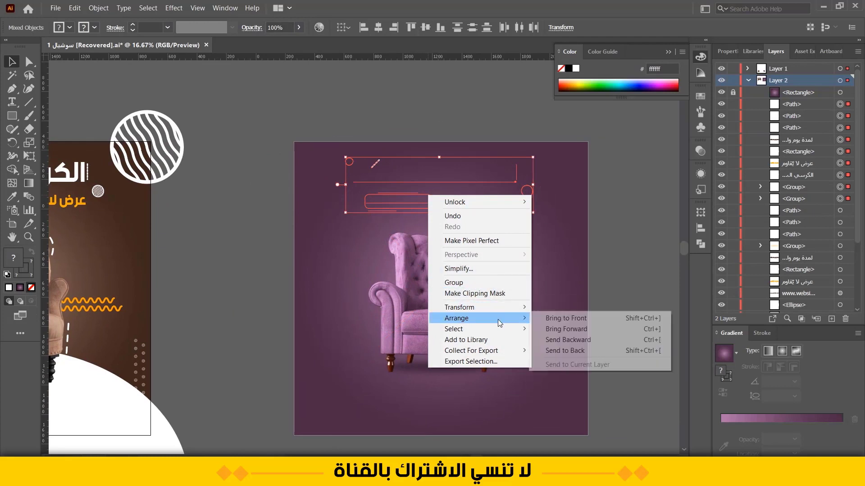
{"action": "left_click", "coordinate": [558, 318]}
{"action": "left_click", "coordinate": [628, 186]}
{"action": "left_click_drag", "start_coordinate": [628, 186], "coordinate": [531, 203]}
{"action": "left_click_drag", "start_coordinate": [179, 342], "coordinate": [286, 236]}
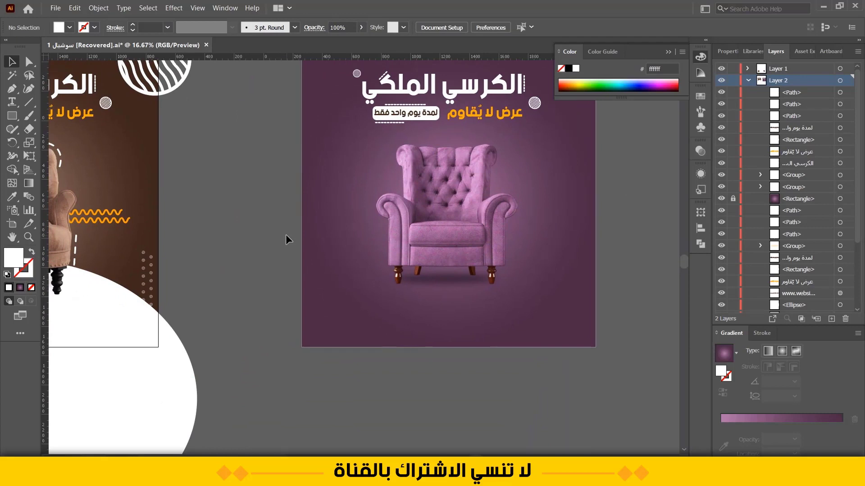
{"action": "left_click_drag", "start_coordinate": [613, 218], "coordinate": [528, 250]}
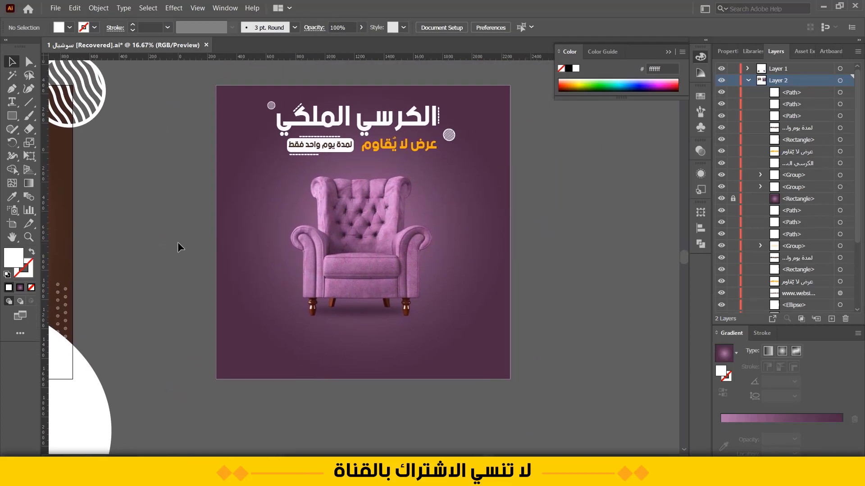
Center the purple armchair horizontally and vertically on its artboard
{"action": "left_click_drag", "start_coordinate": [186, 244], "coordinate": [157, 239]}
{"action": "left_click_drag", "start_coordinate": [389, 278], "coordinate": [357, 280]}
{"action": "left_click_drag", "start_coordinate": [292, 280], "coordinate": [297, 279]}
{"action": "left_click", "coordinate": [497, 28]}
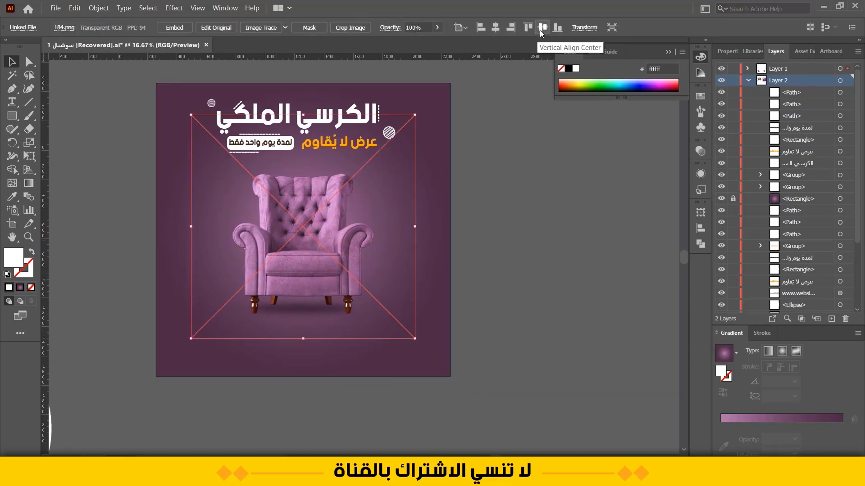
{"action": "left_click", "coordinate": [540, 29]}
{"action": "left_click", "coordinate": [475, 255]}
{"action": "left_click_drag", "start_coordinate": [482, 249], "coordinate": [485, 261]}
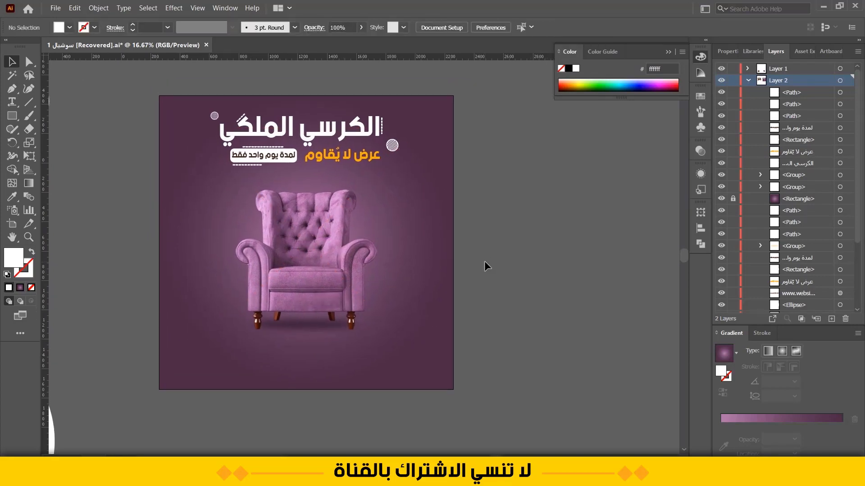
Draw a white dashed 10 pt curve with the Pen tool just above the purple armchair's backrest
{"action": "key", "text": "p"}
{"action": "scroll", "coordinate": [350, 258], "scroll_direction": "up", "scroll_amount": 1}
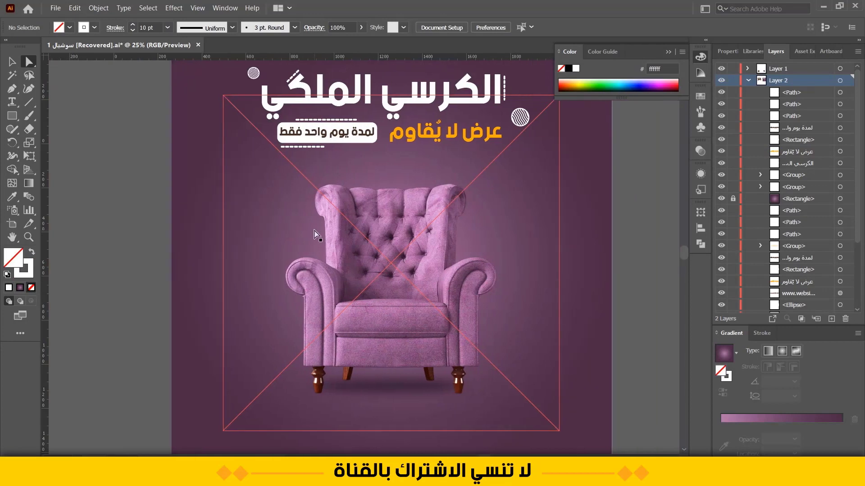
{"action": "key", "text": "p"}
{"action": "scroll", "coordinate": [511, 244], "scroll_direction": "up", "scroll_amount": 2}
{"action": "left_click_drag", "start_coordinate": [404, 239], "coordinate": [502, 297]}
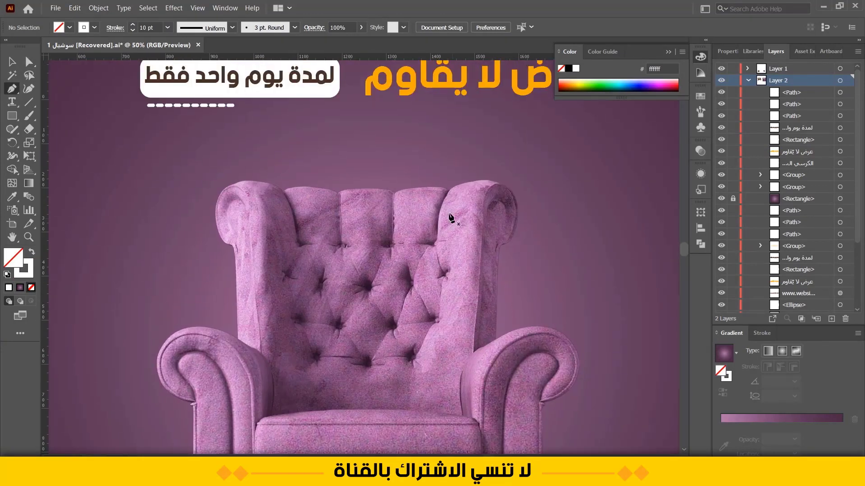
{"action": "left_click", "coordinate": [447, 176]}
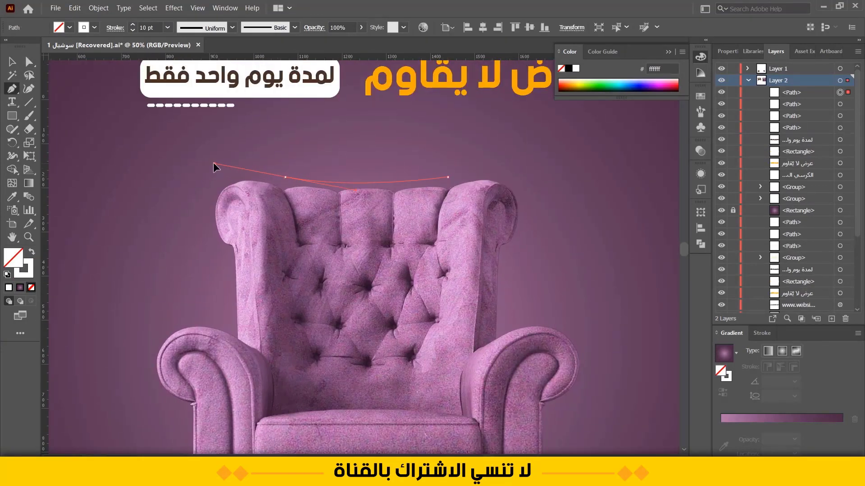
{"action": "left_click_drag", "start_coordinate": [213, 163], "coordinate": [209, 163]}
Draw a white dashed curve around the outside of the purple armchair's left armrest and move it slightly outward
{"action": "scroll", "coordinate": [280, 222], "scroll_direction": "down", "scroll_amount": 5}
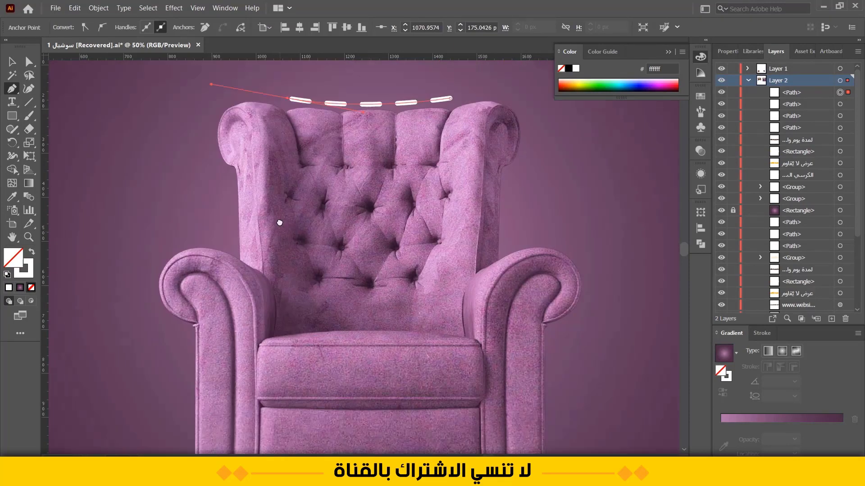
{"action": "left_click", "coordinate": [189, 158]}
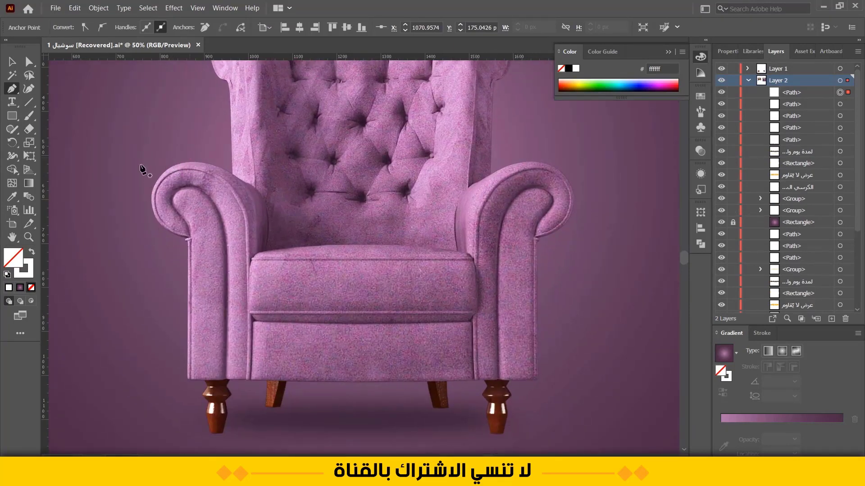
{"action": "left_click", "coordinate": [170, 243]}
{"action": "left_click_drag", "start_coordinate": [238, 310], "coordinate": [192, 308]}
{"action": "key", "text": "v"}
{"action": "left_click", "coordinate": [155, 178]}
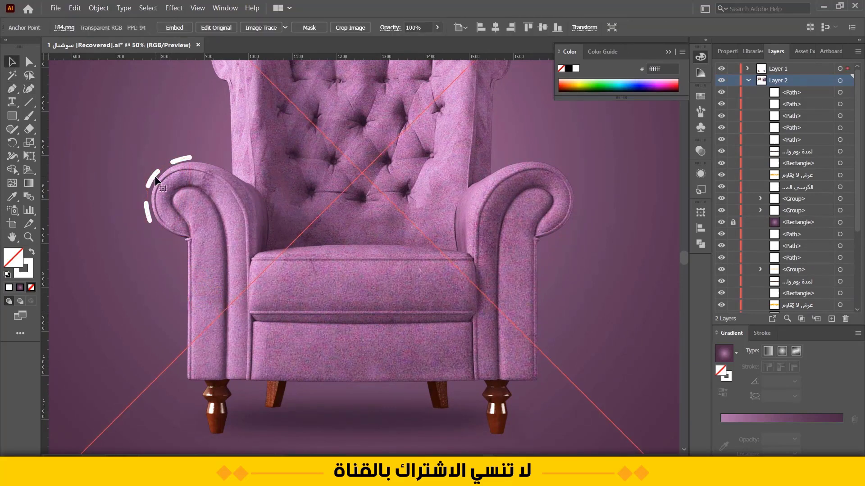
{"action": "scroll", "coordinate": [121, 191], "scroll_direction": "down", "scroll_amount": 1}
{"action": "left_click", "coordinate": [121, 191]}
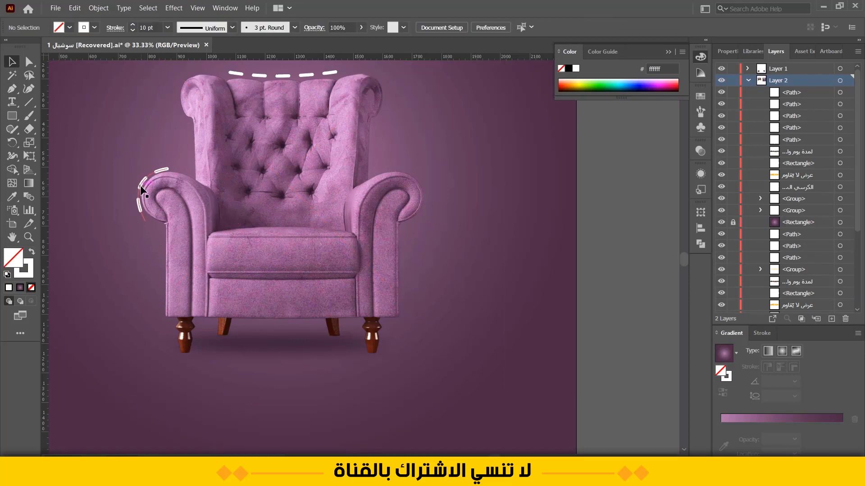
{"action": "left_click_drag", "start_coordinate": [138, 185], "coordinate": [135, 182]}
Make a mirrored copy of the armrest's dashed curve and place it around the purple armchair's right armrest
{"action": "right_click", "coordinate": [134, 182]}
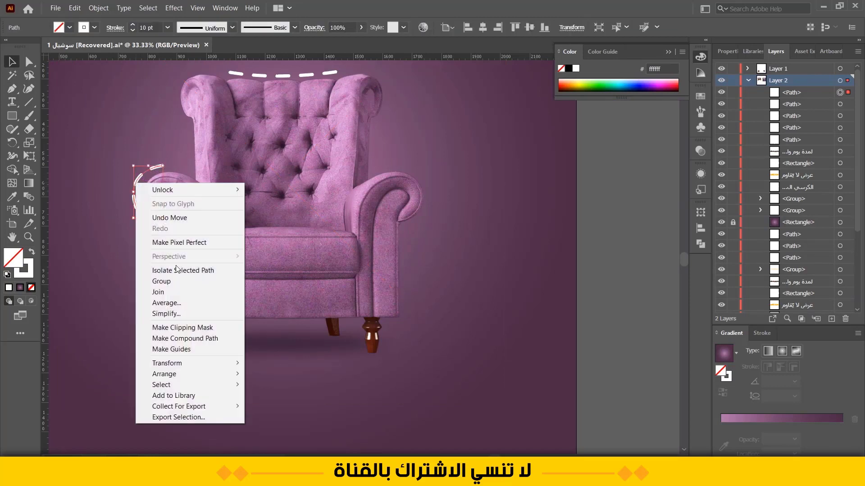
{"action": "mouse_move", "coordinate": [211, 363]}
{"action": "left_click", "coordinate": [270, 398]}
{"action": "key", "text": "Return"}
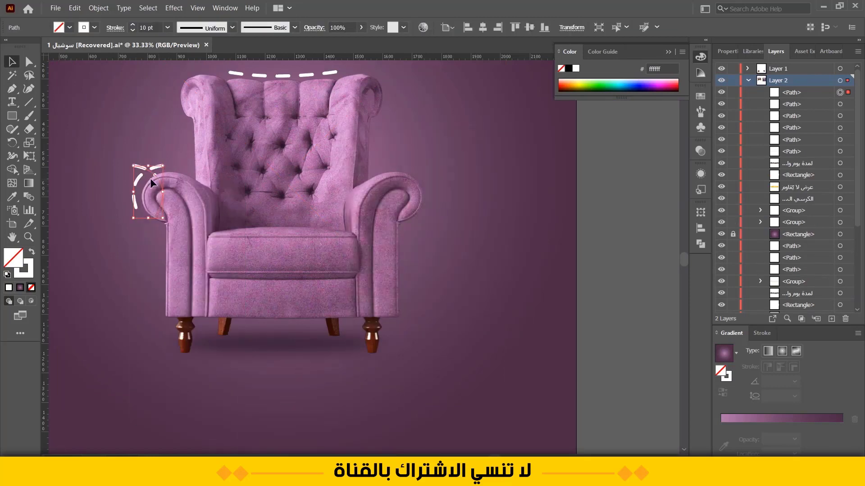
{"action": "left_click_drag", "start_coordinate": [143, 169], "coordinate": [409, 181]}
{"action": "left_click", "coordinate": [606, 221]}
{"action": "scroll", "coordinate": [606, 221], "scroll_direction": "down", "scroll_amount": 2}
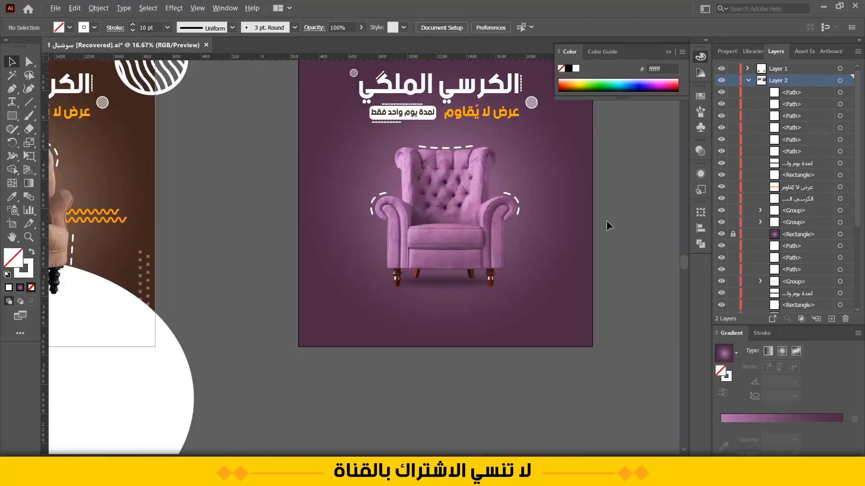
Draw a white dashed circle beside the right side of the brown armchair's backrest
{"action": "left_click_drag", "start_coordinate": [587, 193], "coordinate": [636, 249]}
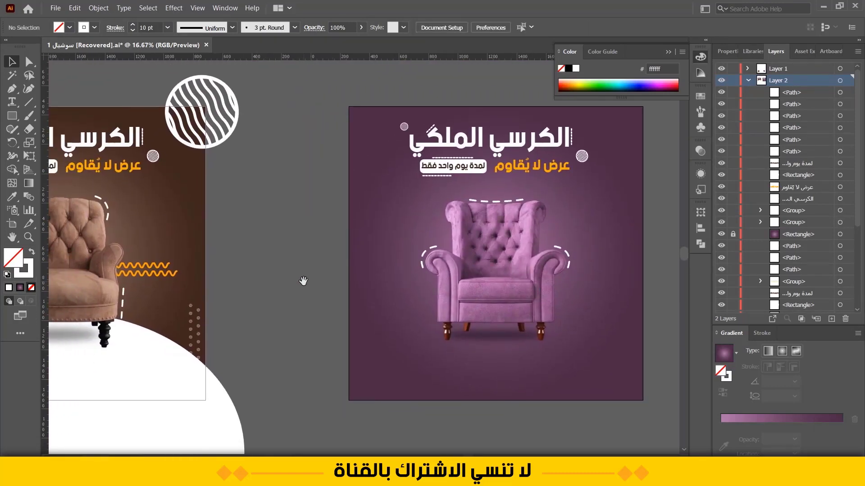
{"action": "left_click_drag", "start_coordinate": [303, 281], "coordinate": [517, 276]}
{"action": "scroll", "coordinate": [349, 225], "scroll_direction": "up", "scroll_amount": 1}
{"action": "left_click_drag", "start_coordinate": [363, 218], "coordinate": [410, 247]}
{"action": "key", "text": "l"}
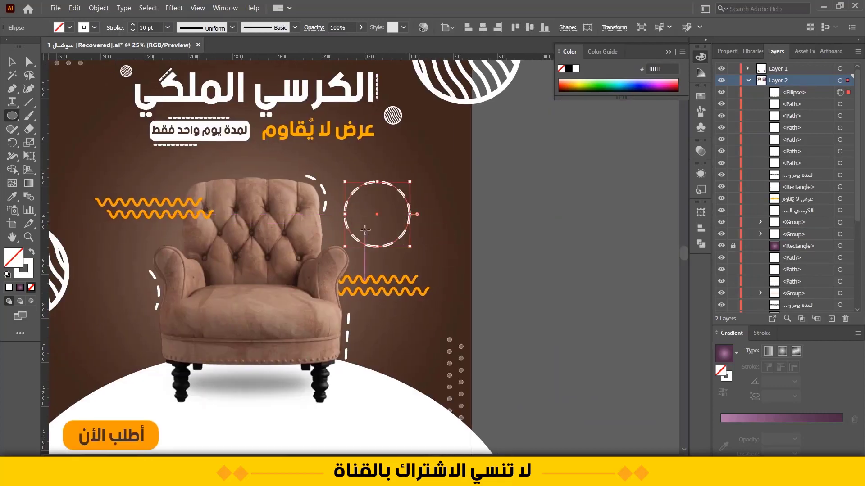
{"action": "left_click", "coordinate": [12, 62]}
{"action": "left_click", "coordinate": [568, 254]}
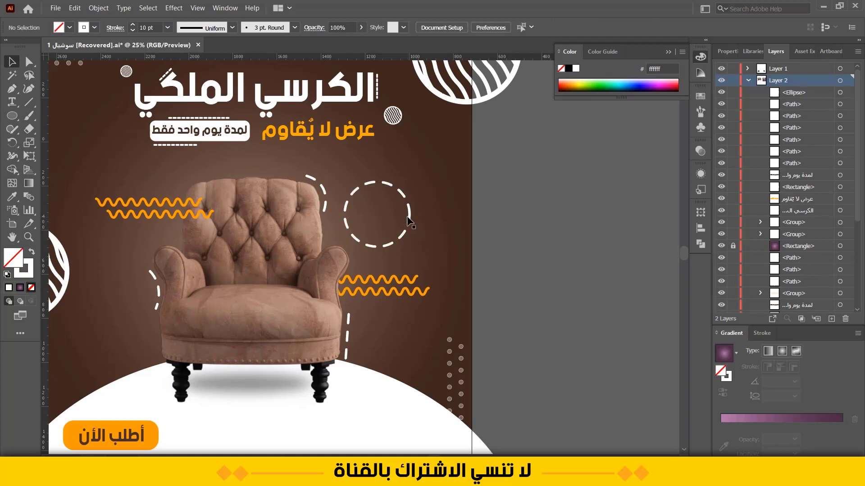
Duplicate the dashed circle in place, fill one circle with orange ffaa00 from the offer text and stack it beneath the dashed one
{"action": "left_click", "coordinate": [411, 216]}
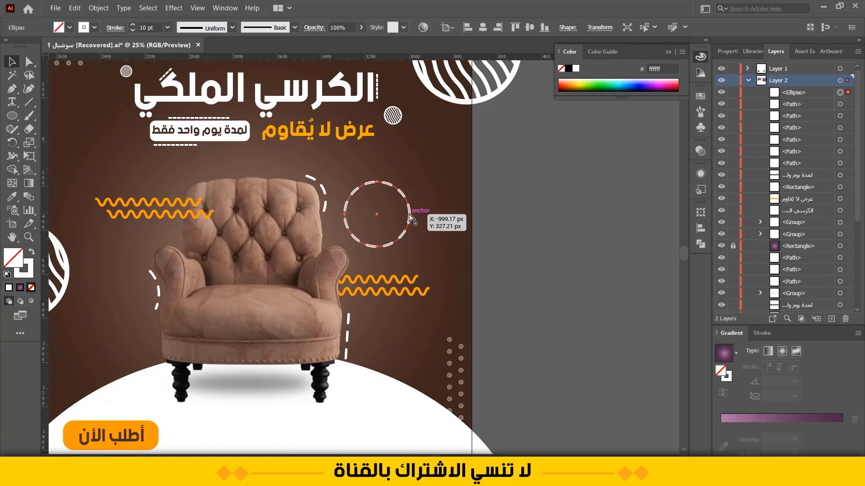
{"action": "key", "text": "Delete"}
{"action": "key", "text": "ctrl+z"}
{"action": "key", "text": "ctrl+f"}
{"action": "key", "text": "i"}
{"action": "left_click", "coordinate": [232, 131]}
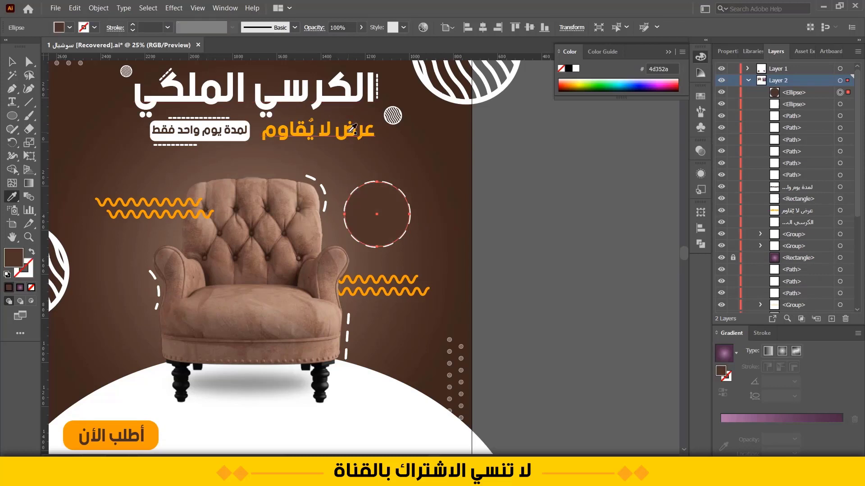
{"action": "left_click", "coordinate": [349, 131]}
{"action": "left_click_drag", "start_coordinate": [809, 93], "coordinate": [810, 109]}
{"action": "left_click", "coordinate": [12, 62]}
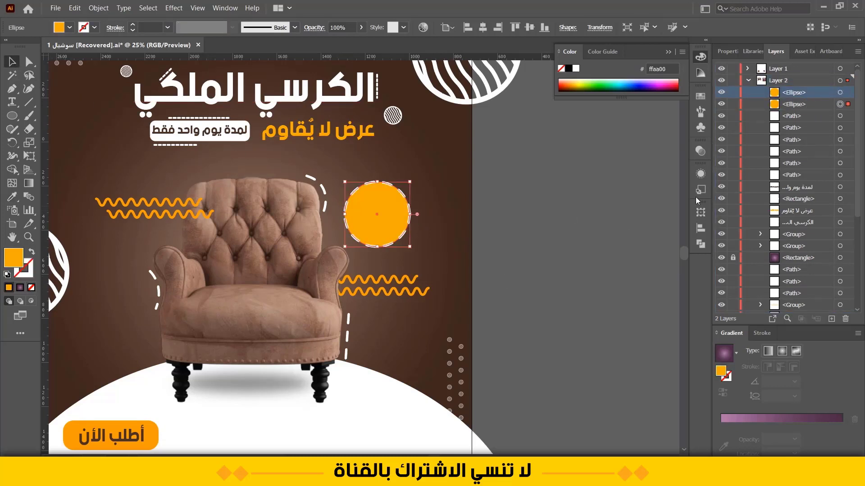
Offset the dashed circle up and to the right of the orange circle
{"action": "left_click", "coordinate": [840, 93]}
{"action": "key", "text": "shift+Right"}
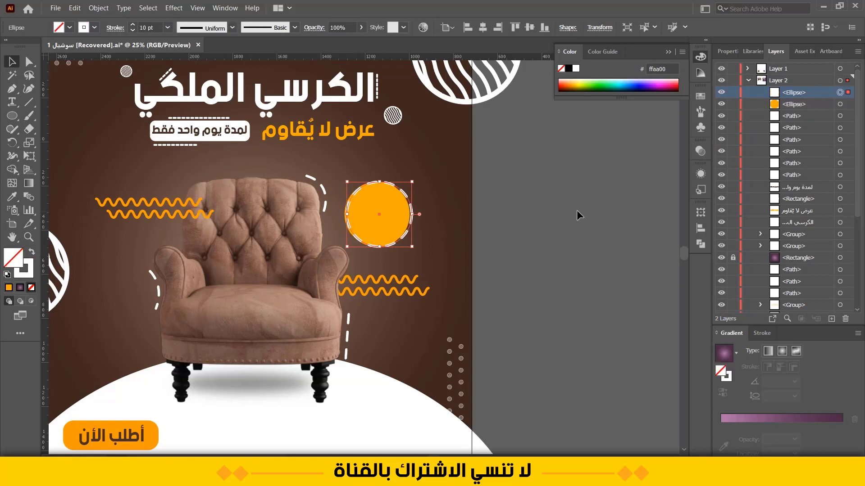
{"action": "key", "text": "shift+Up"}
{"action": "key", "text": "shift+Right"}
{"action": "key", "text": "shift+Up"}
{"action": "left_click", "coordinate": [523, 250]}
Copy the order button's text, change the copy to "خصم 25%" on two lines and place it on the orange circle
{"action": "left_click_drag", "start_coordinate": [380, 365], "coordinate": [428, 309]}
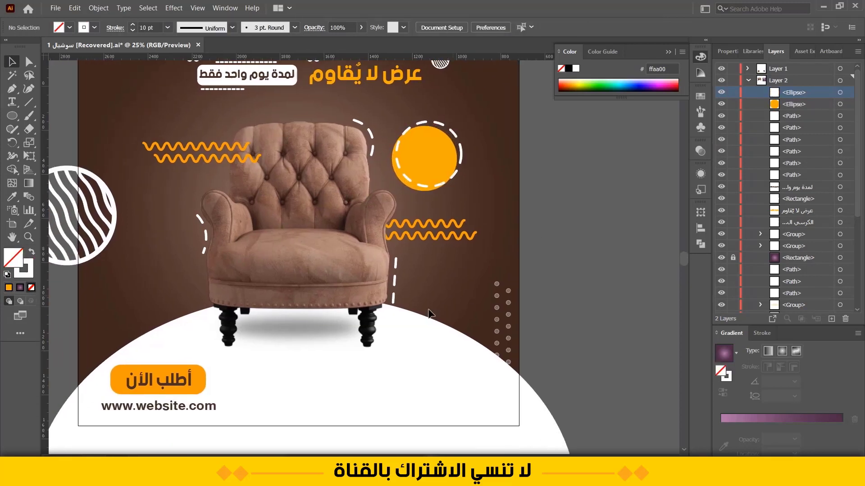
{"action": "left_click_drag", "start_coordinate": [153, 380], "coordinate": [477, 196]}
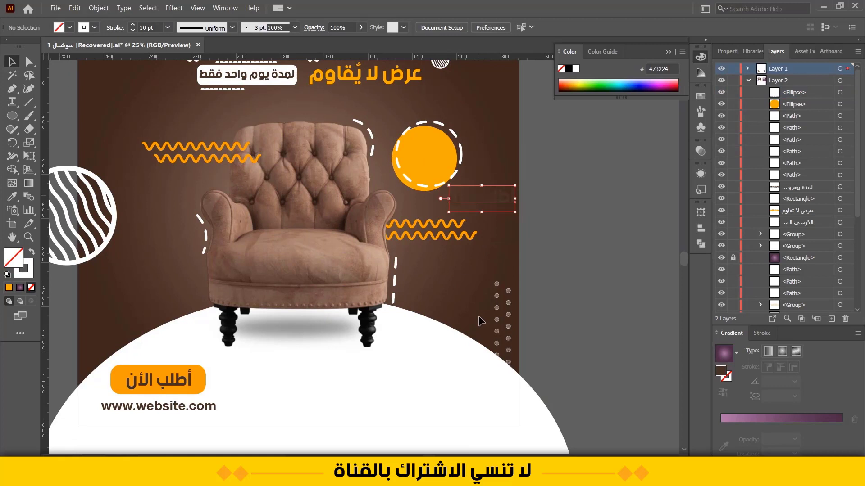
{"action": "left_click", "coordinate": [13, 103]}
{"action": "triple_click", "coordinate": [483, 193]}
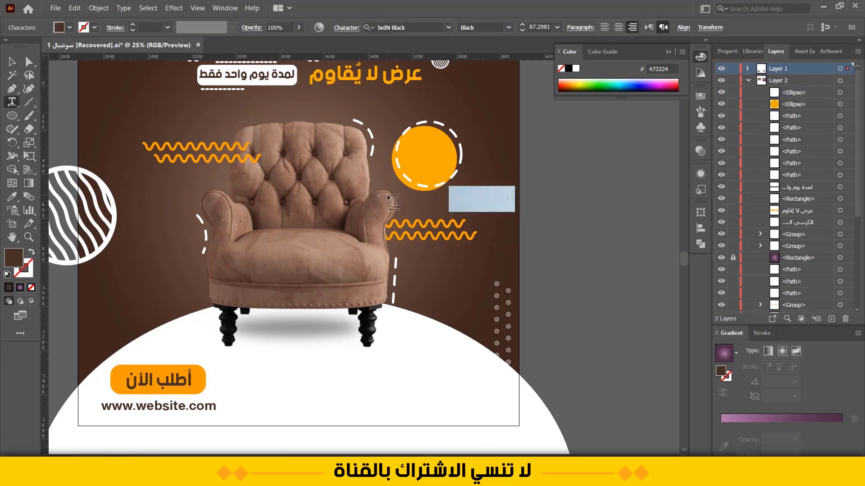
{"action": "key", "text": "BackSpace"}
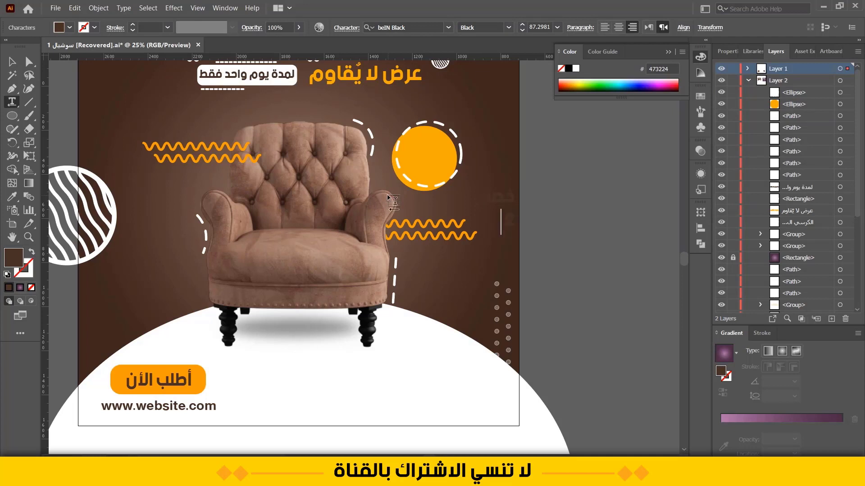
{"action": "left_click", "coordinate": [18, 64]}
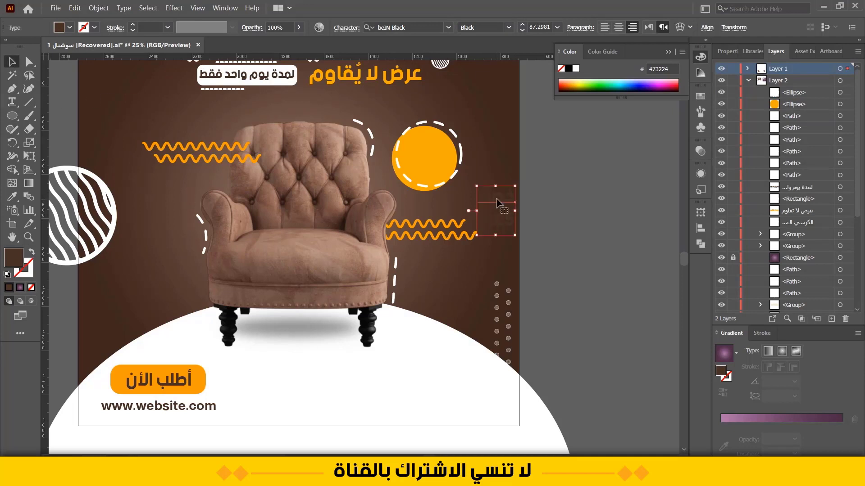
{"action": "left_click_drag", "start_coordinate": [496, 198], "coordinate": [428, 145]}
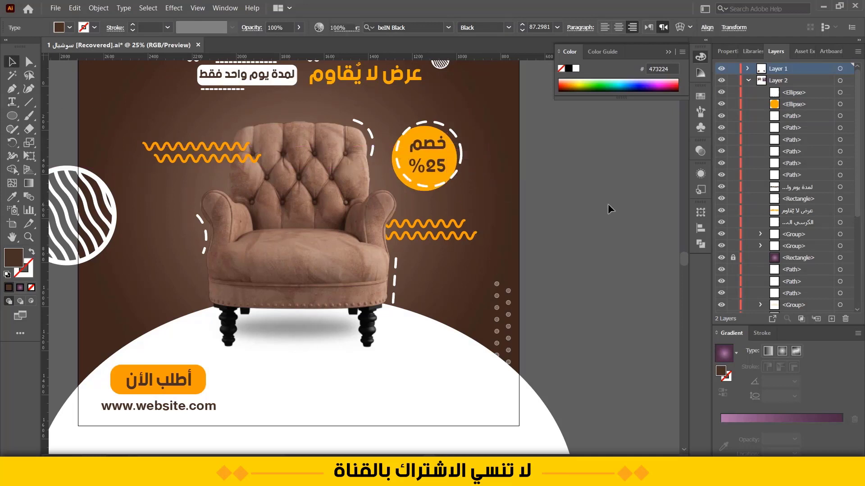
{"action": "left_click", "coordinate": [607, 204]}
Recolor the text "لمدة يوم واحد فقط" on the purple post's white label to dark purple 4a2b47
{"action": "scroll", "coordinate": [609, 203], "scroll_direction": "down", "scroll_amount": 2}
{"action": "left_click_drag", "start_coordinate": [609, 204], "coordinate": [300, 237]}
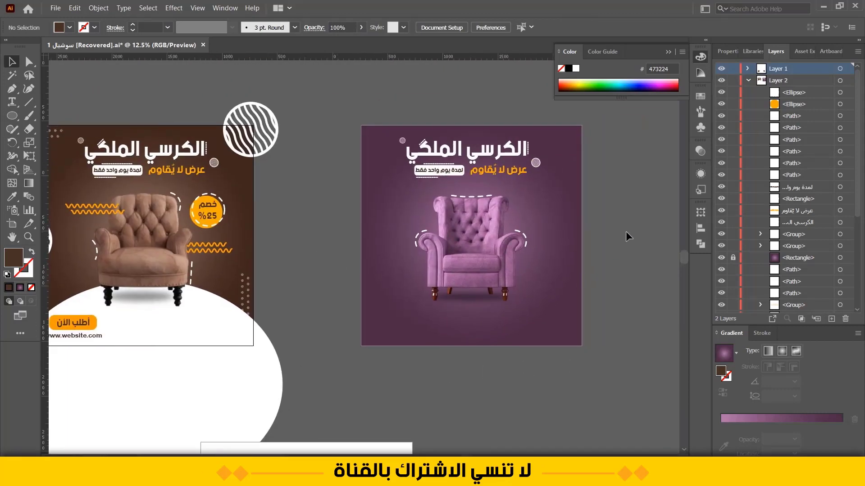
{"action": "left_click_drag", "start_coordinate": [615, 235], "coordinate": [602, 219]}
{"action": "left_click_drag", "start_coordinate": [323, 329], "coordinate": [344, 322]}
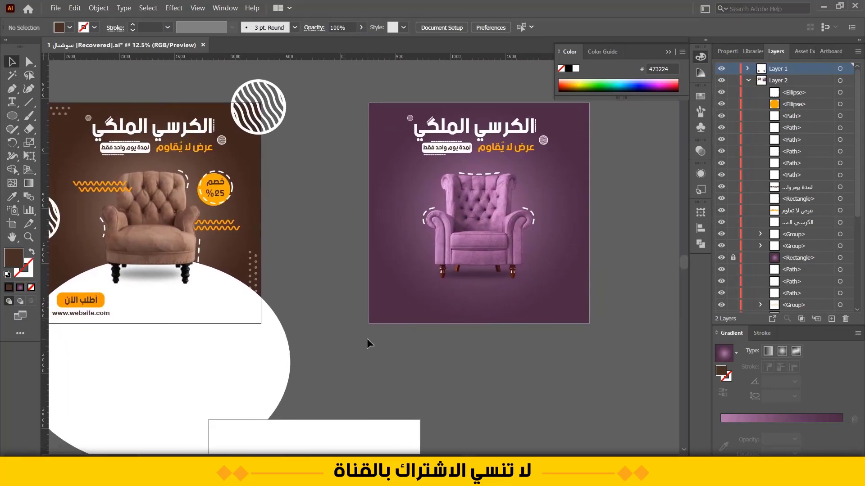
{"action": "scroll", "coordinate": [463, 151], "scroll_direction": "up", "scroll_amount": 3}
{"action": "key", "text": "a"}
{"action": "left_click", "coordinate": [441, 144]}
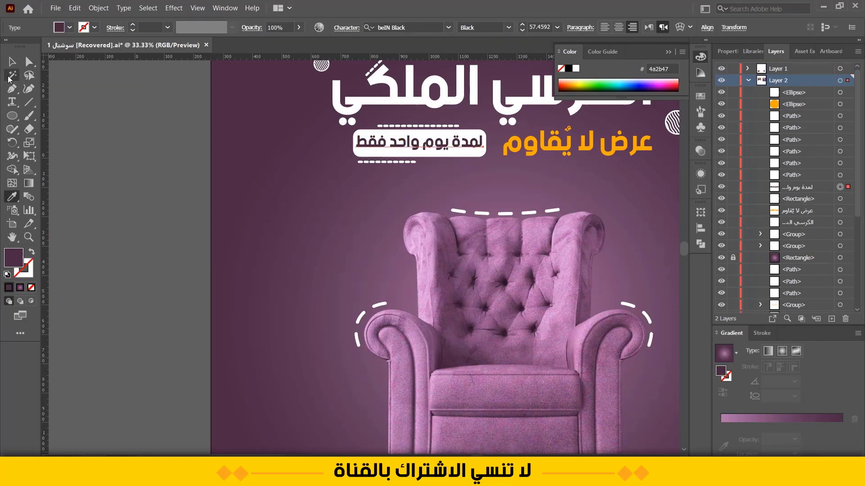
Copy the dotted pattern from the brown post to the purple post's lower left edge and bring it to the front
{"action": "left_click", "coordinate": [12, 62]}
{"action": "left_click", "coordinate": [111, 202]}
{"action": "left_click_drag", "start_coordinate": [143, 215], "coordinate": [81, 197]}
{"action": "scroll", "coordinate": [223, 212], "scroll_direction": "down", "scroll_amount": 2}
{"action": "left_click_drag", "start_coordinate": [208, 214], "coordinate": [358, 178]}
{"action": "left_click", "coordinate": [176, 288]}
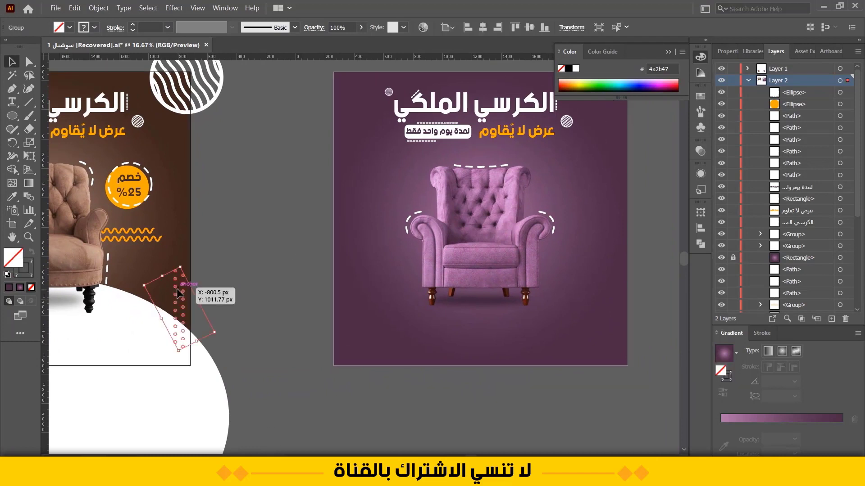
{"action": "left_click_drag", "start_coordinate": [178, 293], "coordinate": [350, 301]}
{"action": "right_click", "coordinate": [351, 301]}
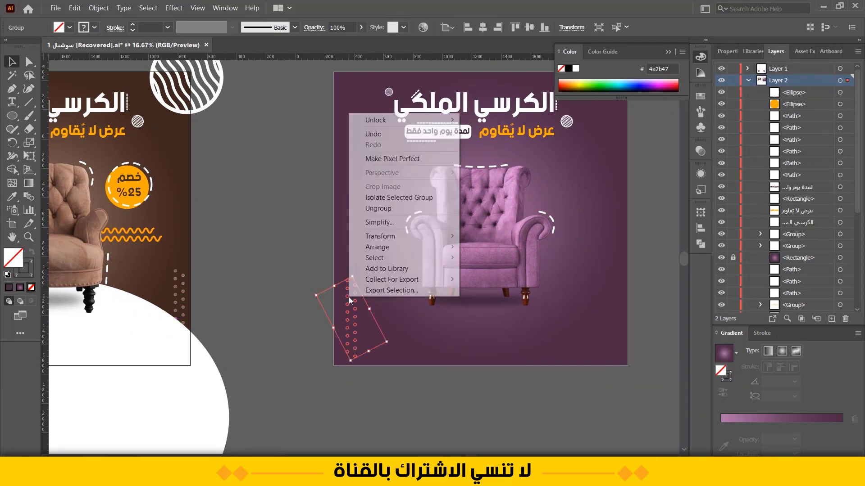
{"action": "left_click", "coordinate": [481, 247]}
{"action": "left_click", "coordinate": [257, 277]}
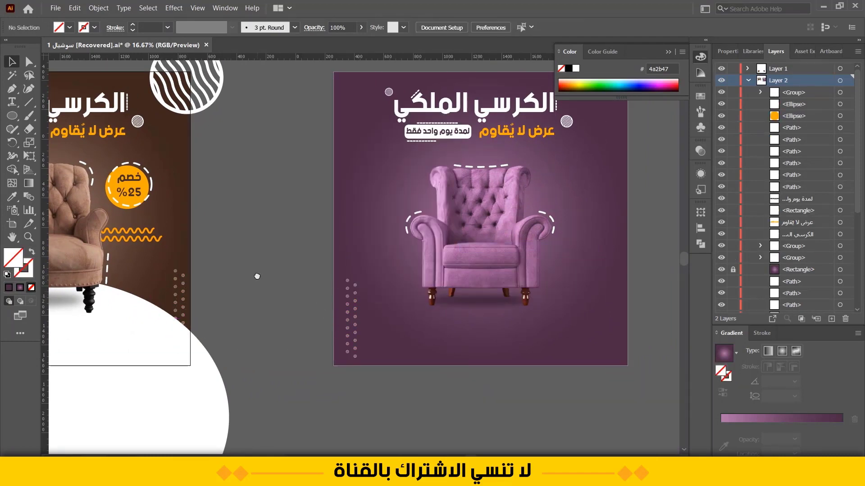
Place another copy of the dotted pattern along the purple post's upper right edge
{"action": "left_click_drag", "start_coordinate": [256, 277], "coordinate": [209, 276]}
{"action": "mouse_move", "coordinate": [300, 304]}
{"action": "left_mouse_down"}
{"action": "mouse_move", "coordinate": [296, 320]}
{"action": "mouse_move", "coordinate": [296, 309]}
{"action": "left_mouse_up"}
{"action": "left_click", "coordinate": [258, 247]}
{"action": "left_click_drag", "start_coordinate": [259, 247], "coordinate": [165, 248]}
{"action": "left_click_drag", "start_coordinate": [210, 306], "coordinate": [479, 114]}
{"action": "left_click", "coordinate": [527, 220]}
{"action": "left_click_drag", "start_coordinate": [527, 221], "coordinate": [550, 246]}
Copy the order button and website address to the purple post, bring them to the front and center them beneath the armchair
{"action": "left_click_drag", "start_coordinate": [118, 328], "coordinate": [447, 284]}
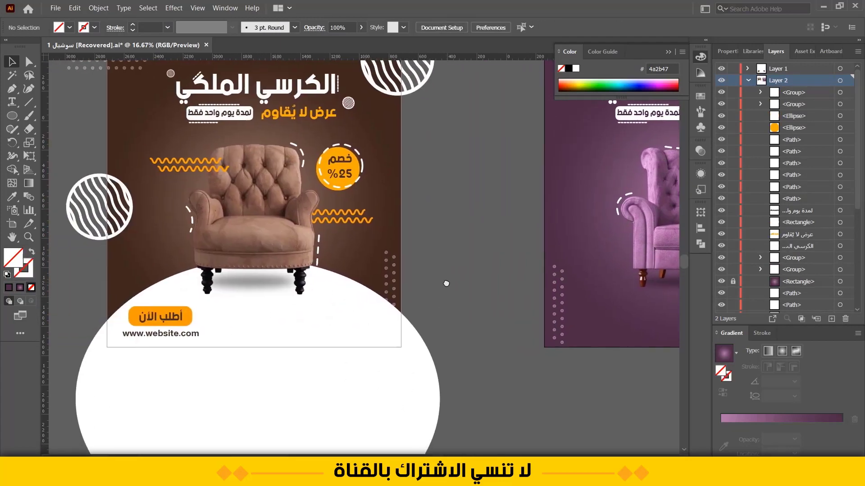
{"action": "left_click", "coordinate": [176, 320]}
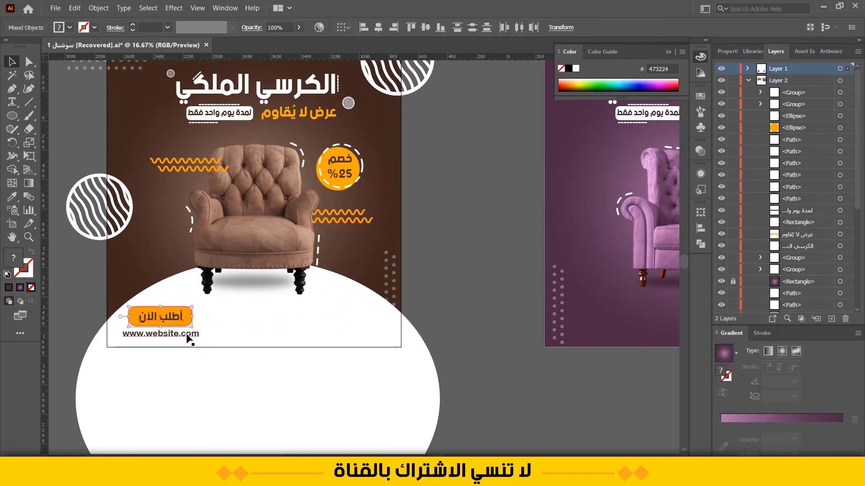
{"action": "left_click_drag", "start_coordinate": [191, 339], "coordinate": [666, 339]}
{"action": "left_click_drag", "start_coordinate": [628, 376], "coordinate": [355, 383]}
{"action": "scroll", "coordinate": [355, 383], "scroll_direction": "up", "scroll_amount": 1}
{"action": "right_click", "coordinate": [334, 319]}
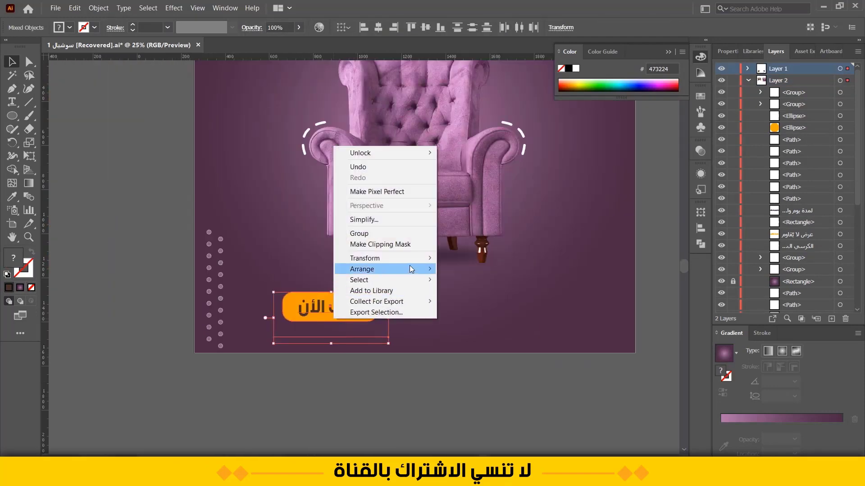
{"action": "mouse_move", "coordinate": [412, 269]}
{"action": "left_click", "coordinate": [466, 270]}
{"action": "left_click_drag", "start_coordinate": [323, 310], "coordinate": [403, 311]}
{"action": "left_click", "coordinate": [398, 348]}
Recolor the website address on the purple post to white ffffff
{"action": "key", "text": "a"}
{"action": "left_click", "coordinate": [394, 337]}
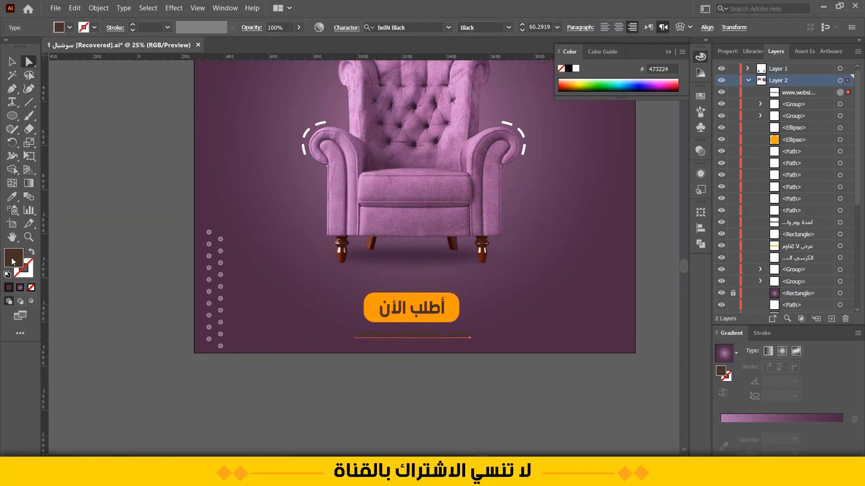
{"action": "double_click", "coordinate": [13, 259]}
{"action": "left_click_drag", "start_coordinate": [474, 195], "coordinate": [467, 158]}
{"action": "left_click", "coordinate": [714, 168]}
{"action": "left_click", "coordinate": [398, 415]}
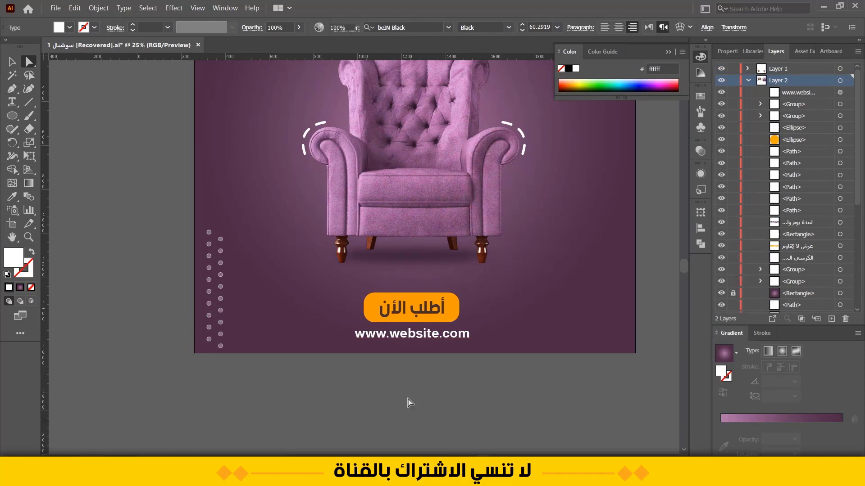
Recolor the order button's text on the purple post to dark purple 45273f
{"action": "left_click", "coordinate": [398, 316]}
{"action": "scroll", "coordinate": [328, 344], "scroll_direction": "up", "scroll_amount": 3}
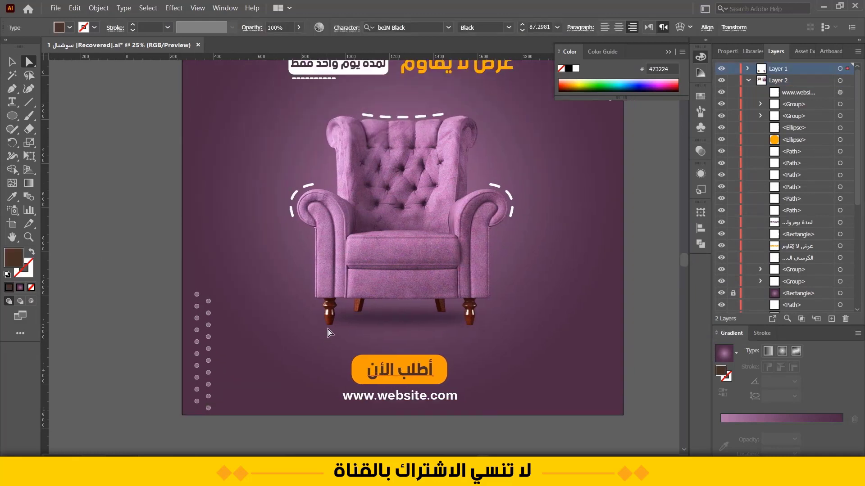
{"action": "left_click", "coordinate": [9, 65]}
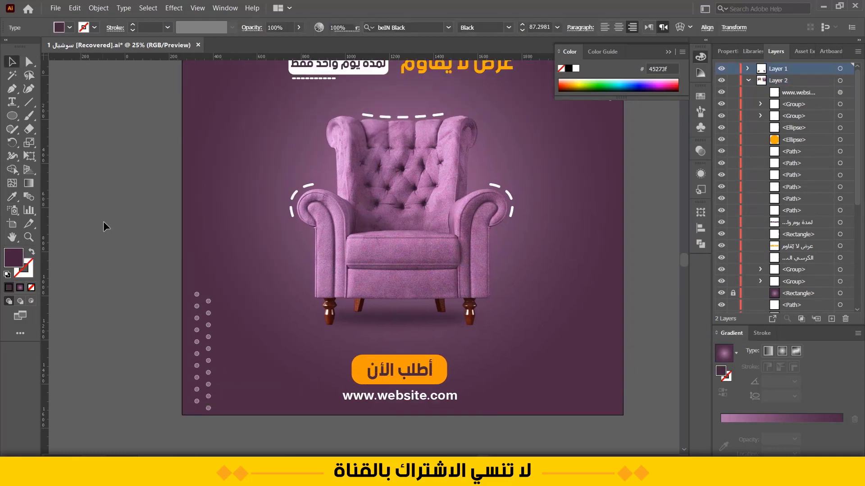
{"action": "left_click", "coordinate": [103, 220]}
Copy the large white ellipse to the purple post, bring it to the front of its layer and center it below the armchair
{"action": "scroll", "coordinate": [104, 221], "scroll_direction": "down", "scroll_amount": 1}
{"action": "left_click_drag", "start_coordinate": [103, 221], "coordinate": [201, 199]}
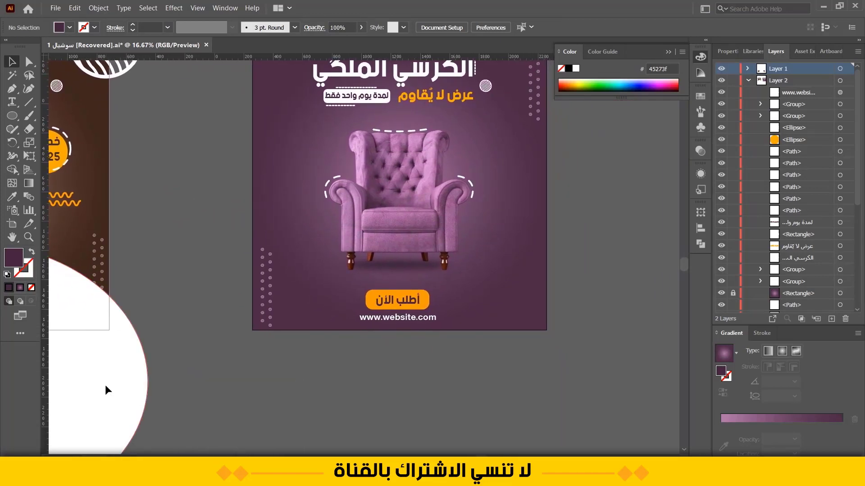
{"action": "left_click_drag", "start_coordinate": [105, 386], "coordinate": [533, 383]}
{"action": "right_click", "coordinate": [534, 384]}
{"action": "mouse_move", "coordinate": [543, 331]}
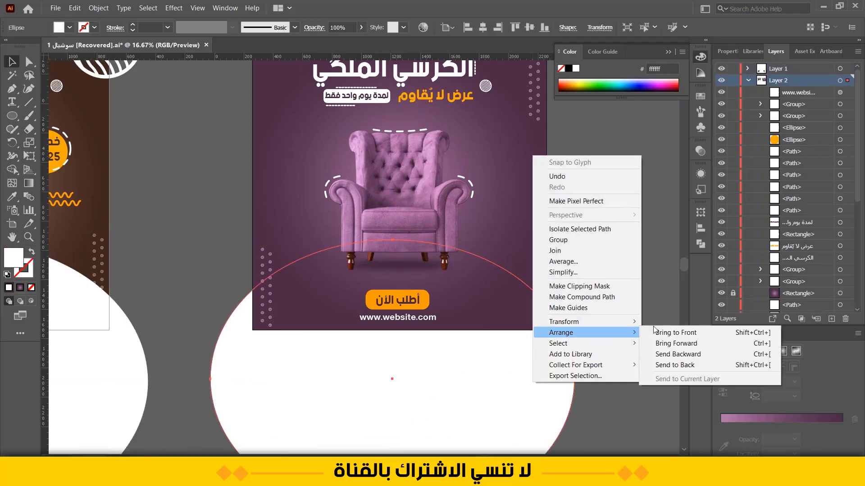
{"action": "left_click", "coordinate": [649, 332]}
{"action": "left_click_drag", "start_coordinate": [473, 383], "coordinate": [482, 383]}
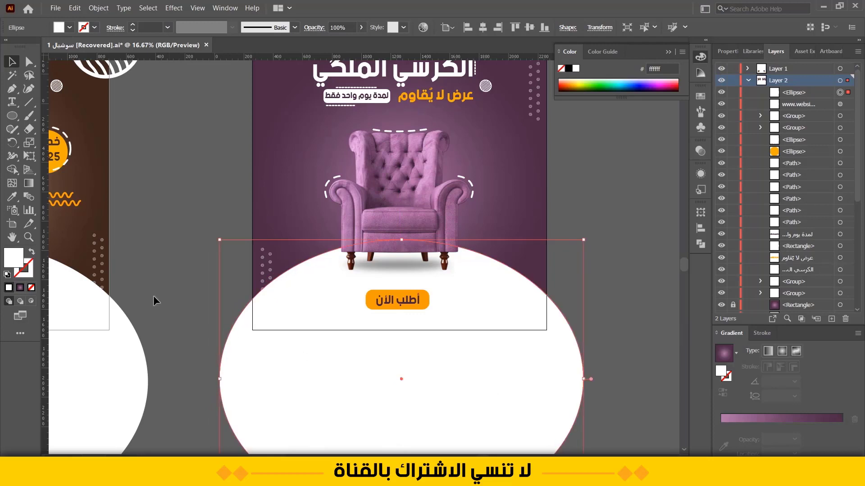
Turn the copied ellipse into an unfilled white ring by swapping fill and stroke and setting the stroke weight to 260 pt
{"action": "left_click", "coordinate": [33, 255]}
{"action": "left_click", "coordinate": [134, 25], "text": "shift"}
{"action": "left_click", "coordinate": [133, 25], "text": "shift"}
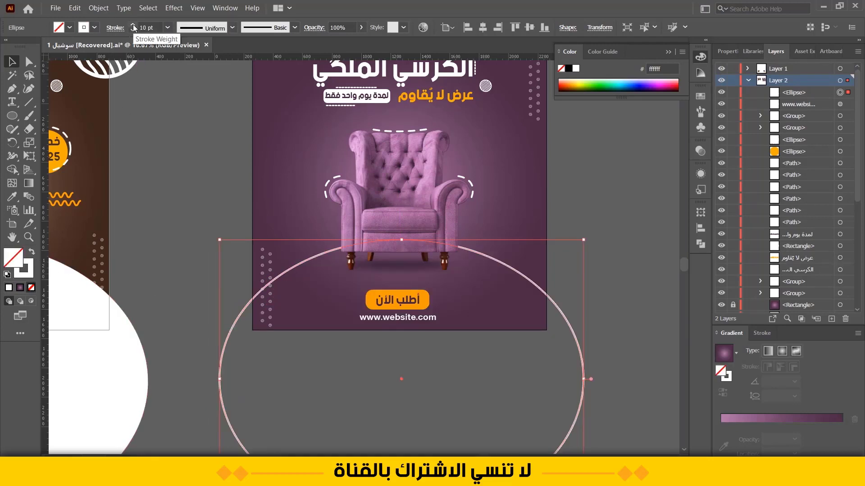
{"action": "left_click", "coordinate": [133, 25], "text": "shift"}
{"action": "left_click", "coordinate": [134, 25], "text": "shift"}
{"action": "left_click", "coordinate": [134, 25], "text": "shift"}
{"action": "left_click", "coordinate": [134, 26], "text": "shift"}
{"action": "left_click", "coordinate": [134, 25], "text": "shift"}
{"action": "left_click", "coordinate": [133, 26], "text": "shift"}
{"action": "left_click", "coordinate": [133, 25], "text": "shift"}
{"action": "left_click", "coordinate": [134, 25], "text": "shift"}
{"action": "left_click", "coordinate": [134, 25], "text": "shift"}
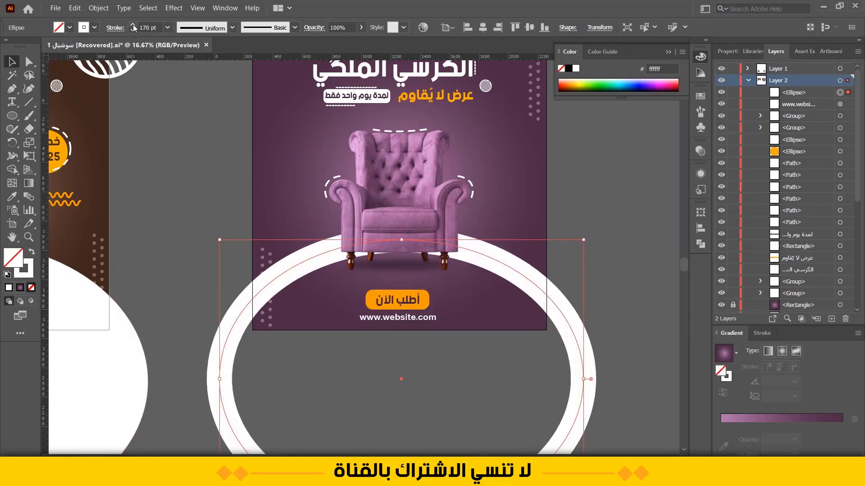
{"action": "left_click", "coordinate": [134, 25], "text": "shift"}
{"action": "left_click", "coordinate": [133, 25], "text": "shift"}
{"action": "left_click", "coordinate": [133, 25], "text": "shift"}
{"action": "left_click", "coordinate": [134, 25], "text": "shift"}
{"action": "left_click", "coordinate": [134, 25], "text": "shift"}
{"action": "left_click", "coordinate": [133, 25], "text": "shift"}
{"action": "left_click", "coordinate": [134, 25], "text": "shift"}
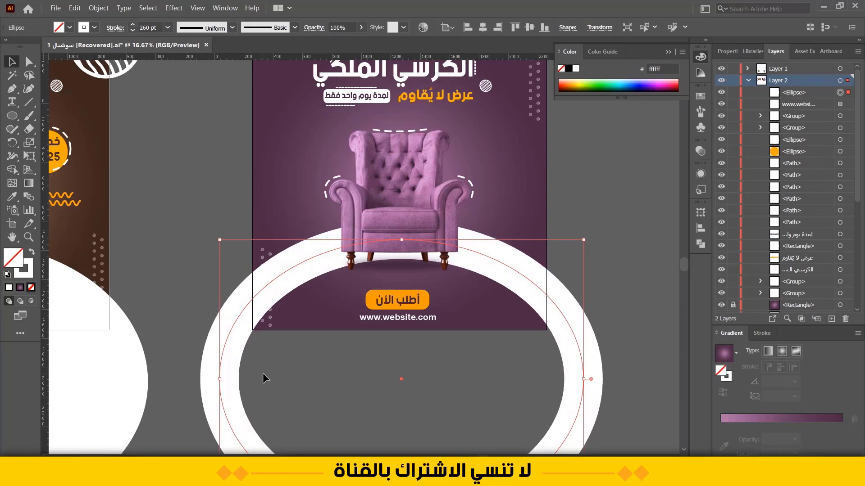
Nudge the white ring down so it sits under the purple armchair's legs
{"action": "key", "text": "shift+Down"}
{"action": "key", "text": "shift+Down"}
{"action": "key", "text": "shift+Down"}
{"action": "key", "text": "shift+Down"}
{"action": "key", "text": "shift+Down"}
{"action": "key", "text": "shift+Down"}
{"action": "key", "text": "shift+Down"}
{"action": "key", "text": "shift+Down"}
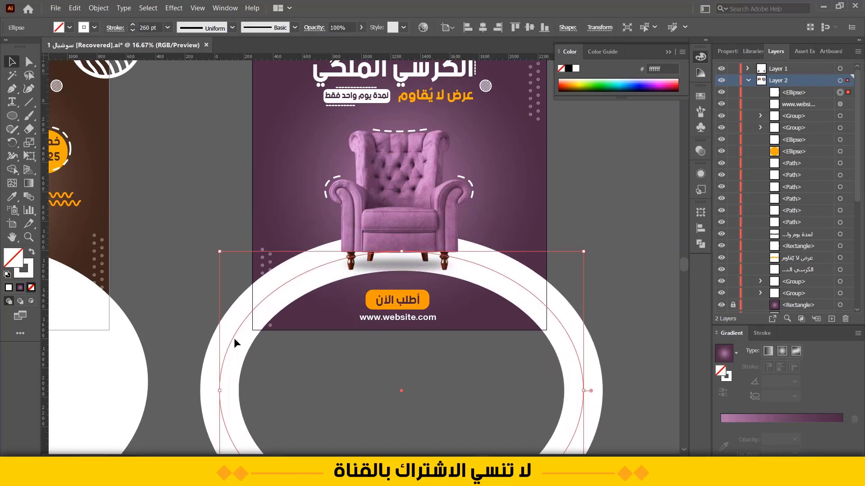
{"action": "key", "text": "shift+Down"}
{"action": "key", "text": "shift+Down"}
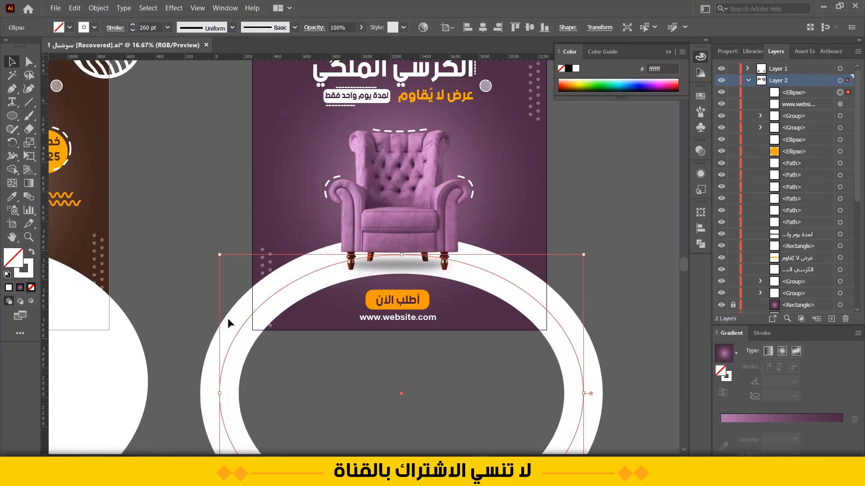
{"action": "left_click", "coordinate": [178, 236]}
Copy the discount badge with its orange circle, dashed circle and text to the purple post, beside the armchair's upper left
{"action": "left_click_drag", "start_coordinate": [263, 250], "coordinate": [263, 215]}
{"action": "left_click", "coordinate": [198, 197]}
{"action": "left_click_drag", "start_coordinate": [196, 186], "coordinate": [226, 238]}
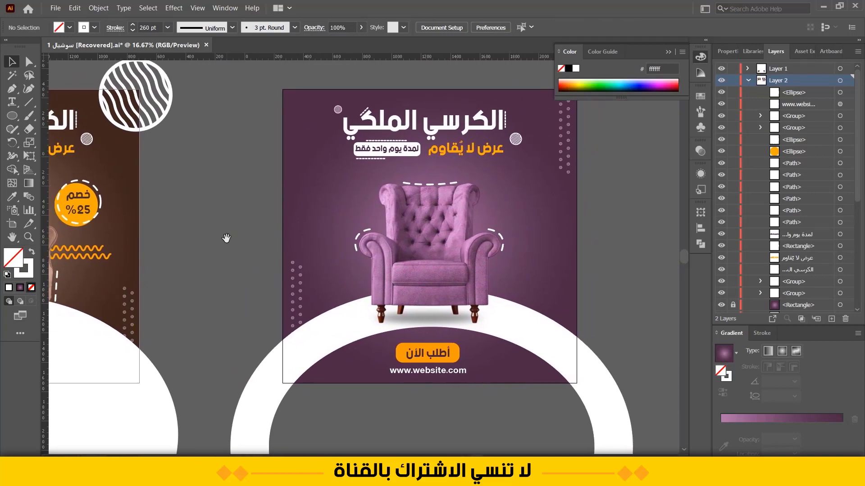
{"action": "left_click", "coordinate": [92, 207]}
{"action": "left_click", "coordinate": [99, 194], "text": "shift"}
{"action": "left_click", "coordinate": [86, 197], "text": "shift"}
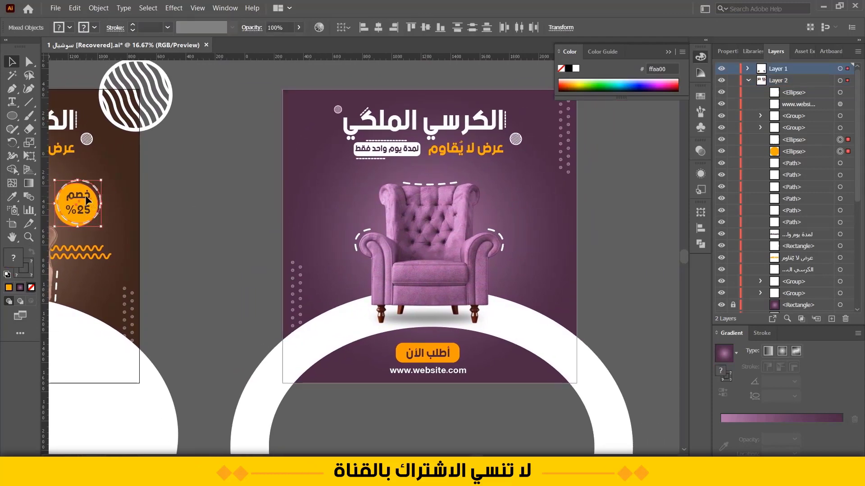
{"action": "left_click_drag", "start_coordinate": [87, 198], "coordinate": [361, 212]}
{"action": "right_click", "coordinate": [355, 205]}
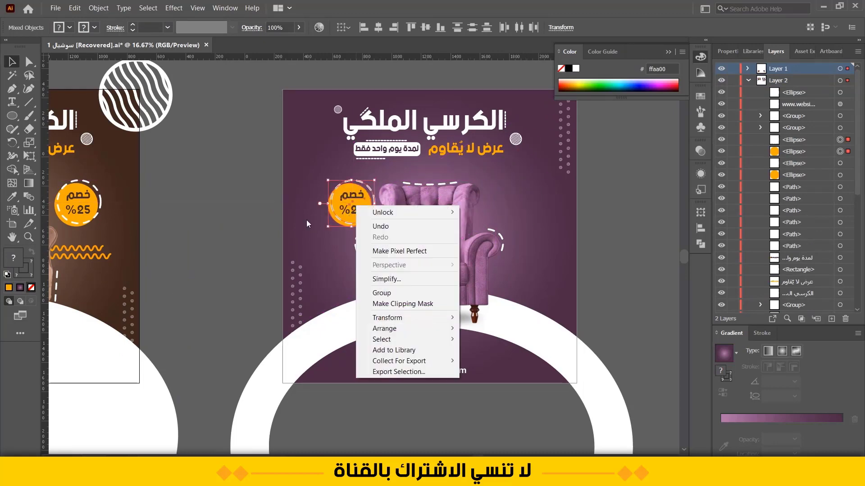
{"action": "left_click", "coordinate": [195, 220]}
Recolor the copied badge's text "خصم 25%" to dark purple 492a46
{"action": "scroll", "coordinate": [358, 216], "scroll_direction": "up", "scroll_amount": 2}
{"action": "key", "text": "a"}
{"action": "left_click", "coordinate": [351, 179]}
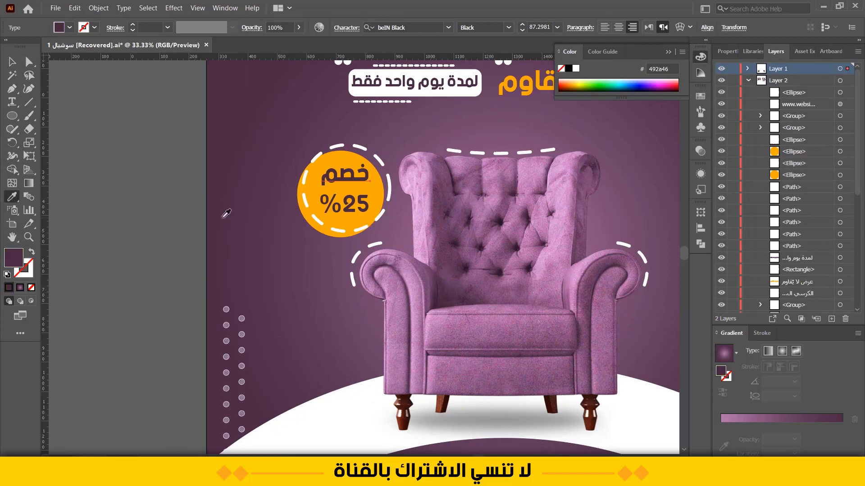
Shift the dashed circle on the purple post's discount badge to the left of the orange circle's center
{"action": "left_click", "coordinate": [12, 66]}
{"action": "left_click", "coordinate": [382, 154]}
{"action": "left_click_drag", "start_coordinate": [371, 154], "coordinate": [359, 153]}
{"action": "left_click", "coordinate": [96, 211]}
{"action": "scroll", "coordinate": [143, 214], "scroll_direction": "down", "scroll_amount": 1}
{"action": "left_click_drag", "start_coordinate": [143, 212], "coordinate": [368, 247]}
{"action": "scroll", "coordinate": [193, 166], "scroll_direction": "down", "scroll_amount": 1}
{"action": "scroll", "coordinate": [379, 209], "scroll_direction": "down", "scroll_amount": 1}
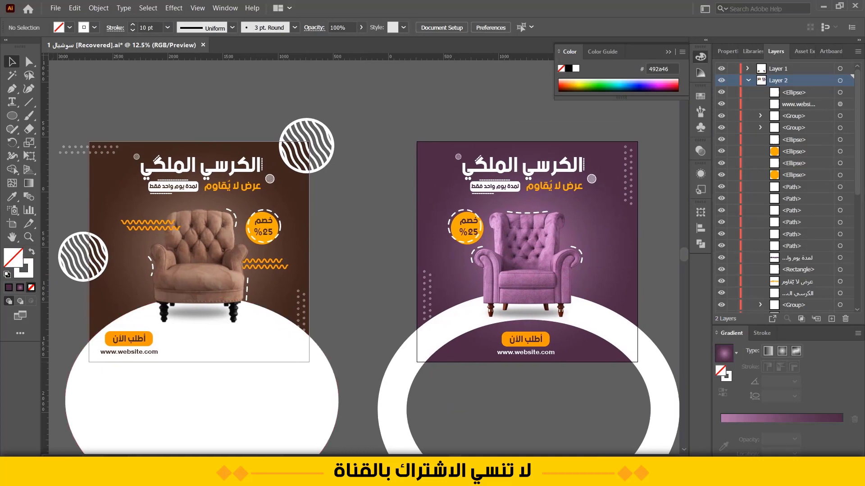